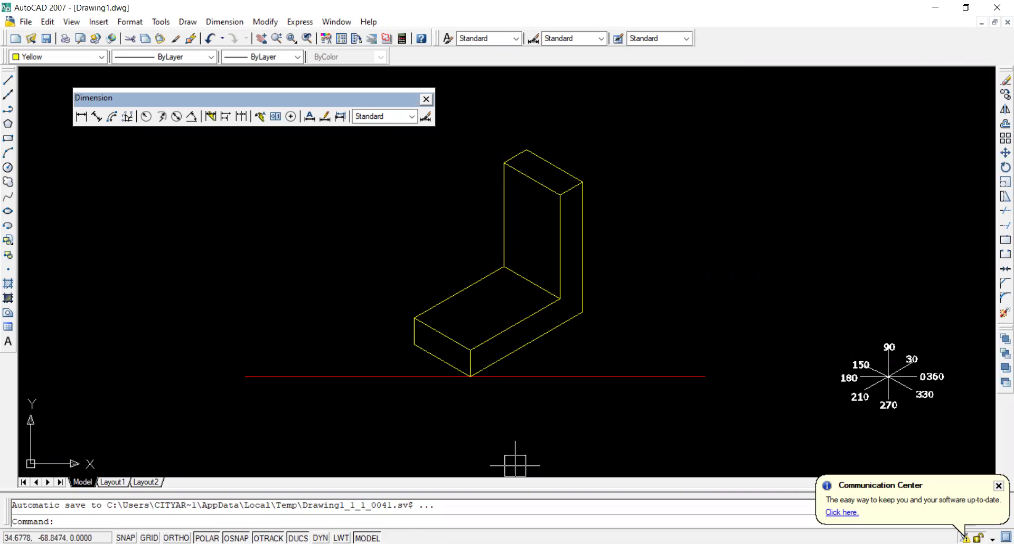
# Step: Draw two centre lines across the top face of the base, joining the midpoints of its opposite edges
pyautogui.press('Escape')
pyautogui.write('l')
pyautogui.press('Return')
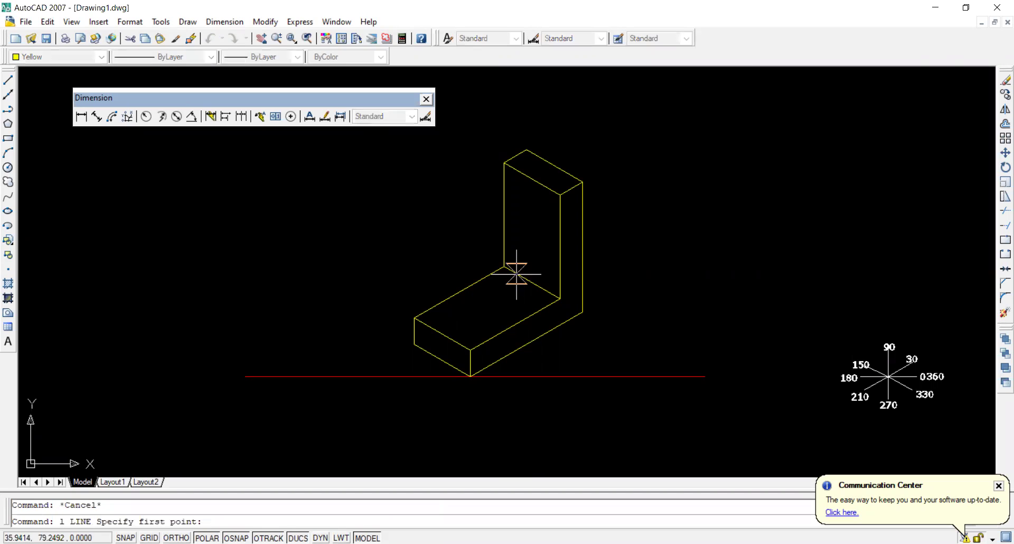
pyautogui.click(523, 281)
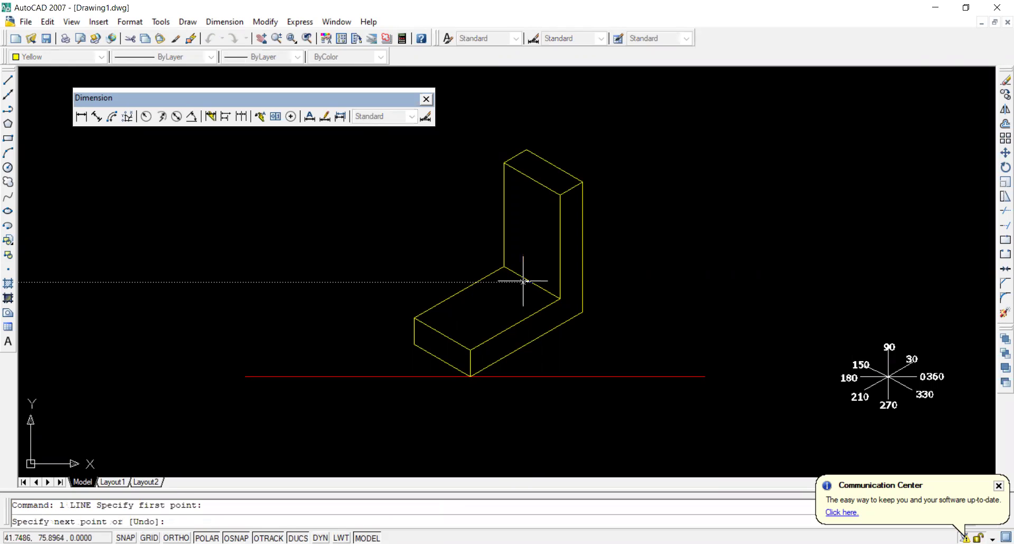
pyautogui.click(460, 332)
pyautogui.press('Return')
pyautogui.press('Return')
pyautogui.click(516, 324)
pyautogui.click(460, 292)
pyautogui.press('Return')
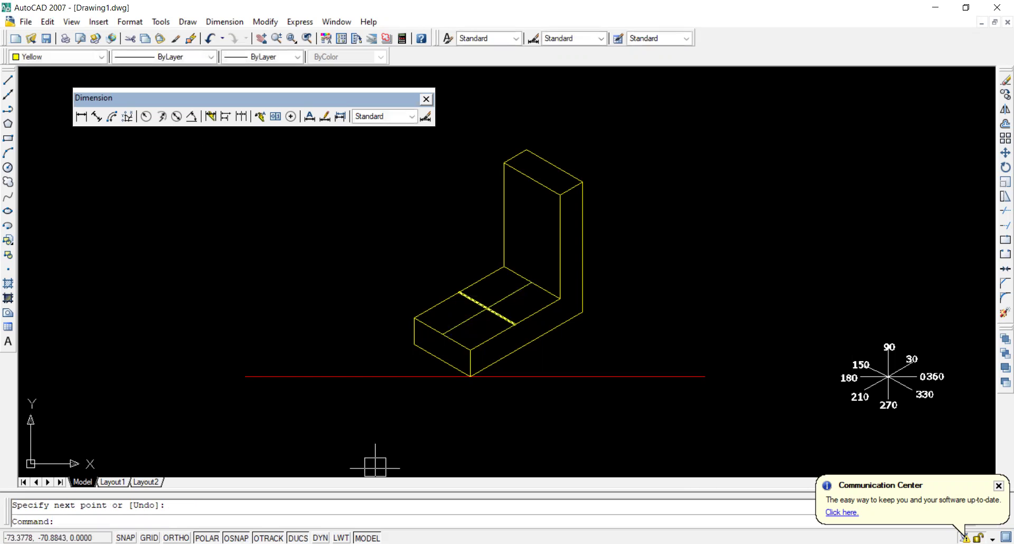
# Step: Enable all object snap modes in the drafting settings
pyautogui.rightClick(233, 538)
pyautogui.click(270, 528)
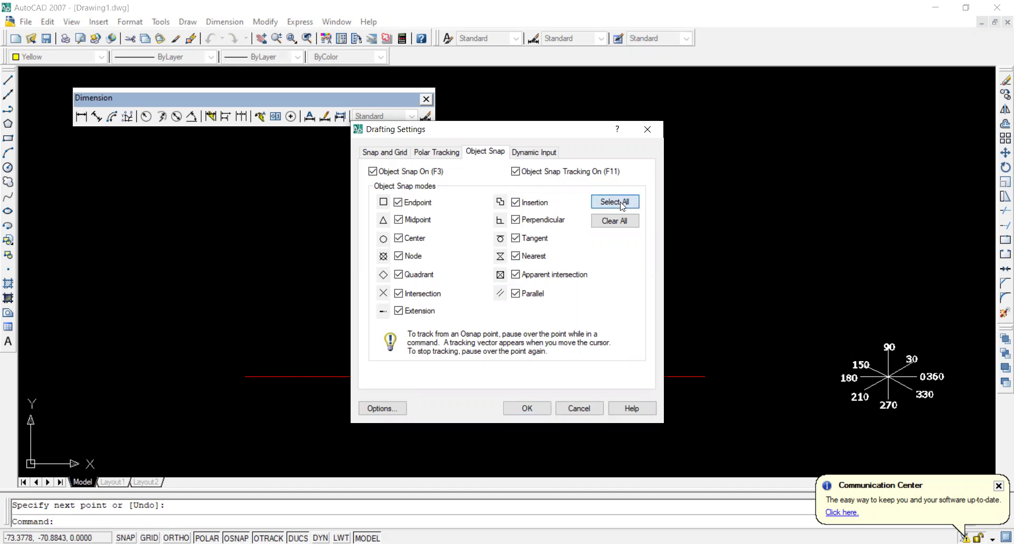
pyautogui.click(537, 407)
# Step: Offset the crosswise centre line on the base's top face by 10 to both sides
pyautogui.click(498, 299)
pyautogui.scroll(3, 498, 303)
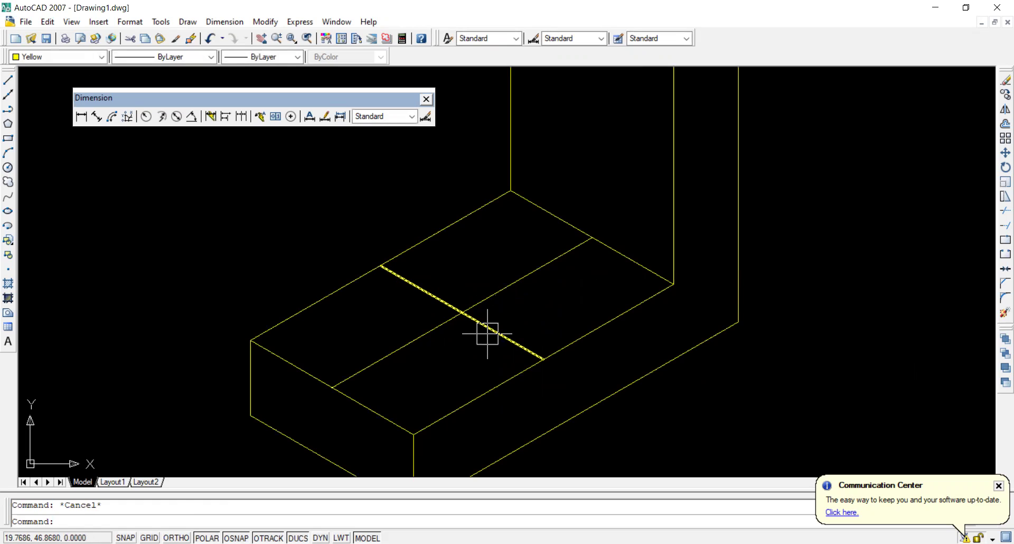
pyautogui.press('Return')
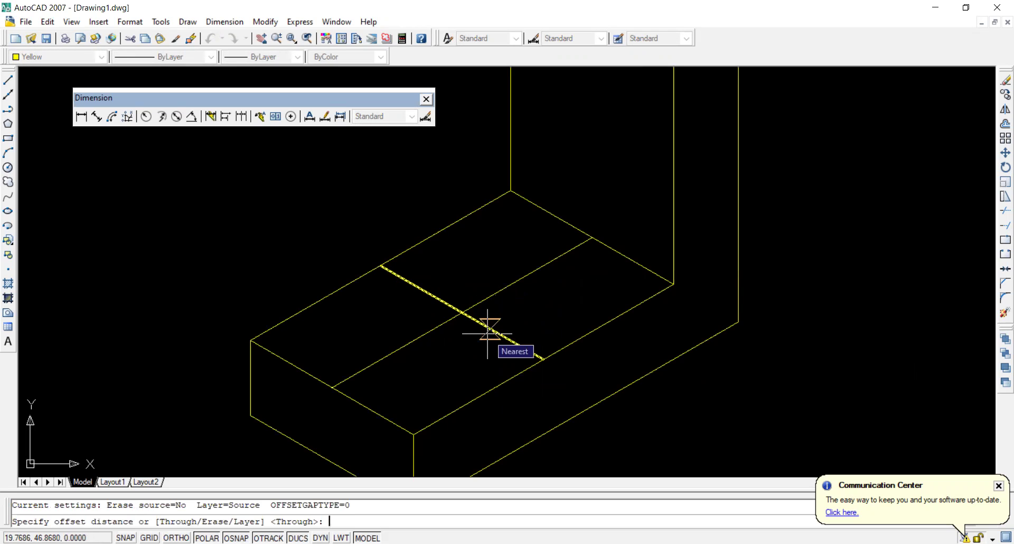
pyautogui.write('10')
pyautogui.press('Return')
pyautogui.click(487, 331)
pyautogui.click(494, 339)
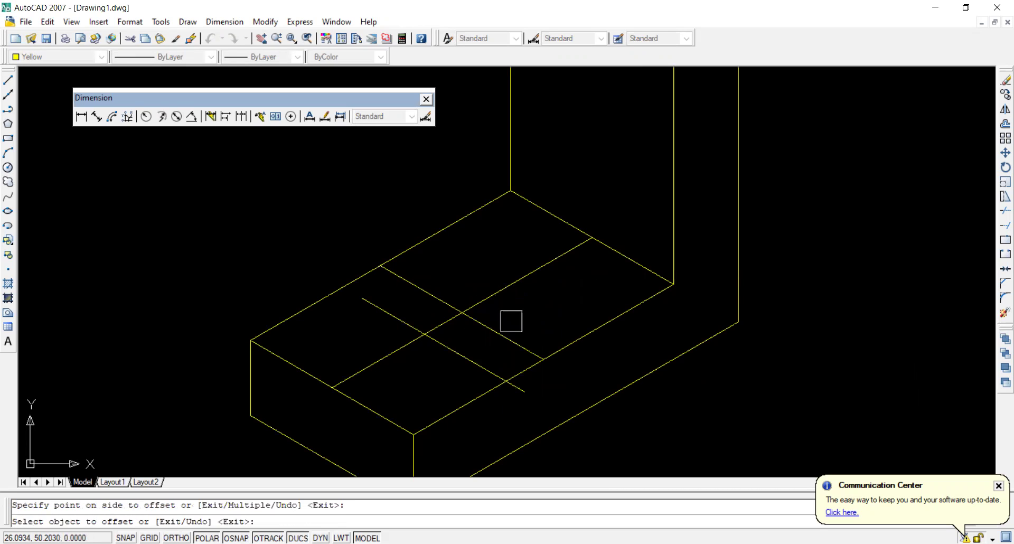
pyautogui.click(497, 334)
pyautogui.click(561, 290)
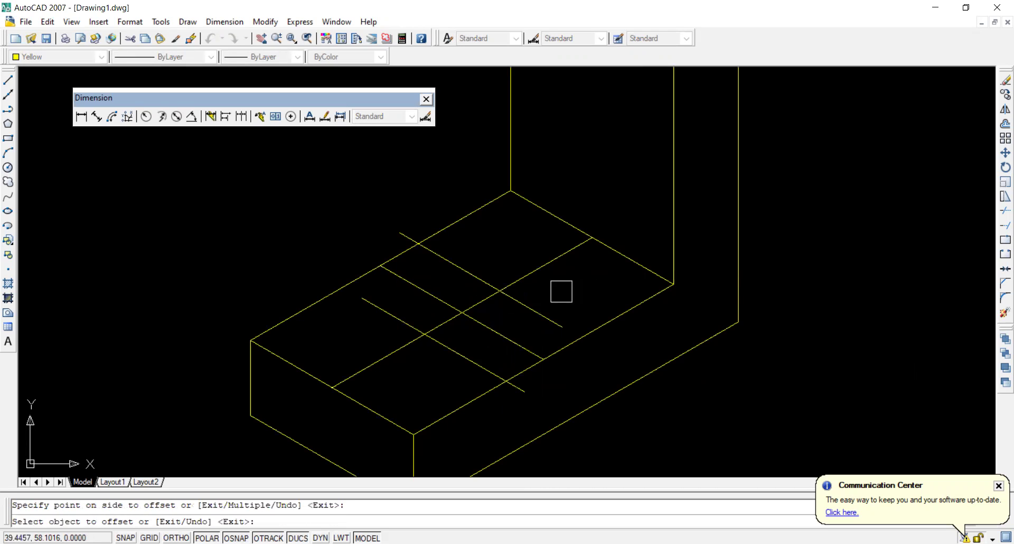
# Step: Offset the lengthwise centre line on the base's top face to both sides by the same distance of 10
pyautogui.click(484, 299)
pyautogui.click(559, 329)
pyautogui.click(384, 354)
pyautogui.click(360, 337)
pyautogui.press('Escape')
# Step: Delete the two original centre lines from the base's top face
pyautogui.click(399, 349)
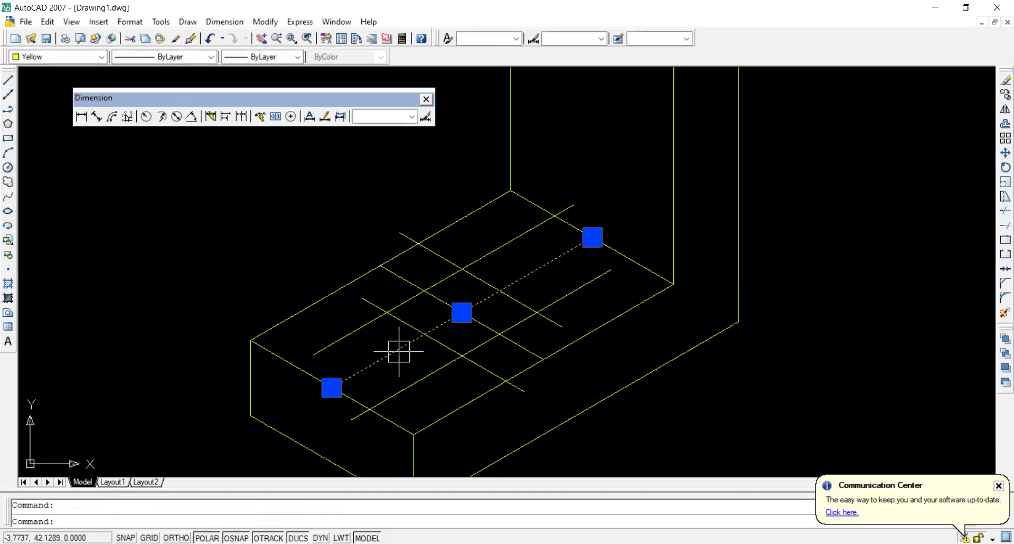
pyautogui.press('Escape')
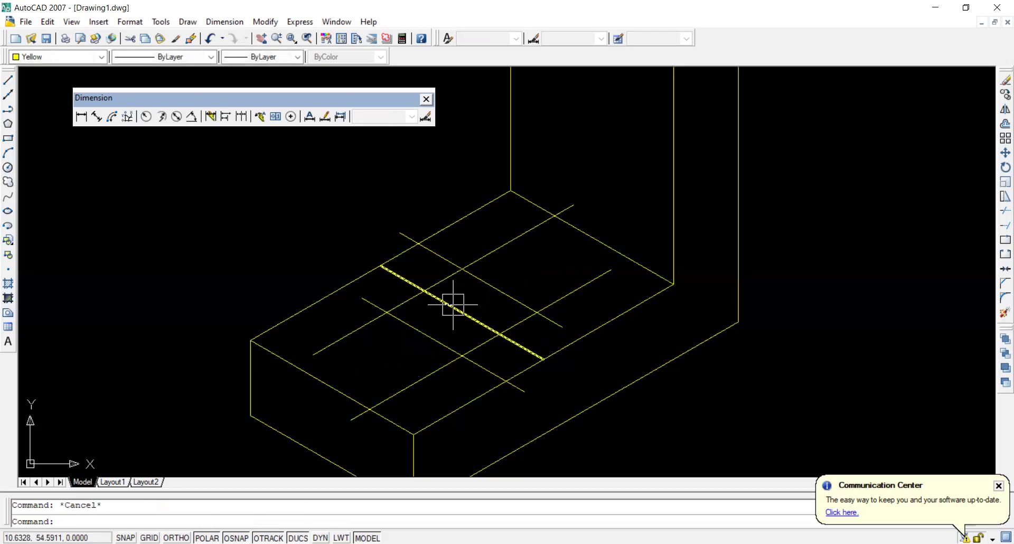
pyautogui.click(455, 307)
pyautogui.press('Escape')
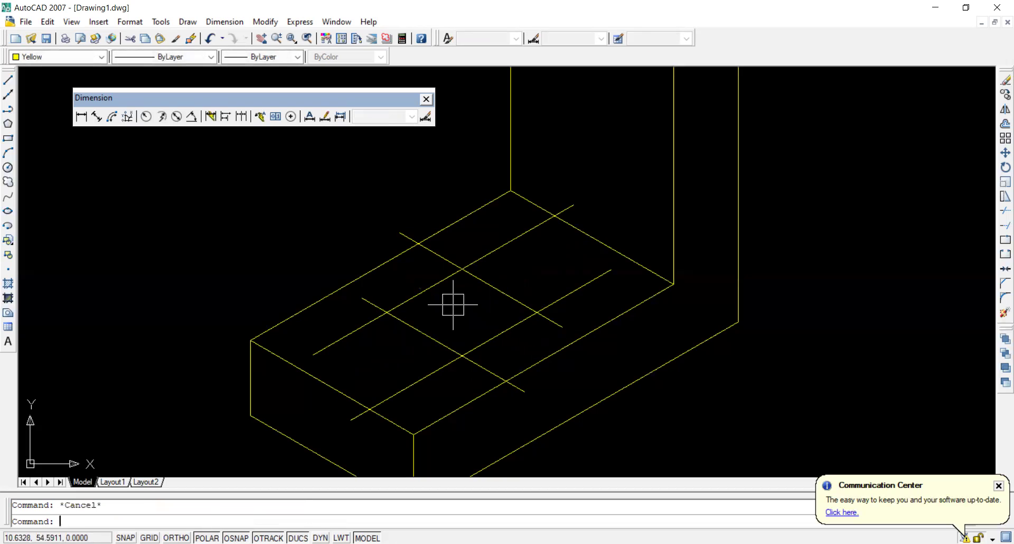
# Step: Trim all overhanging ends of the four offset lines, leaving a closed isometric square on the base's top face
pyautogui.write('tr')
pyautogui.press('Return')
pyautogui.press('Return')
pyautogui.click(432, 255)
pyautogui.click(563, 210)
pyautogui.click(515, 236)
pyautogui.click(573, 292)
pyautogui.click(552, 320)
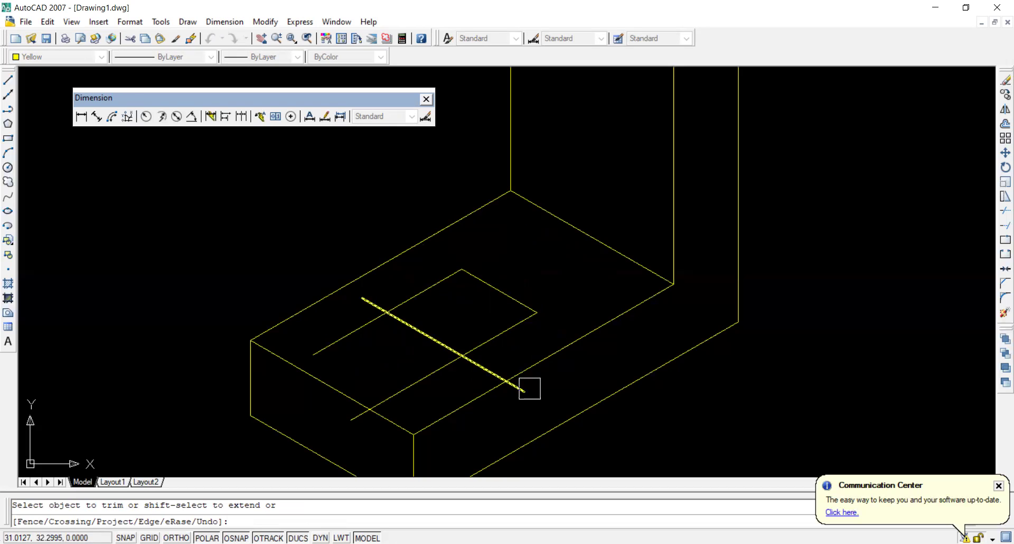
pyautogui.click(495, 371)
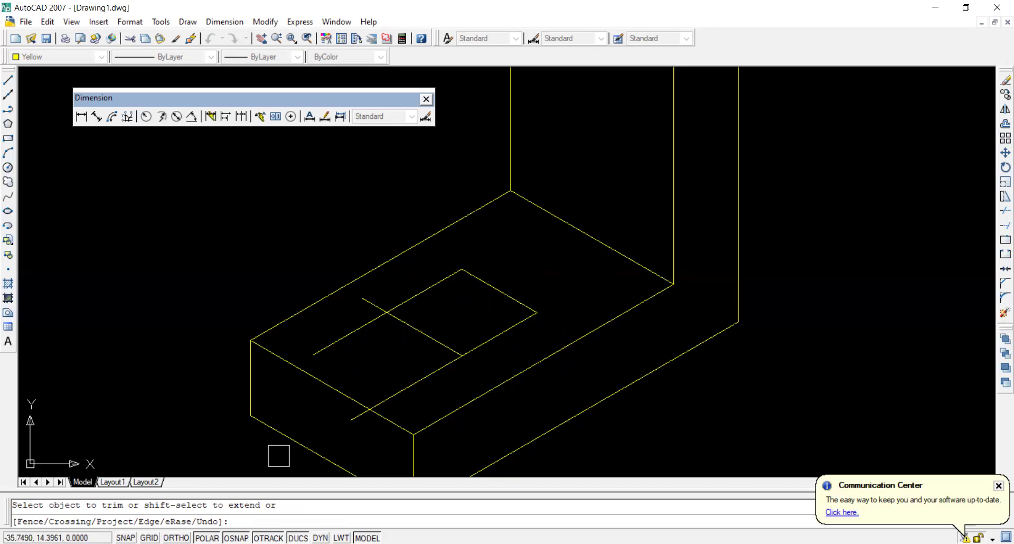
pyautogui.click(360, 414)
pyautogui.click(406, 387)
pyautogui.click(338, 340)
pyautogui.click(367, 301)
pyautogui.press('Escape')
pyautogui.press('Escape')
pyautogui.write('l')
pyautogui.press('Return')
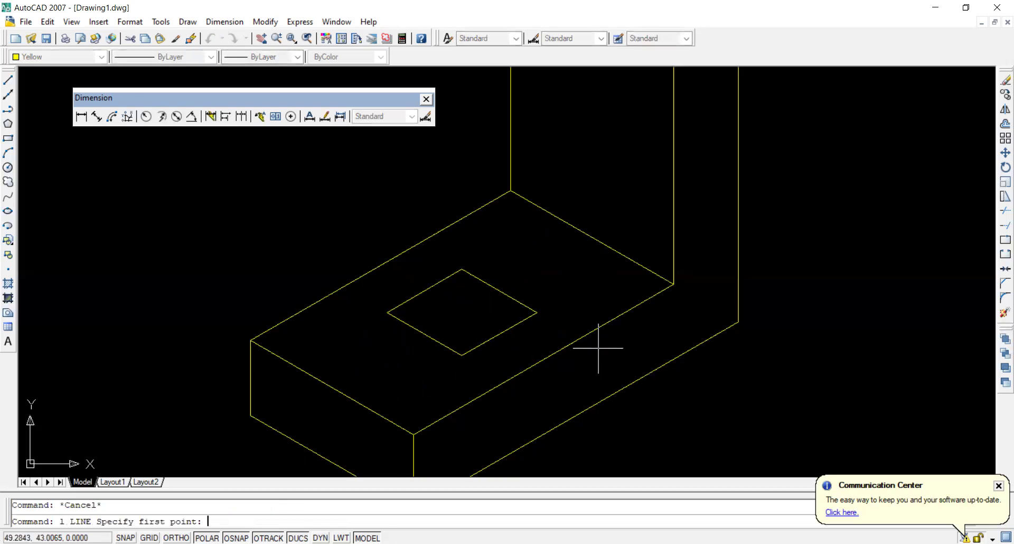
pyautogui.click(460, 355)
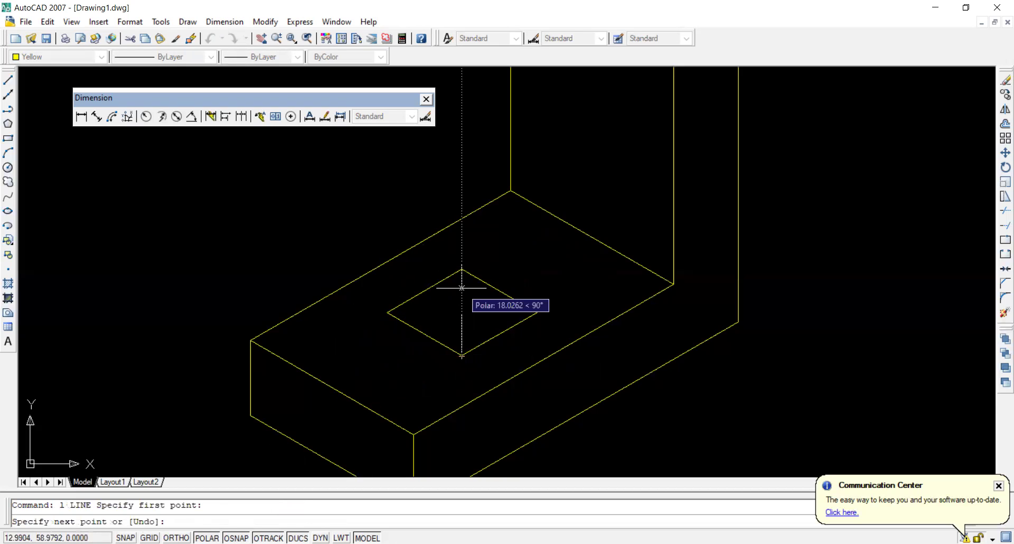
pyautogui.press('Escape')
# Step: Erase the two rear edges of the isometric square
pyautogui.click(473, 276)
pyautogui.click(426, 290)
pyautogui.write('e')
pyautogui.press('Return')
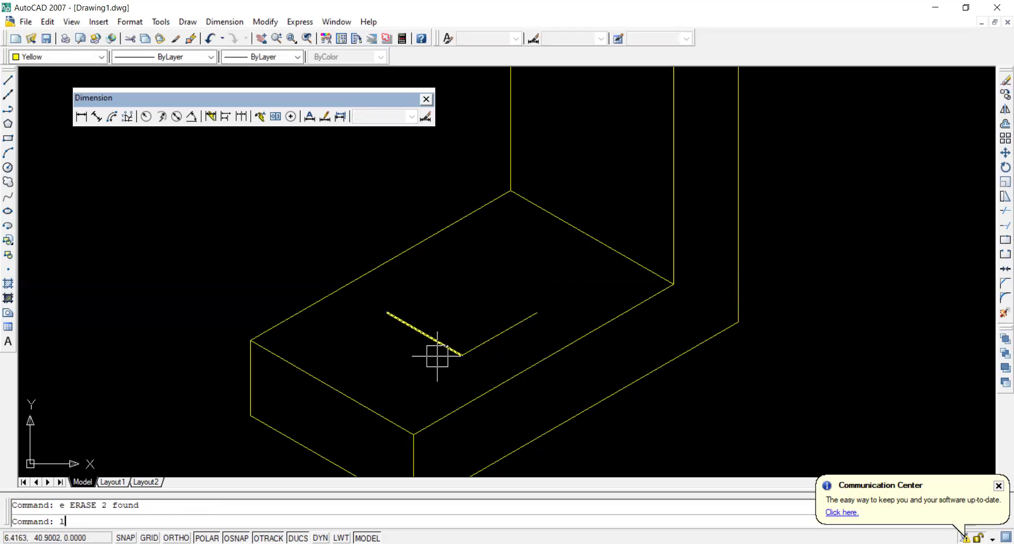
pyautogui.write('l')
pyautogui.press('Return')
pyautogui.click(461, 356)
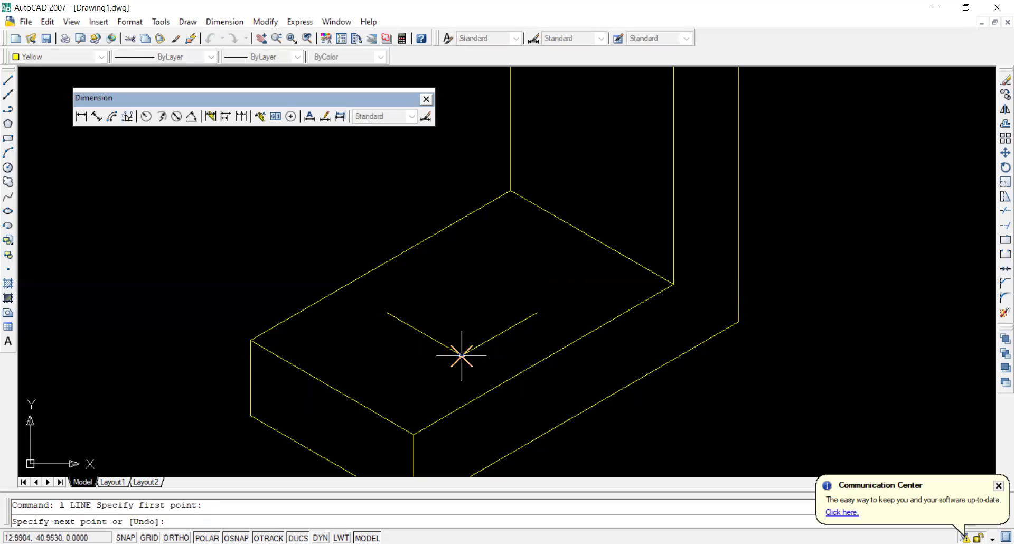
pyautogui.write('@20<90')
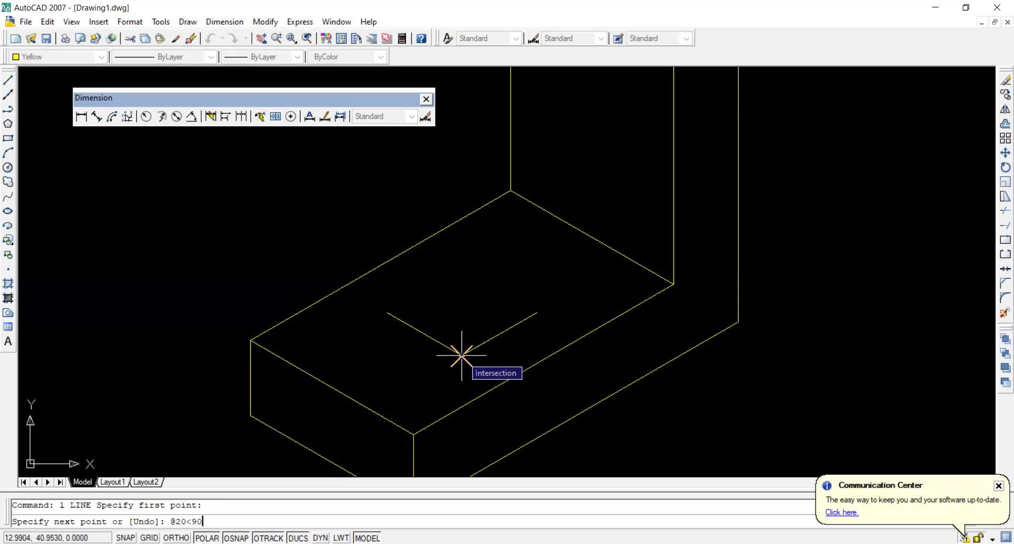
pyautogui.press('Return')
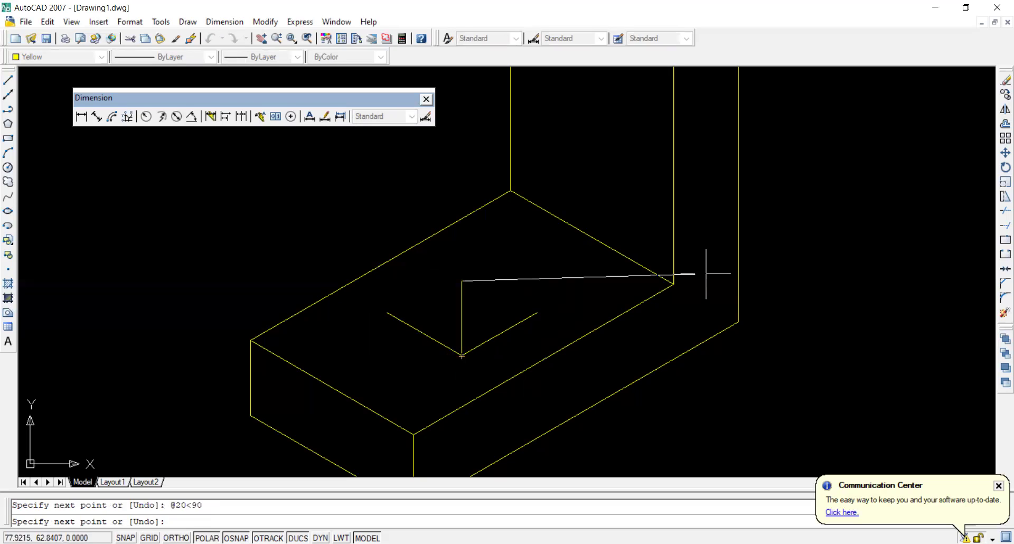
pyautogui.press('F8')
pyautogui.write('@20')
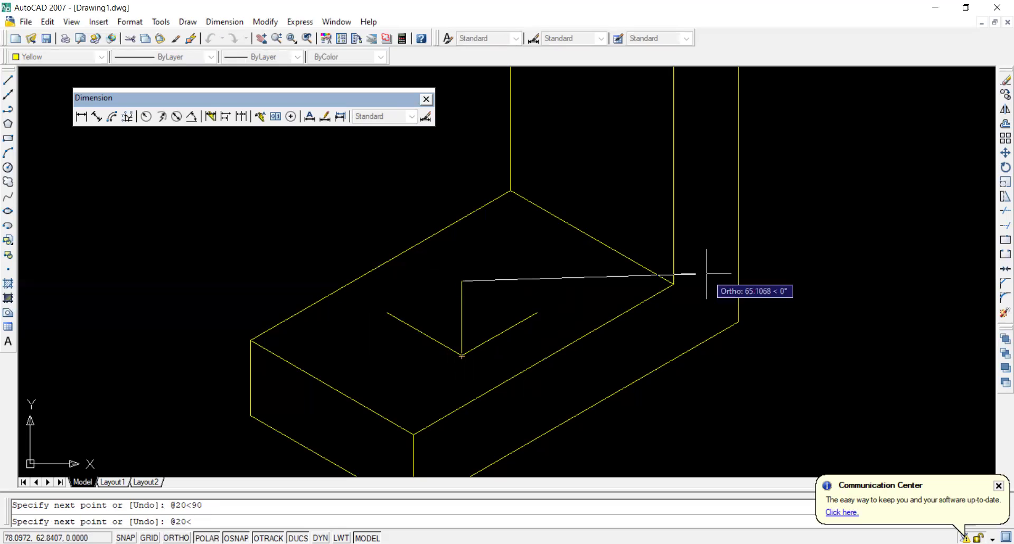
pyautogui.write('<30')
pyautogui.press('Return')
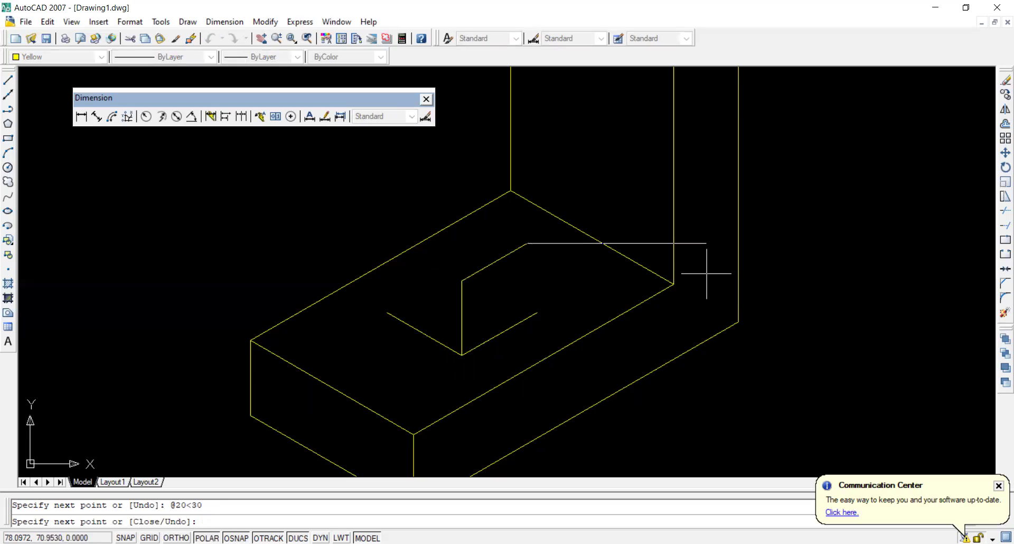
pyautogui.write('@20')
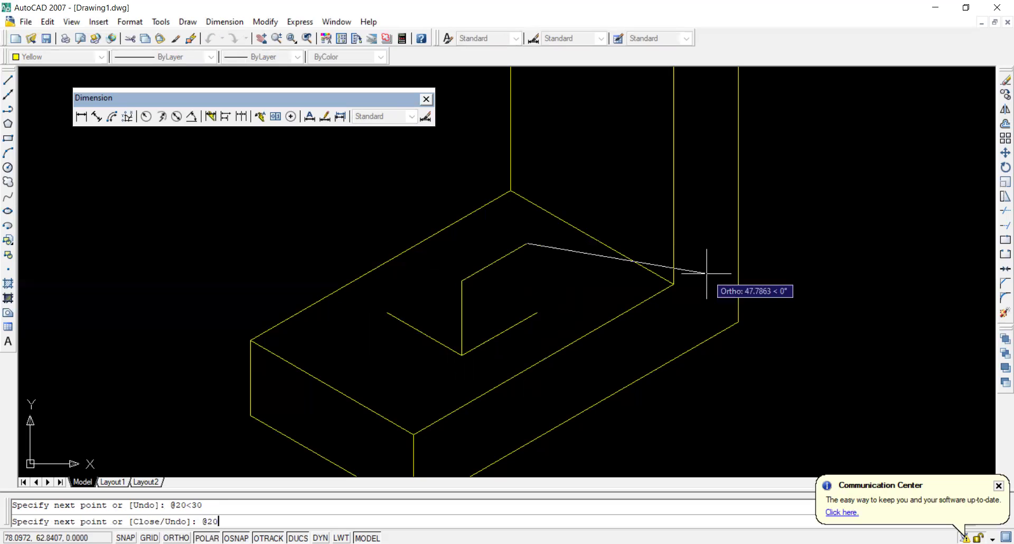
pyautogui.write('<270')
pyautogui.press('Return')
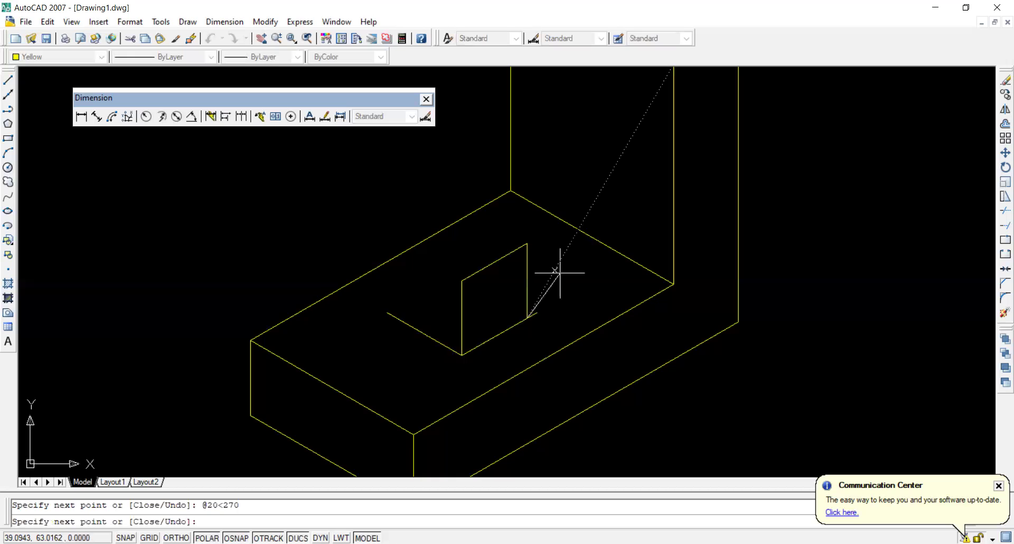
pyautogui.press('Escape')
pyautogui.press('Return')
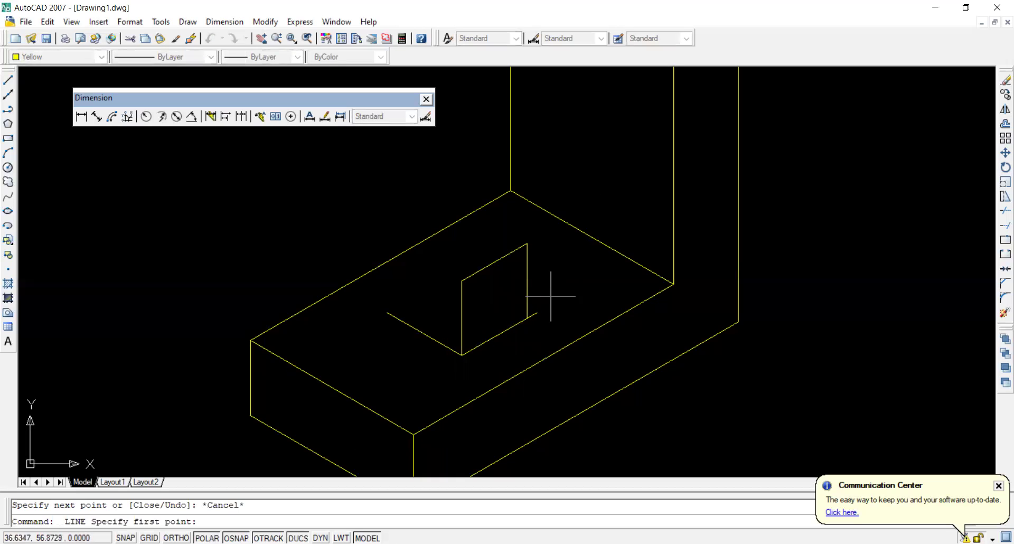
pyautogui.press('Escape')
# Step: Trim the short end of the block's bottom edge that projects past the rear vertical line
pyautogui.write('tr')
pyautogui.press('Return')
pyautogui.press('Return')
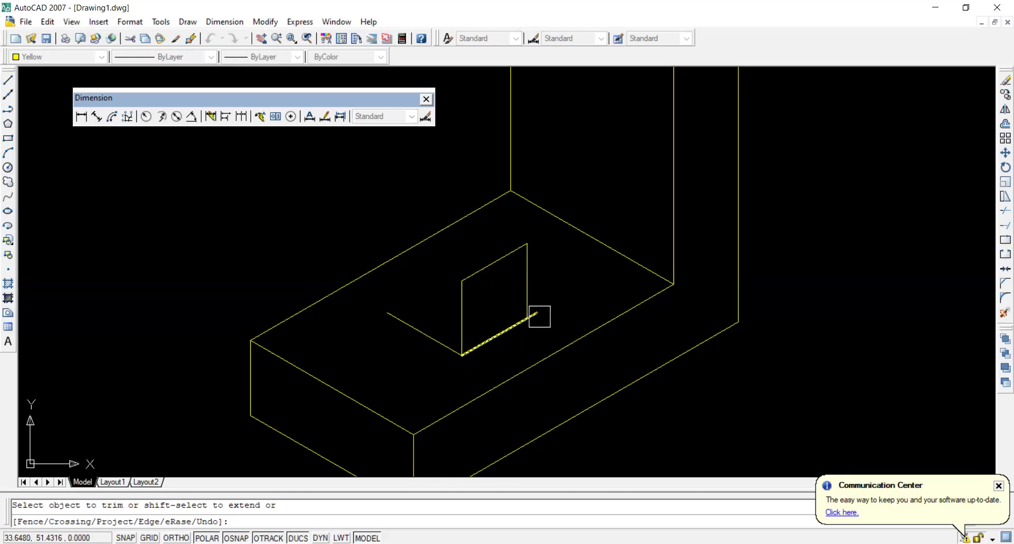
pyautogui.scroll(3, 539, 317)
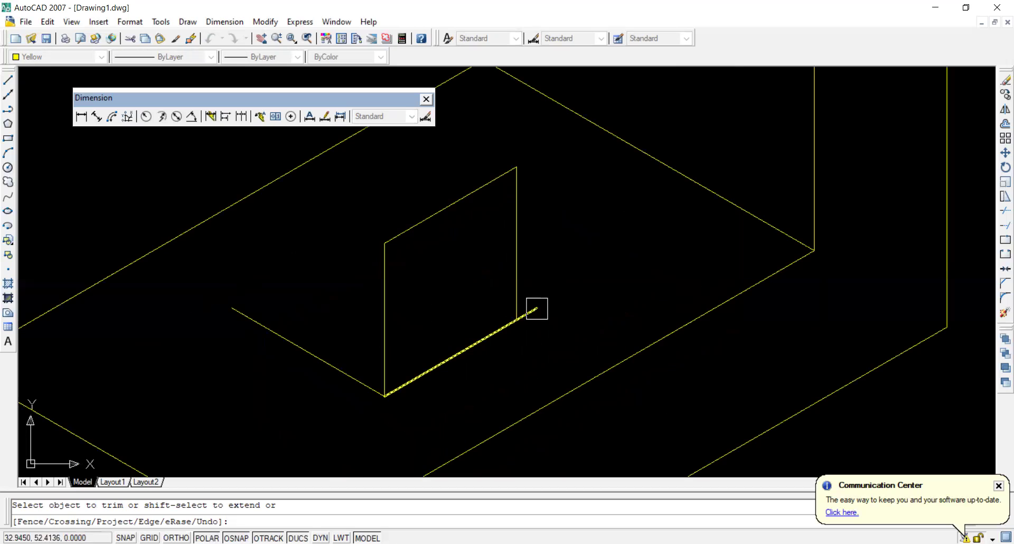
pyautogui.click(537, 309)
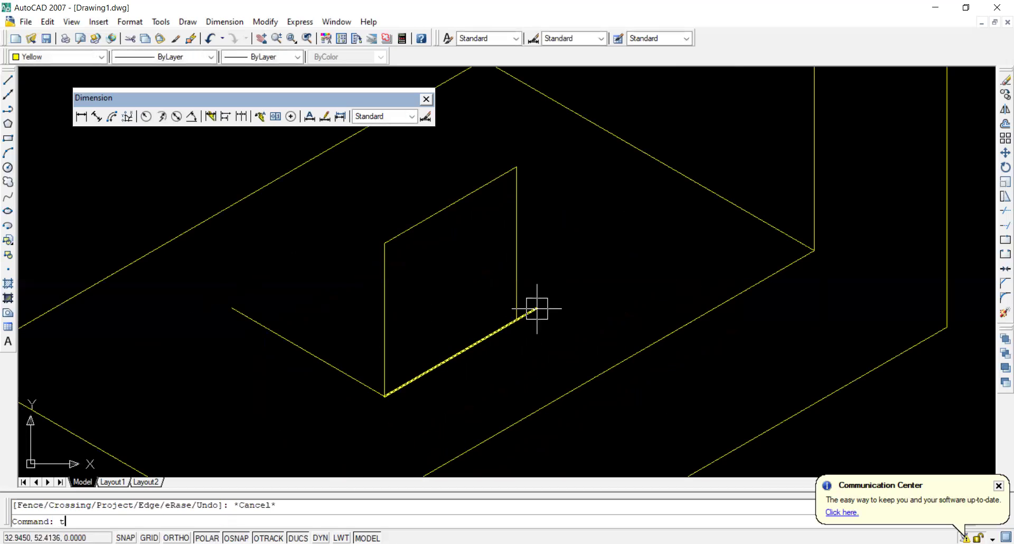
pyautogui.scroll(-4, 537, 308)
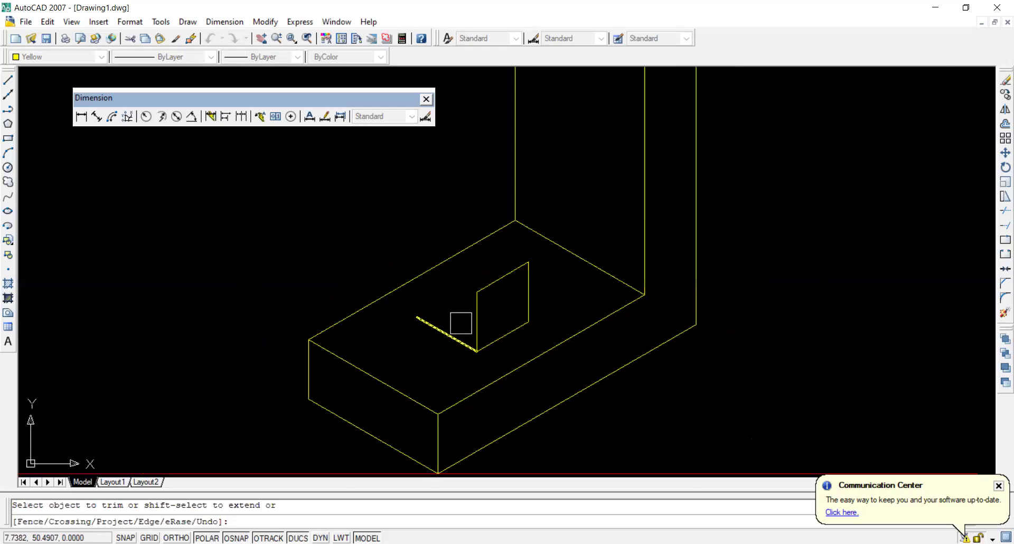
pyautogui.press('Escape')
pyautogui.write('l')
pyautogui.press('Return')
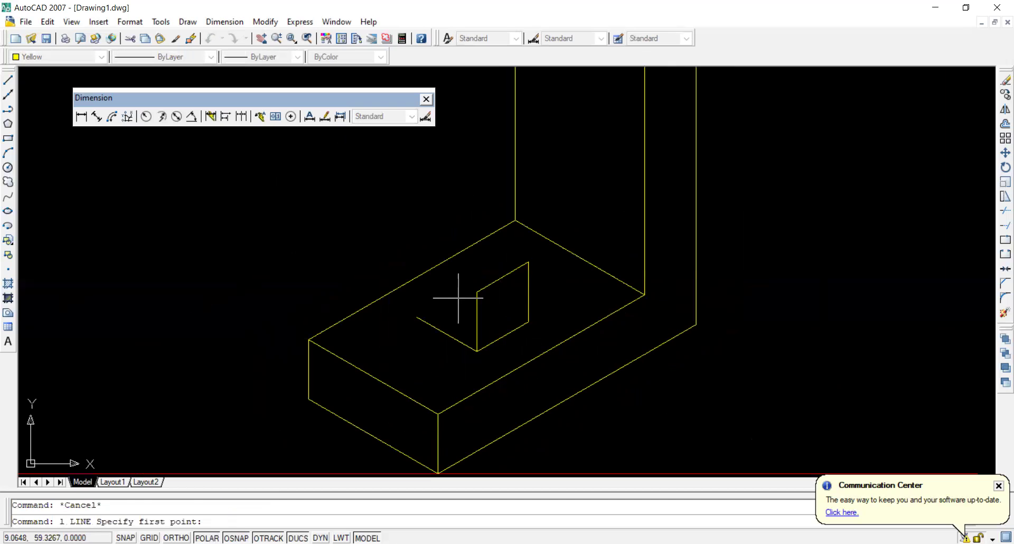
pyautogui.click(476, 292)
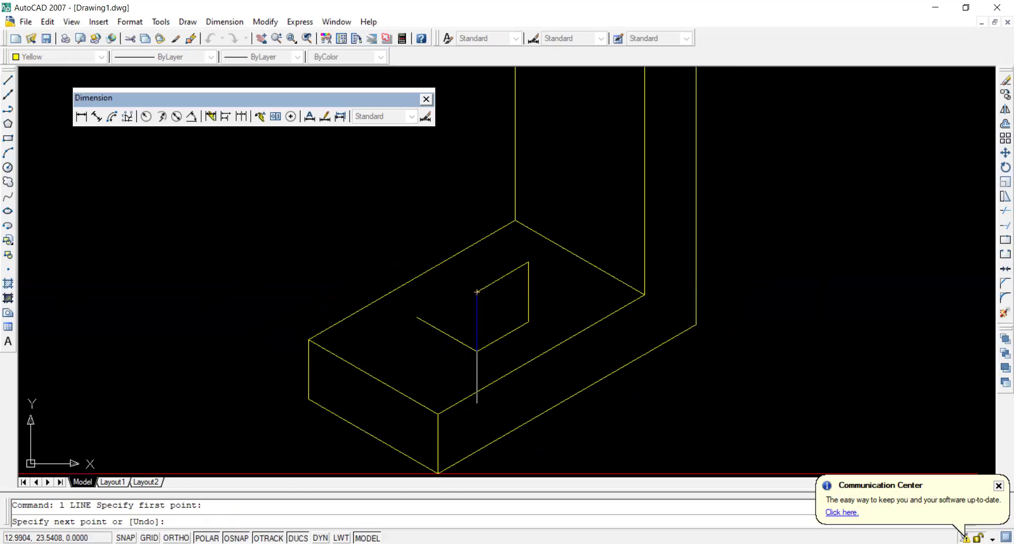
pyautogui.write('@20<150')
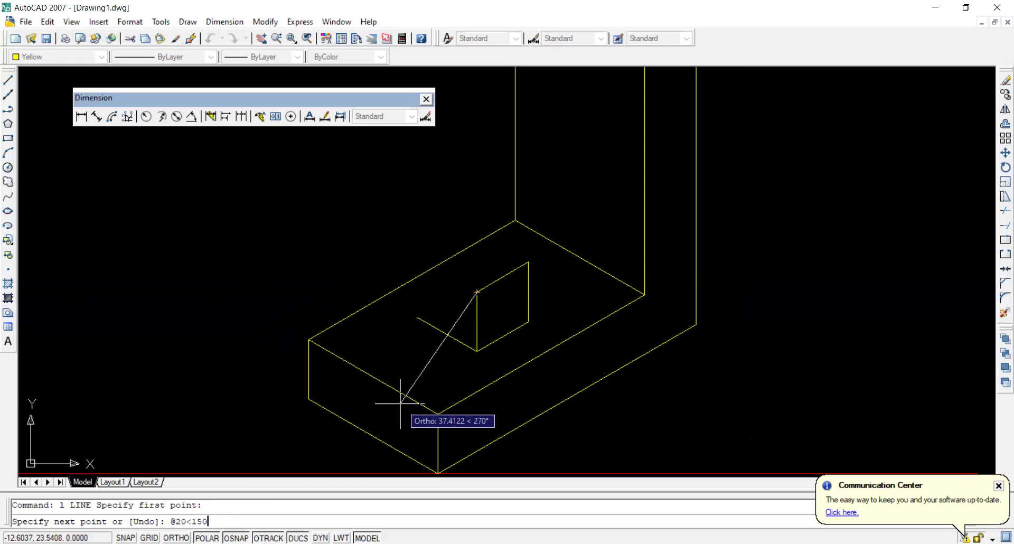
pyautogui.press('Return')
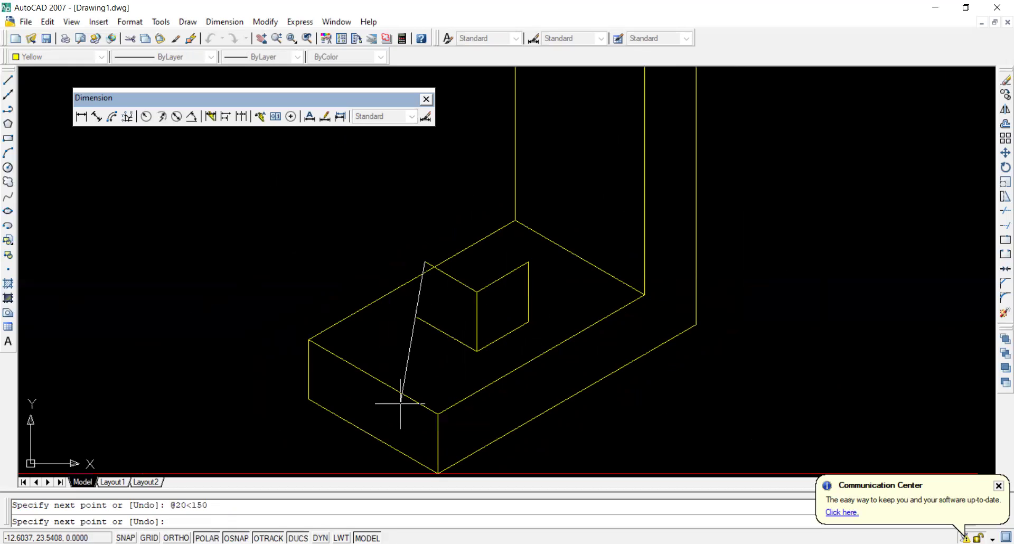
pyautogui.press('Return')
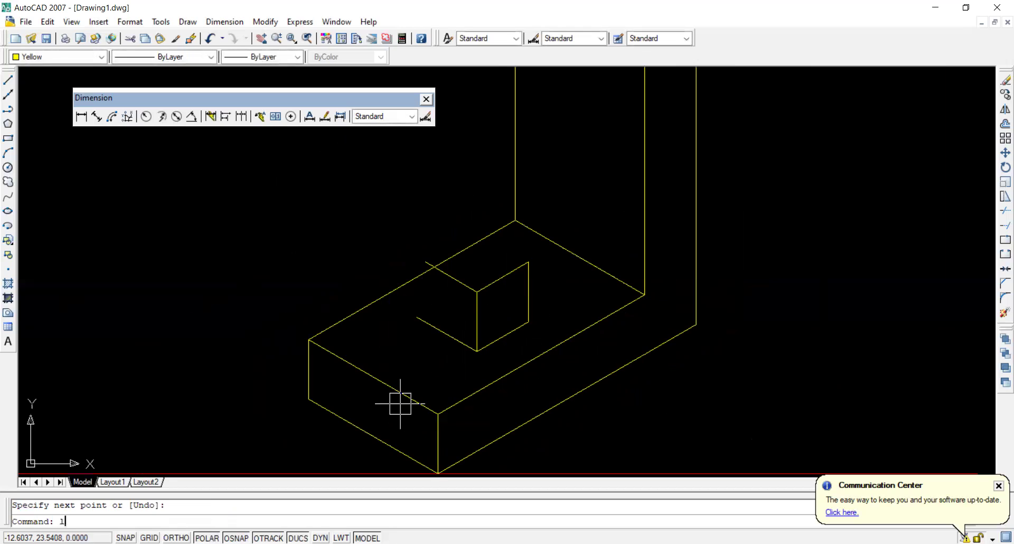
pyautogui.write('l')
pyautogui.press('Return')
pyautogui.scroll(-3, 389, 301)
pyautogui.press('Escape')
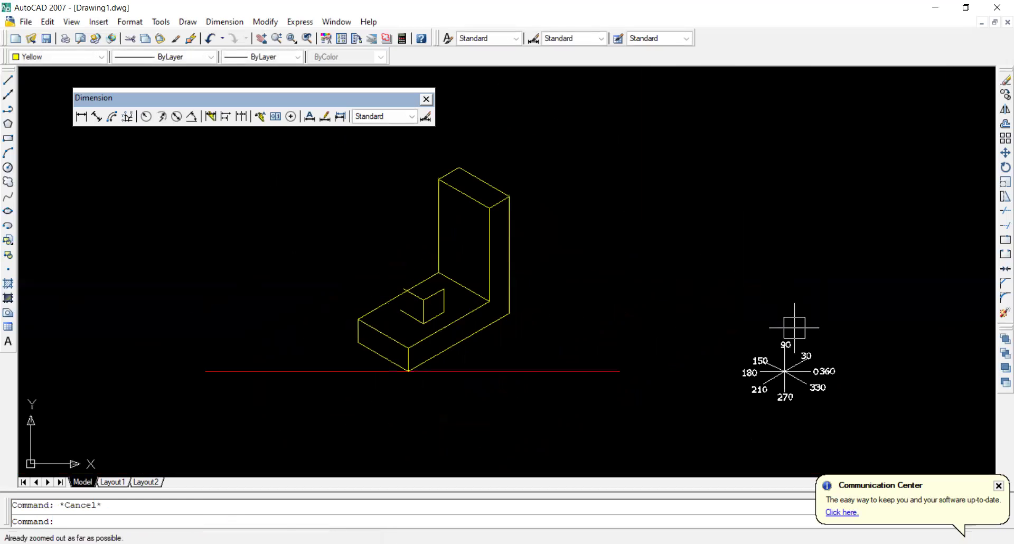
# Step: Move the angle direction diagram to the empty area beside the bracket's upright, on the side facing the small block
pyautogui.write('m')
pyautogui.press('Return')
pyautogui.click(790, 372)
pyautogui.press('Return')
pyautogui.click(790, 372)
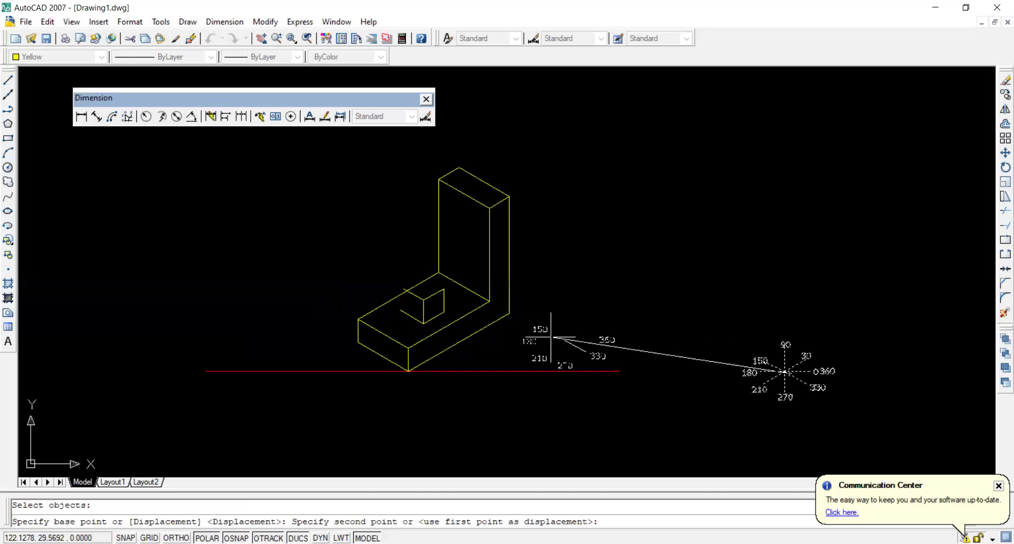
pyautogui.click(334, 261)
pyautogui.scroll(5, 385, 271)
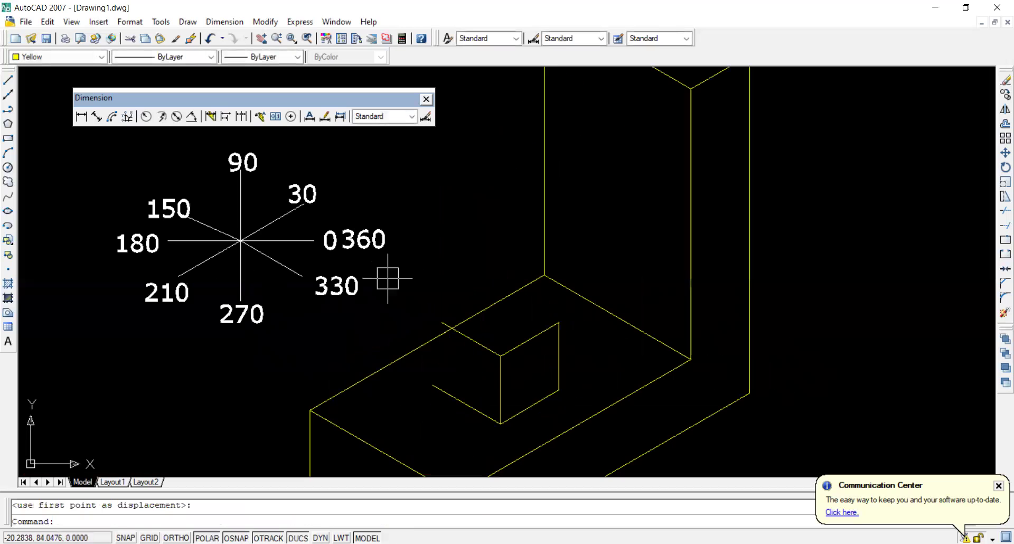
pyautogui.scroll(3, 423, 333)
pyautogui.press('Escape')
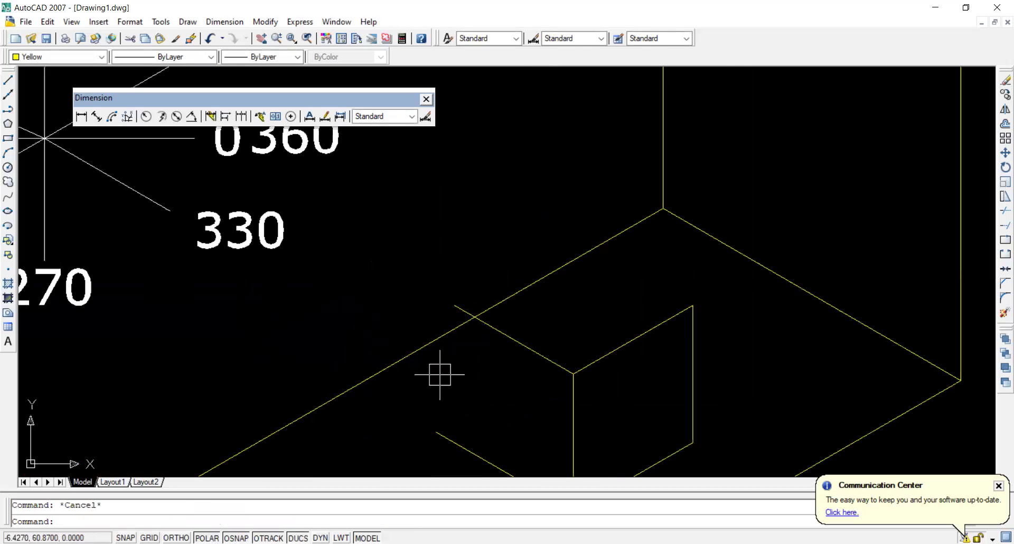
pyautogui.write('l')
pyautogui.press('Return')
pyautogui.click(454, 306)
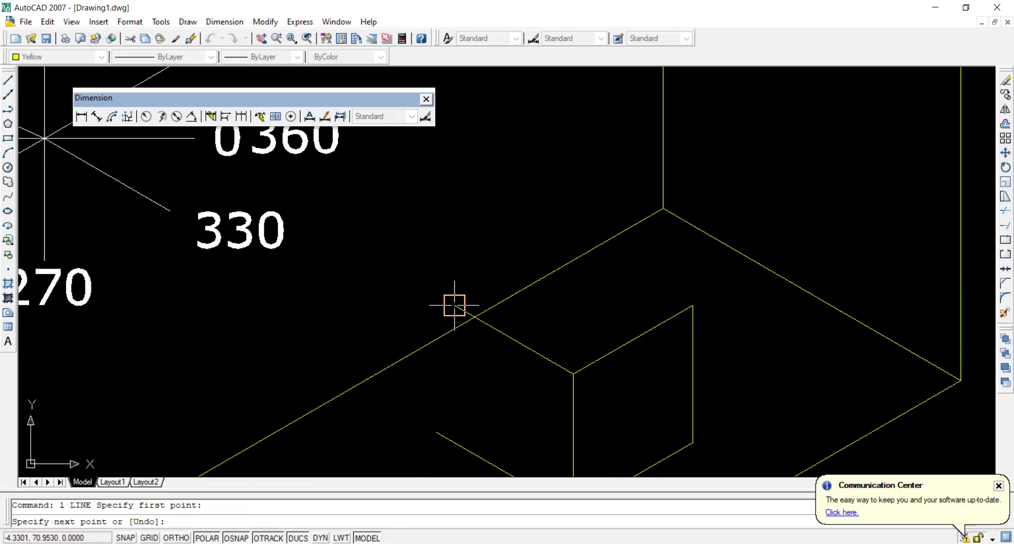
pyautogui.write('@20')
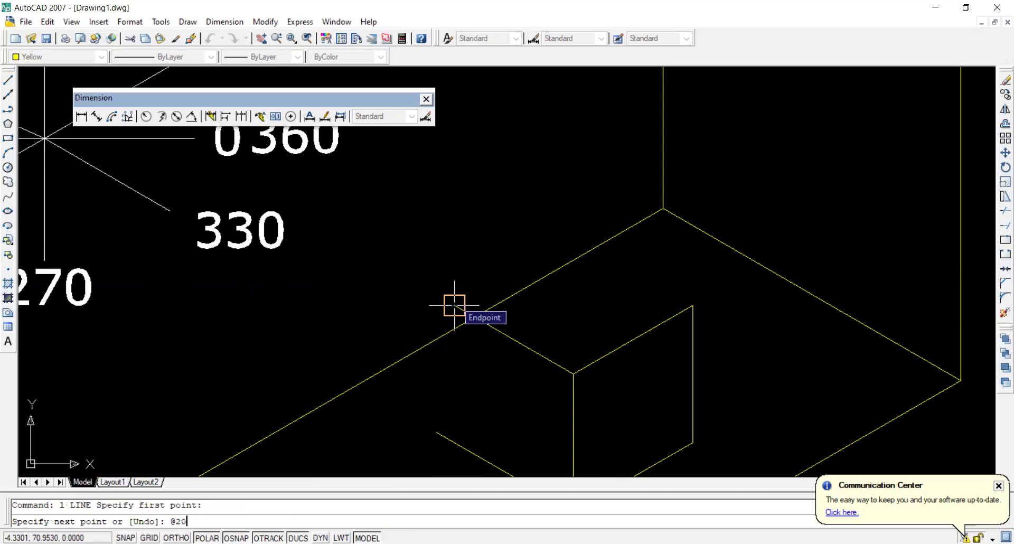
pyautogui.write('<270')
pyautogui.press('Return')
pyautogui.press('Escape')
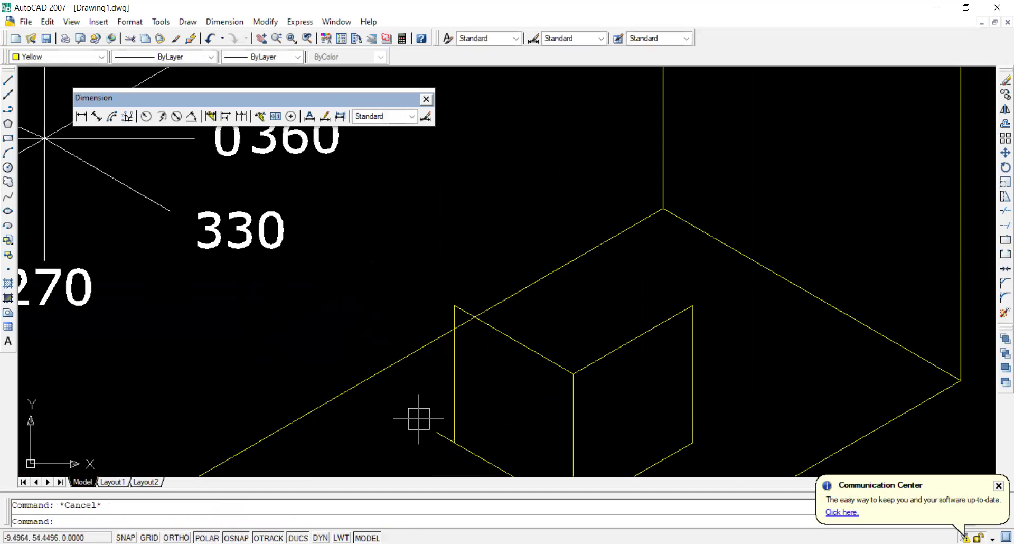
# Step: Trim the end of the small block's bottom edge that projects past the new vertical line
pyautogui.scroll(-2, 457, 396)
pyautogui.scroll(1, 459, 407)
pyautogui.write('tr')
pyautogui.press('Return')
pyautogui.press('Return')
pyautogui.press('Escape')
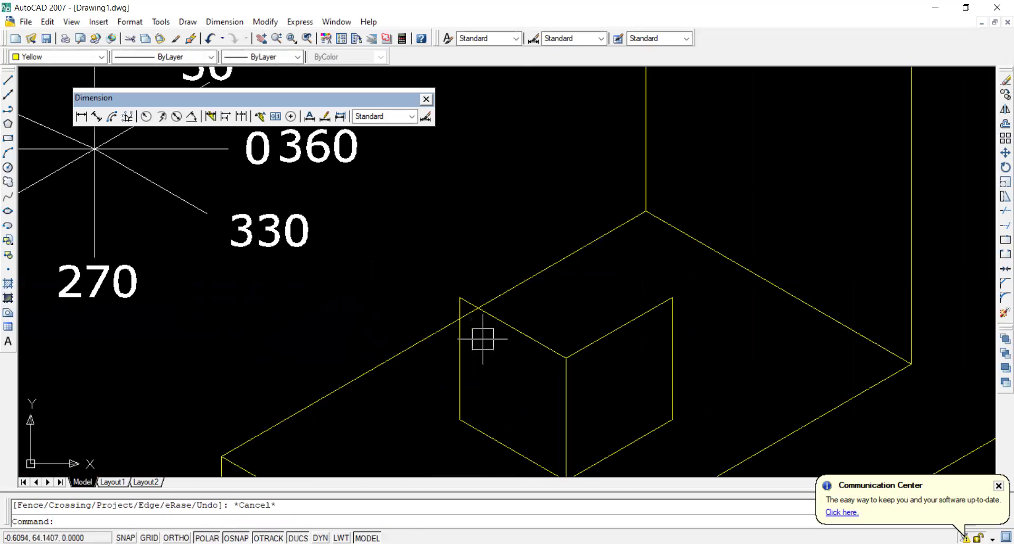
# Step: Trim the part of the base's rear edge that crosses the small block's front face
pyautogui.scroll(2, 483, 345)
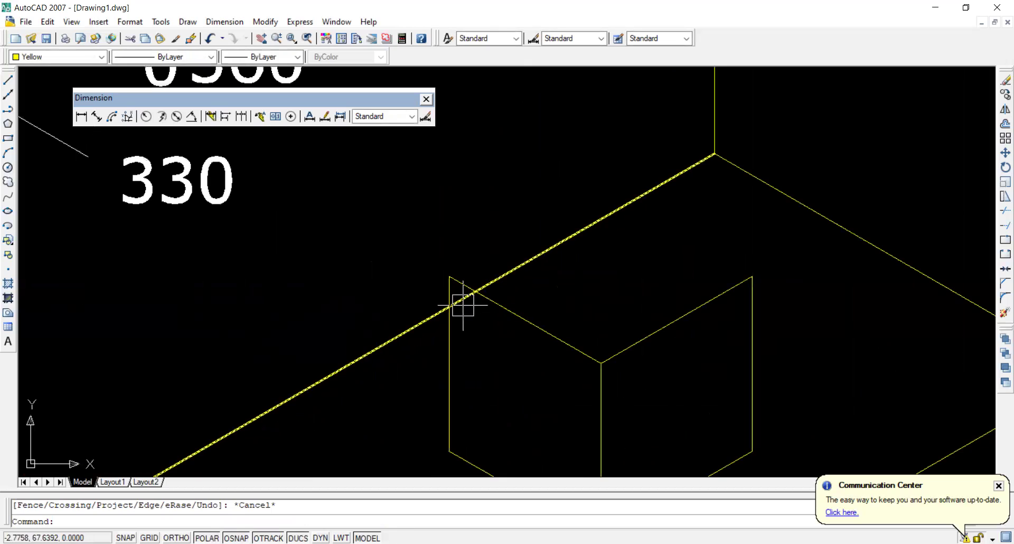
pyautogui.press('Escape')
pyautogui.write('tr')
pyautogui.press('Return')
pyautogui.press('Return')
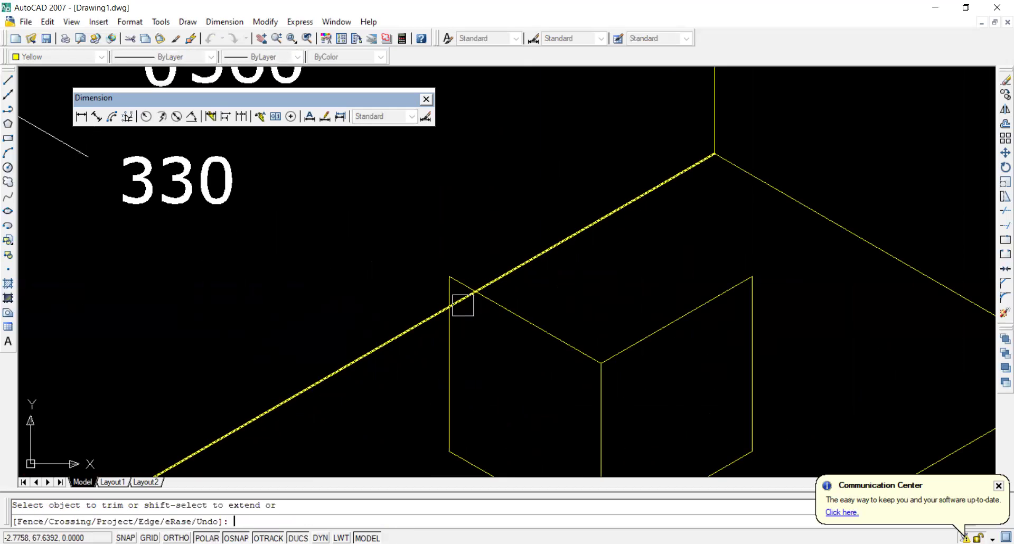
pyautogui.scroll(-1, 492, 296)
pyautogui.scroll(-1, 486, 420)
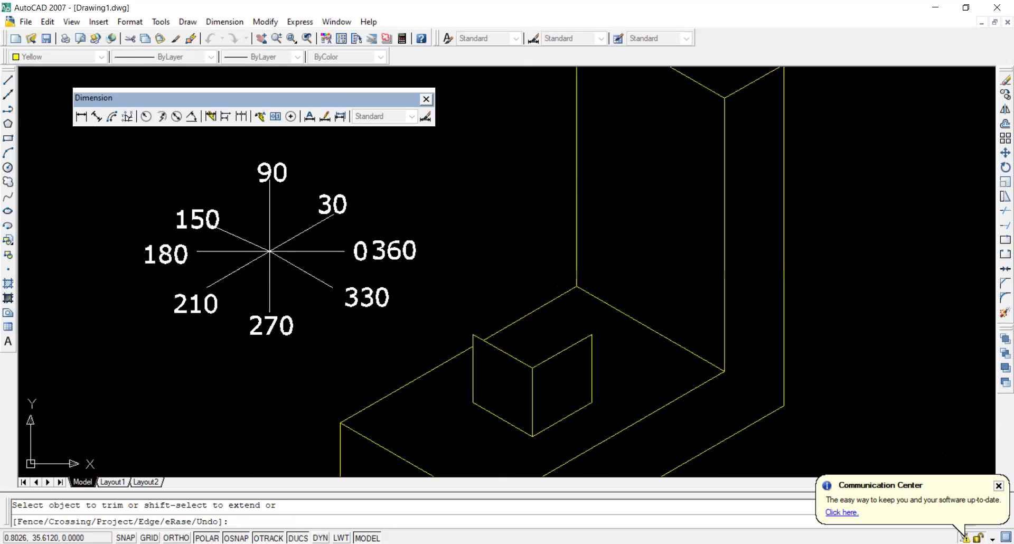
pyautogui.press('Escape')
pyautogui.write('l')
pyautogui.press('Return')
pyautogui.click(532, 437)
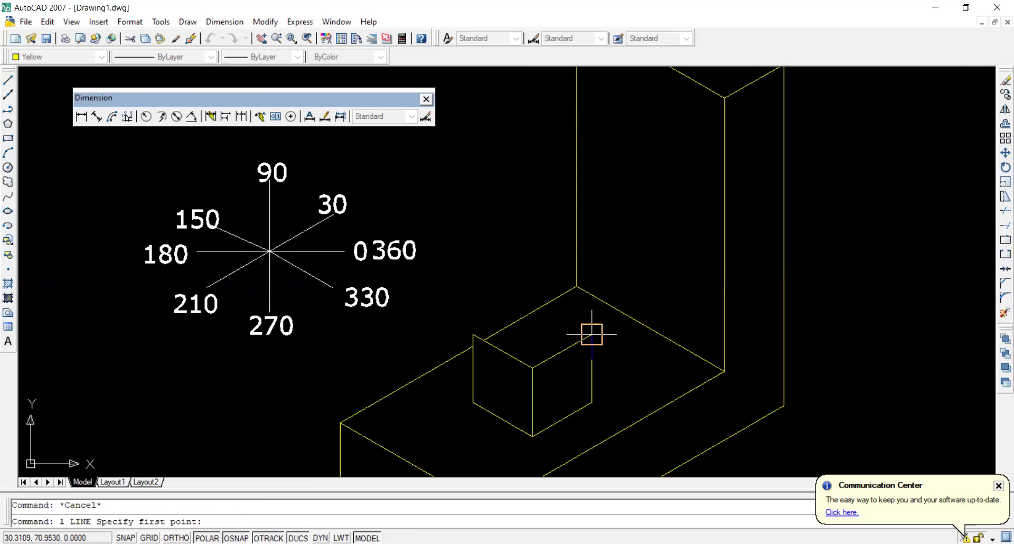
pyautogui.write('@20')
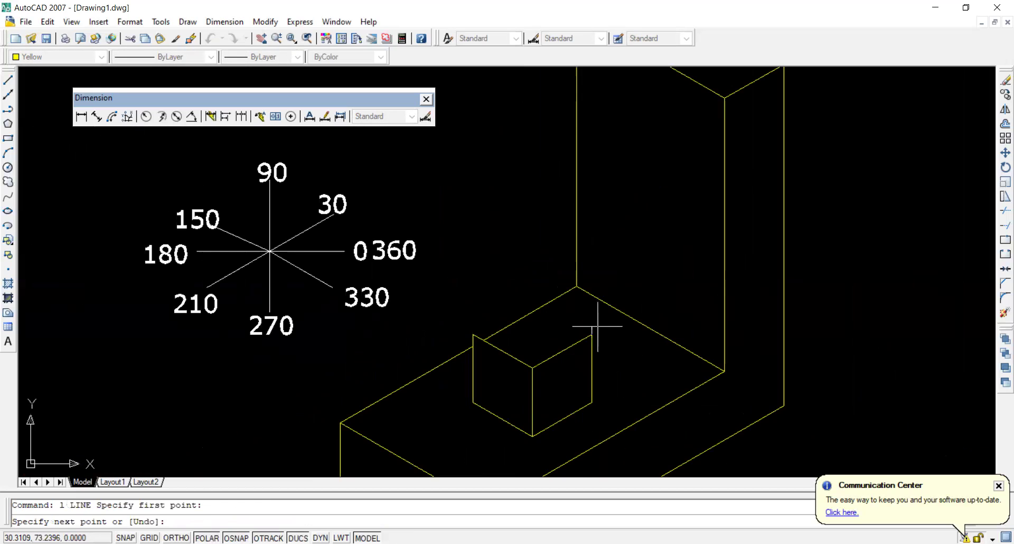
pyautogui.write('<150')
pyautogui.press('Return')
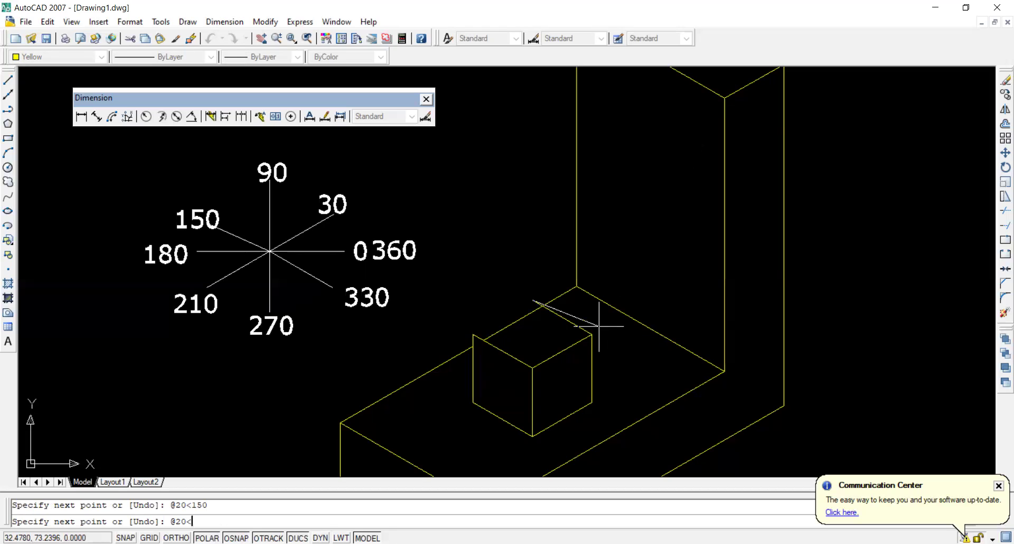
pyautogui.write('@20<210')
pyautogui.press('Return')
pyautogui.press('Escape')
# Step: Trim the part of the base's rear edge that crosses the small block's top face
pyautogui.scroll(2, 527, 319)
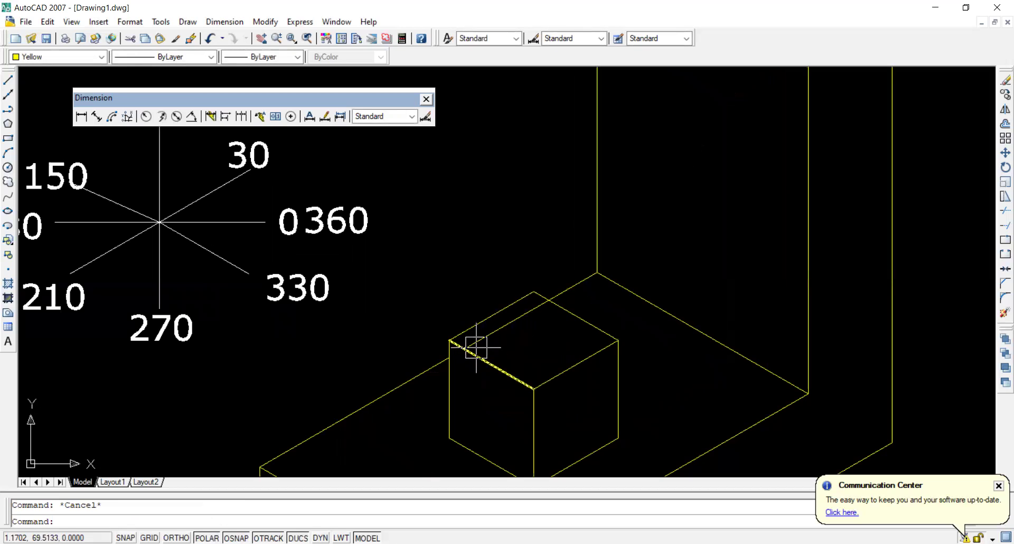
pyautogui.write('tr')
pyautogui.press('Return')
pyautogui.scroll(-2, 505, 338)
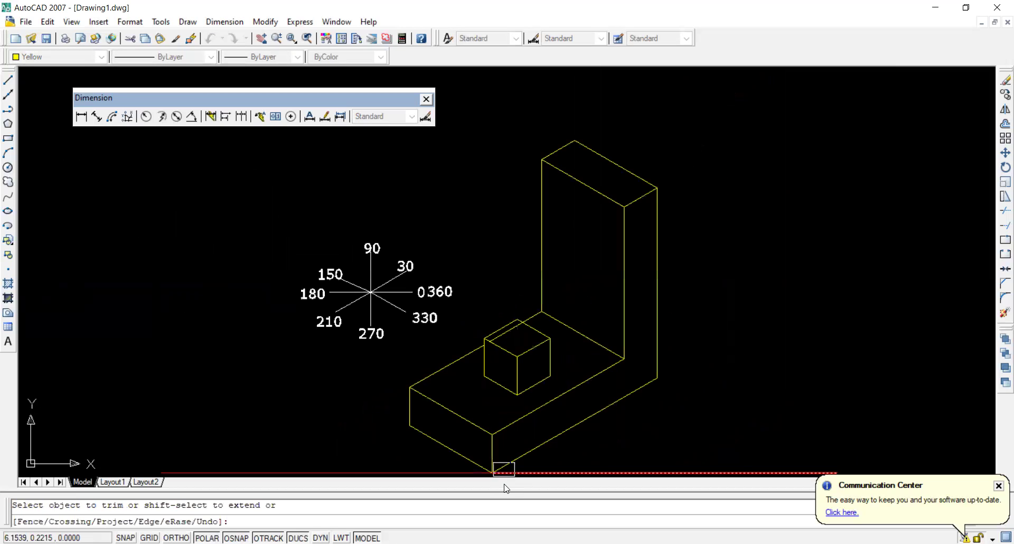
pyautogui.scroll(2, 564, 308)
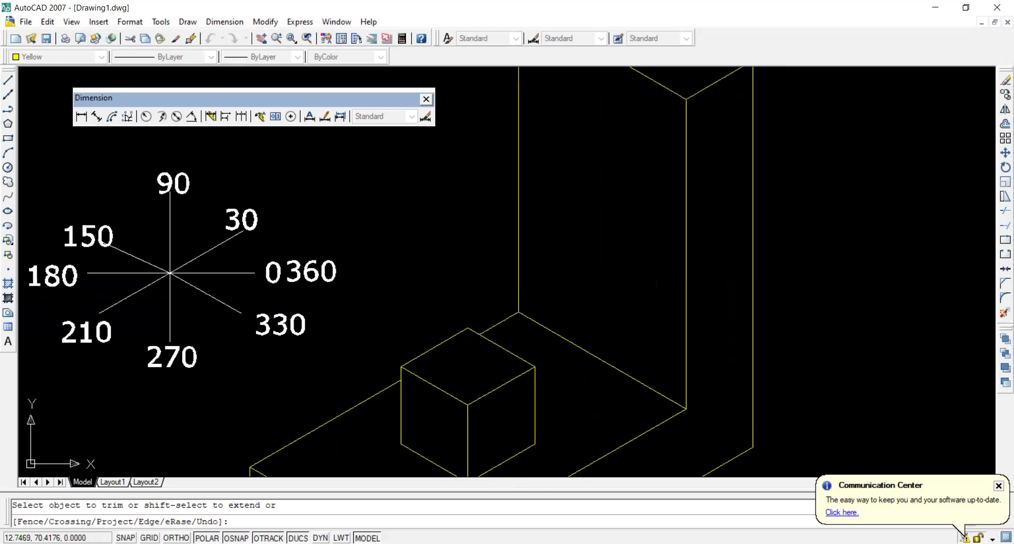
pyautogui.scroll(-1, 459, 330)
pyautogui.scroll(-1, 463, 332)
pyautogui.press('Escape')
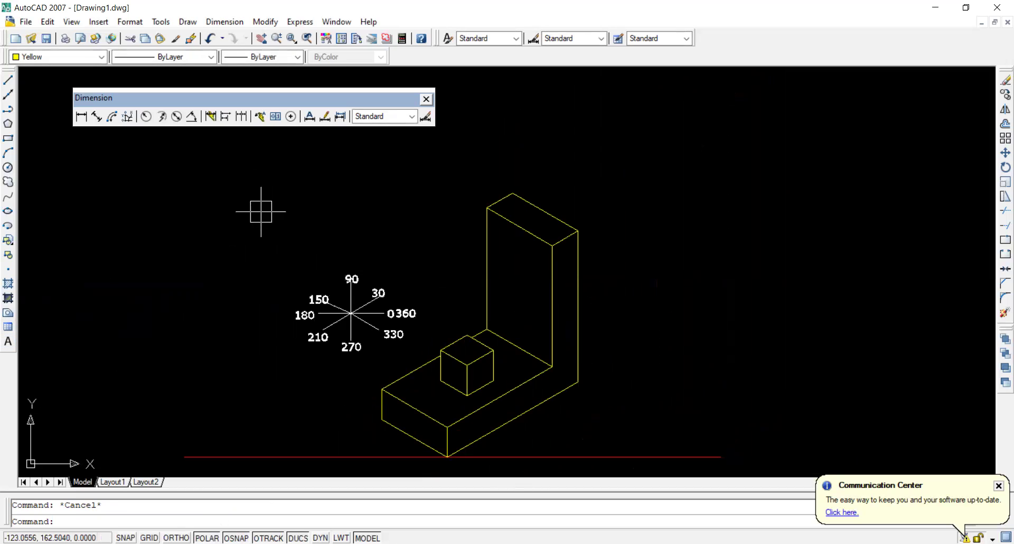
pyautogui.click(8, 342)
pyautogui.click(279, 174)
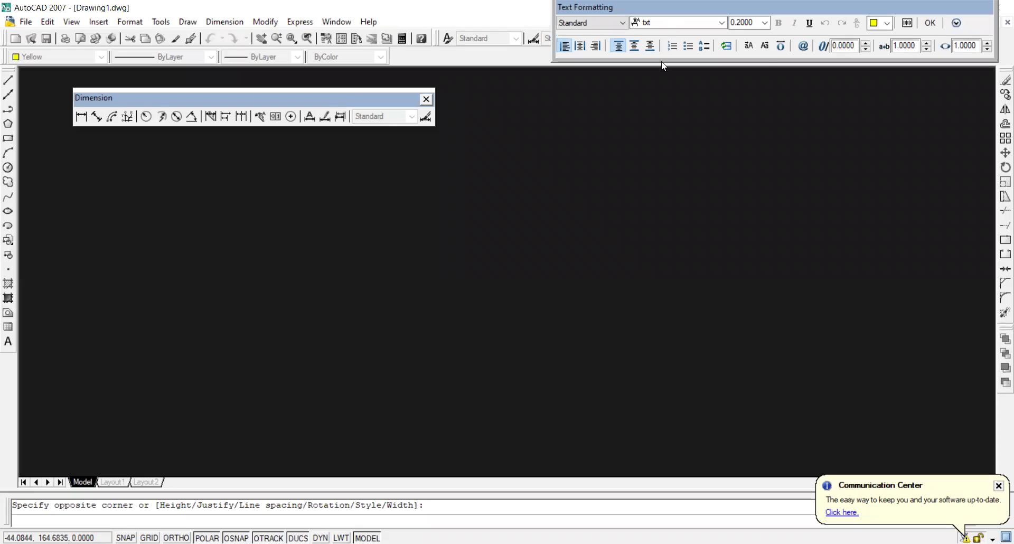
pyautogui.press('Escape')
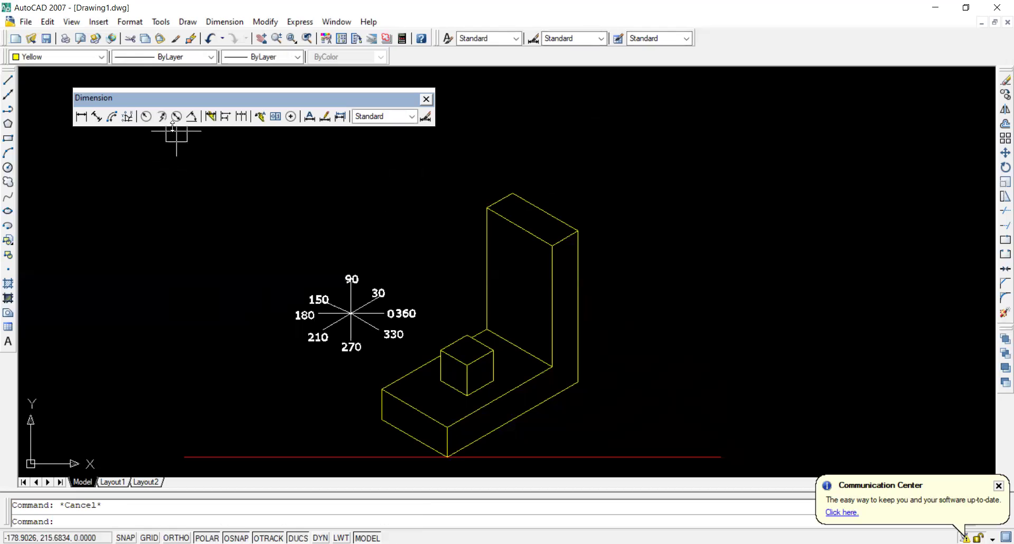
# Step: Create a multiline text box beside the upright's upper end, with Verdana font, height 1 and red colour
pyautogui.click(7, 343)
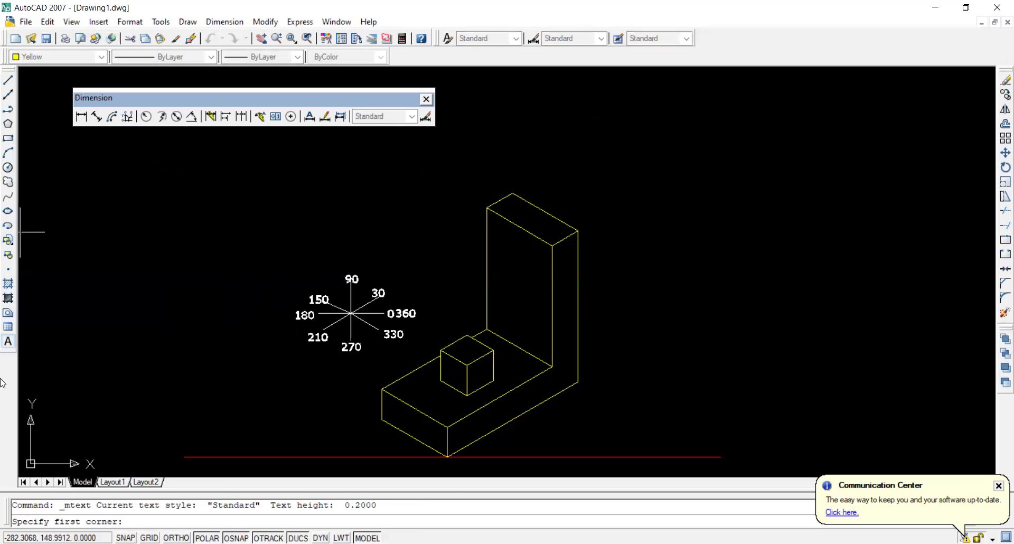
pyautogui.click(604, 221)
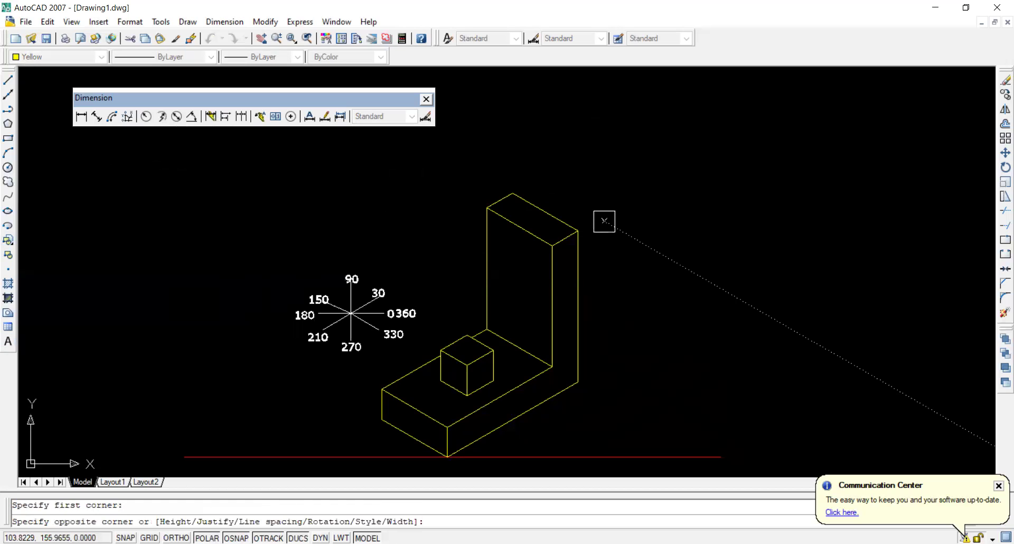
pyautogui.click(670, 261)
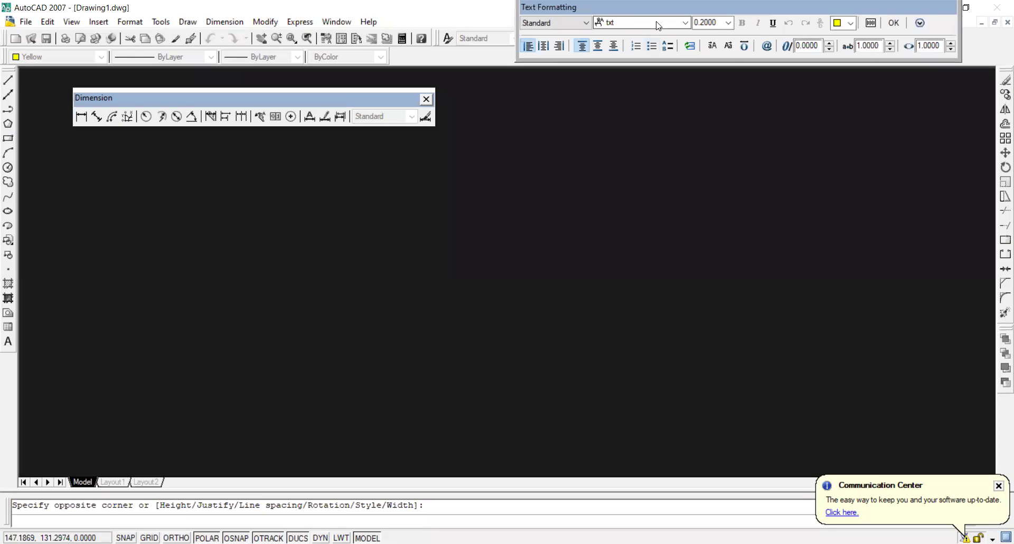
pyautogui.click(658, 24)
pyautogui.press('Return')
pyautogui.doubleClick(719, 23)
pyautogui.write('1')
pyautogui.click(845, 23)
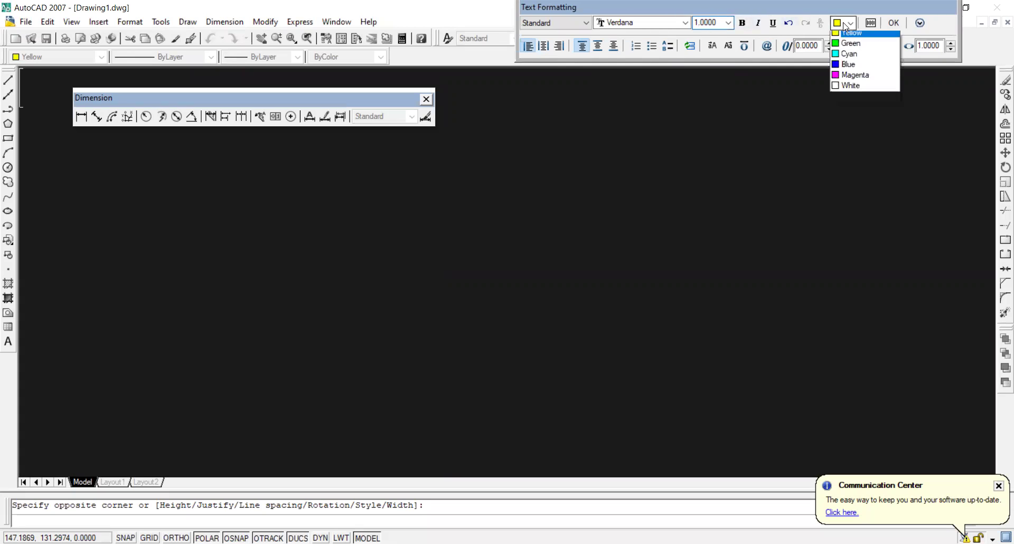
pyautogui.click(848, 57)
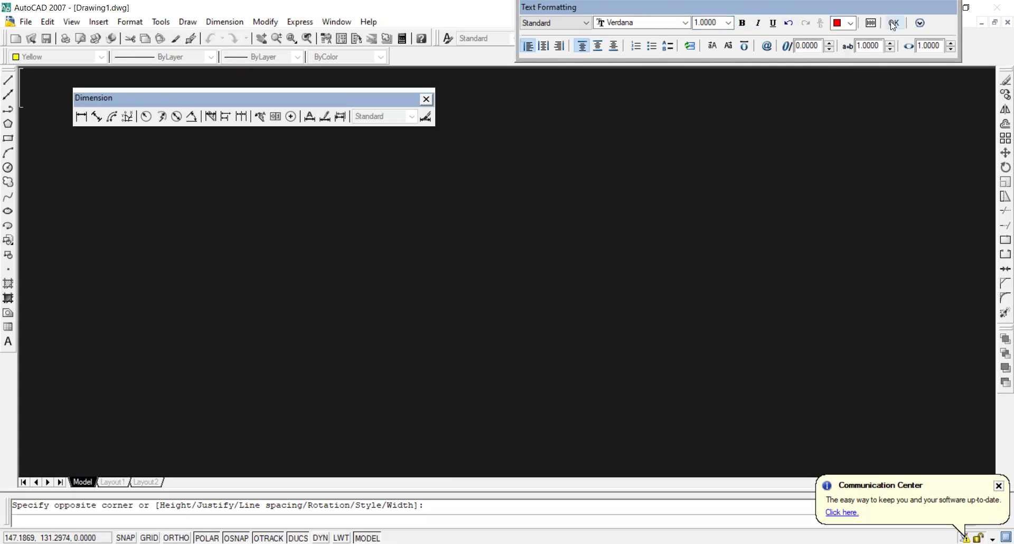
# Step: Write "Front red" as the first line of the note
pyautogui.write('red')
pyautogui.press('BackSpace')
pyautogui.press('BackSpace')
pyautogui.press('BackSpace')
pyautogui.write('From')
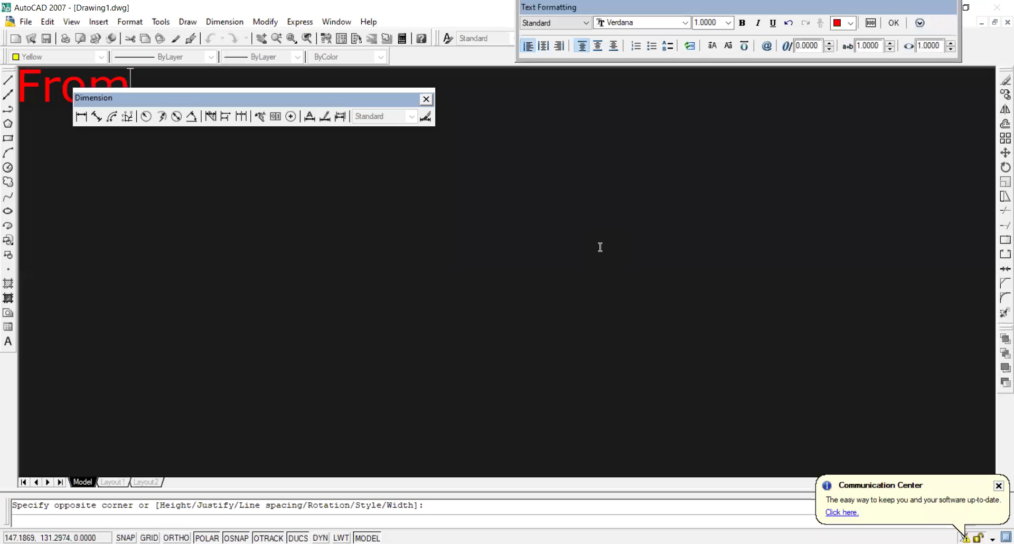
pyautogui.press('BackSpace')
pyautogui.write('nt res')
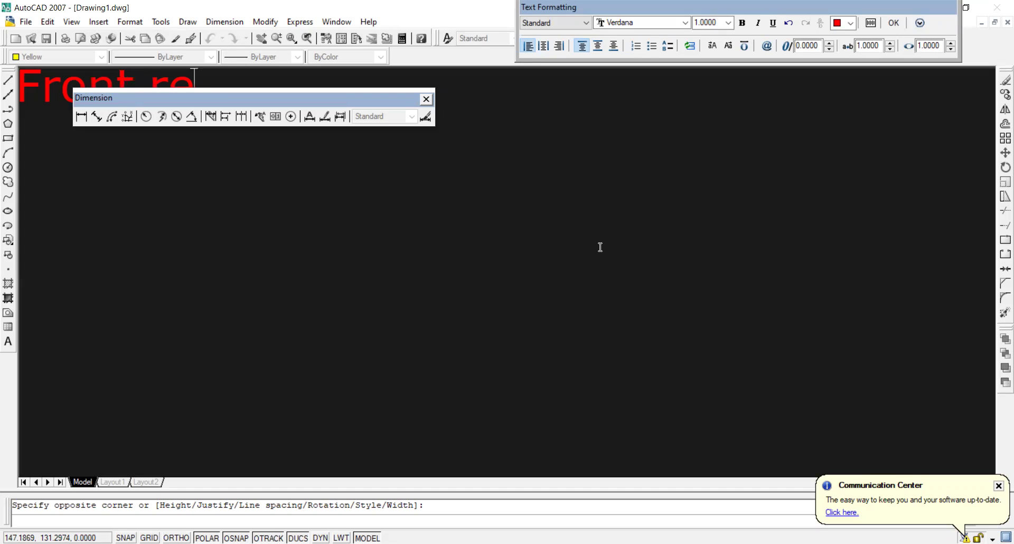
pyautogui.press('BackSpace')
pyautogui.write('d ')
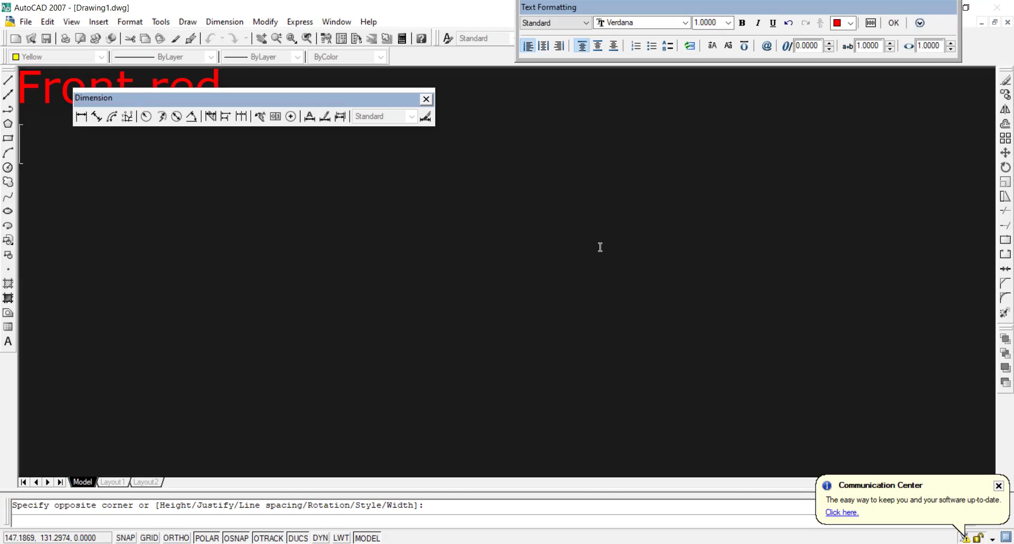
# Step: Add the lines "side green" and "top blue" to the note and finish the text
pyautogui.write('a')
pyautogui.press('BackSpace')
pyautogui.write('side')
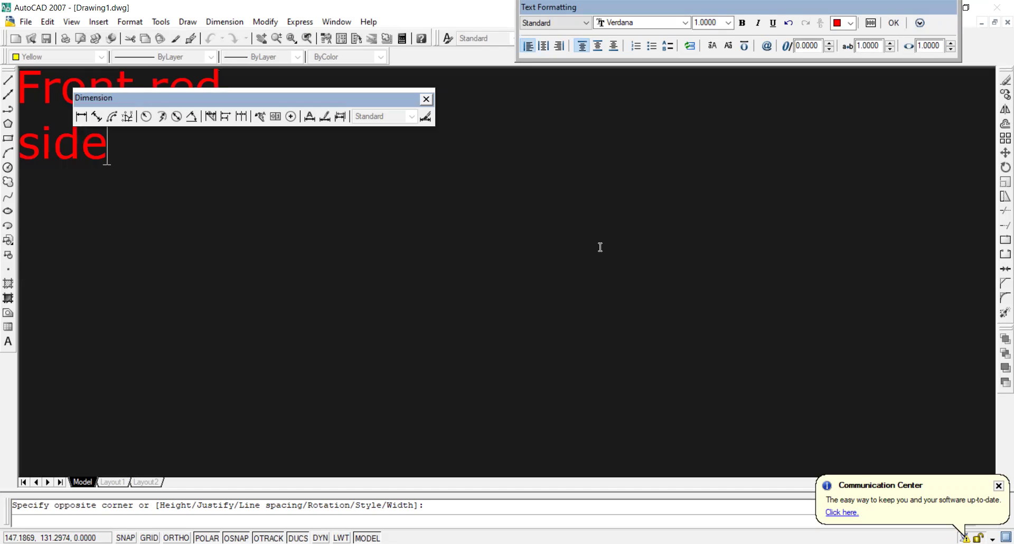
pyautogui.write(' g')
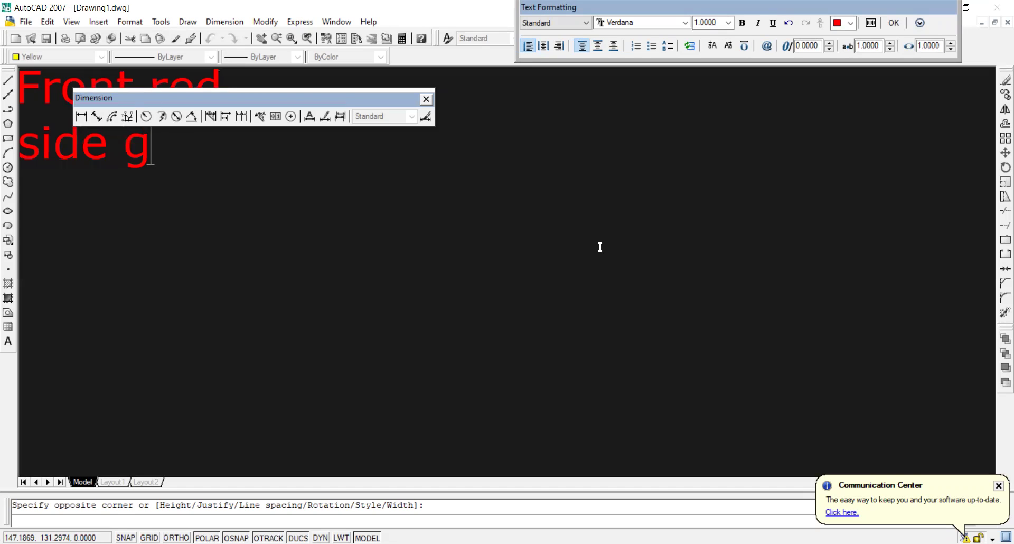
pyautogui.write('reen top')
pyautogui.press('BackSpace')
pyautogui.press('BackSpace')
pyautogui.press('BackSpace')
pyautogui.press('Return')
pyautogui.write('top ')
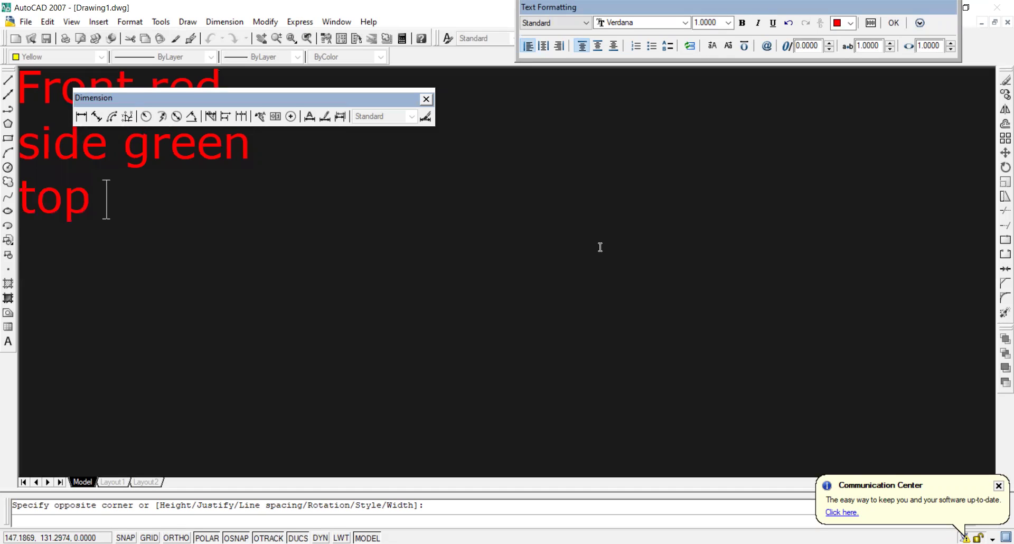
pyautogui.write('bl')
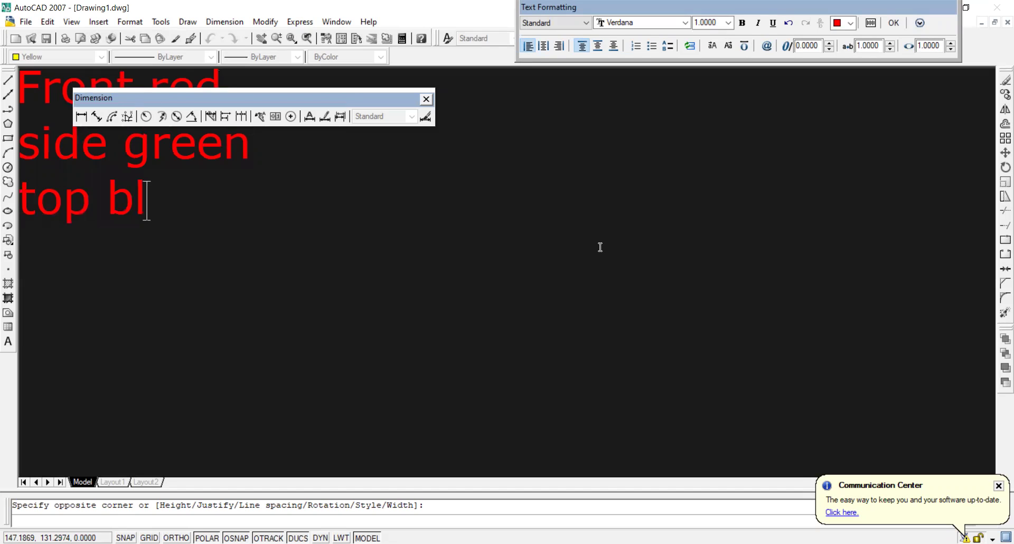
pyautogui.write('ue')
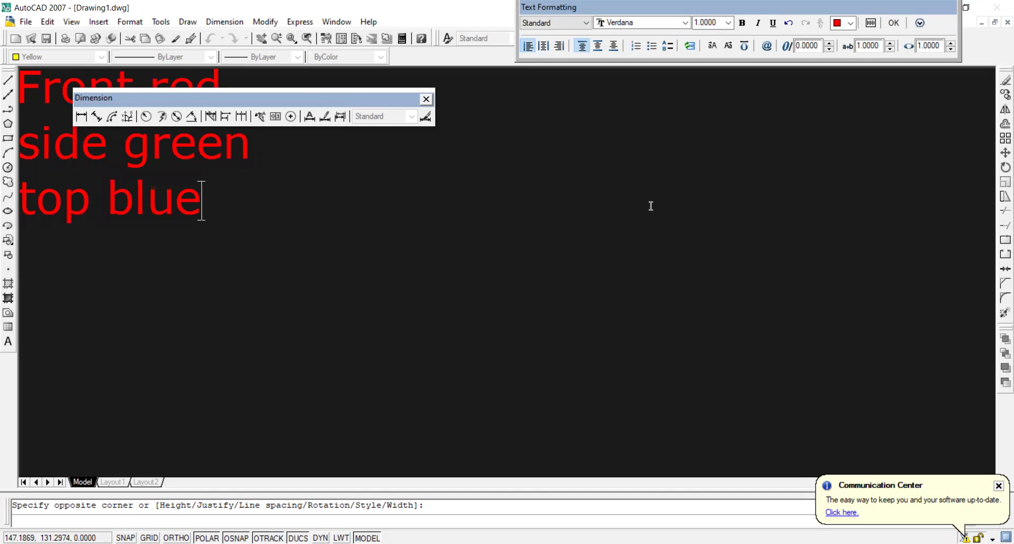
pyautogui.click(896, 23)
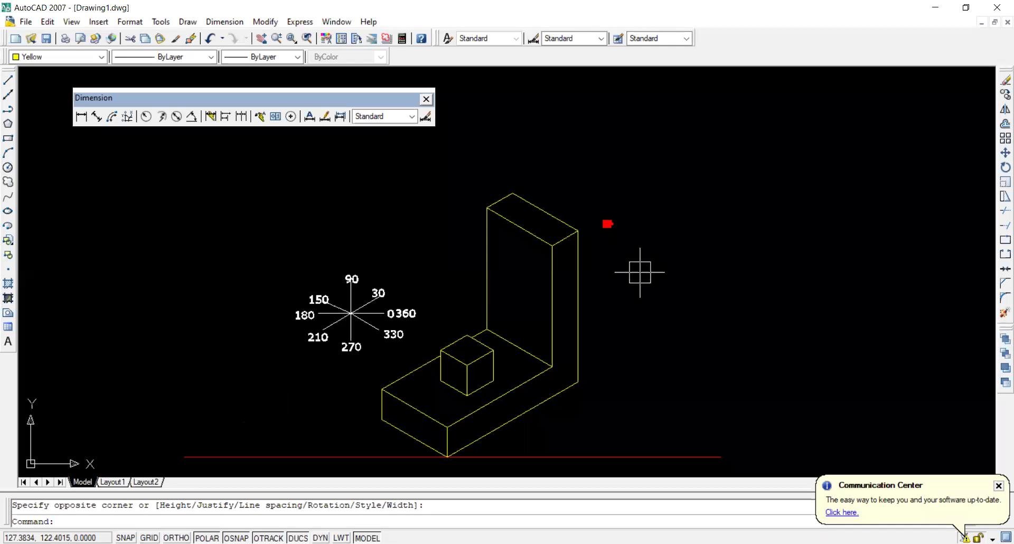
# Step: Enlarge the colour note with Scale, using a picked reference length and a picked new length
pyautogui.scroll(5, 642, 258)
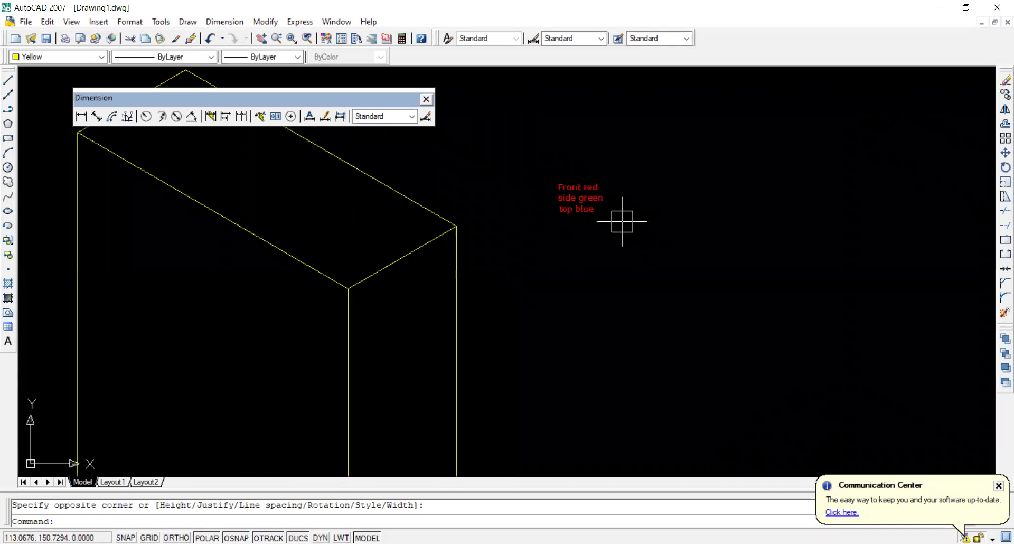
pyautogui.write('sc')
pyautogui.press('Return')
pyautogui.click(592, 210)
pyautogui.press('Return')
pyautogui.click(564, 210)
pyautogui.write('r')
pyautogui.press('Return')
pyautogui.click(565, 211)
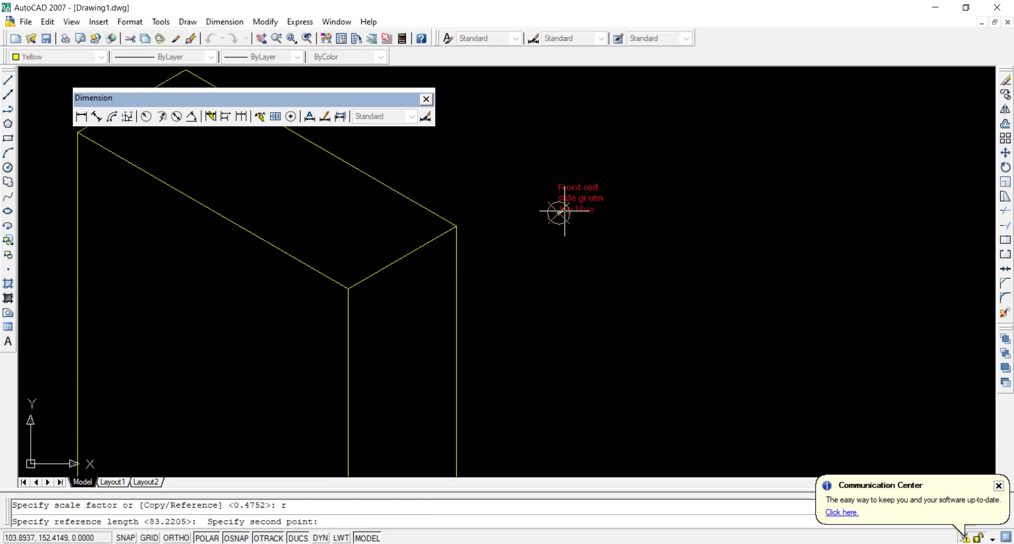
pyautogui.click(597, 211)
pyautogui.click(777, 188)
pyautogui.scroll(-6, 773, 193)
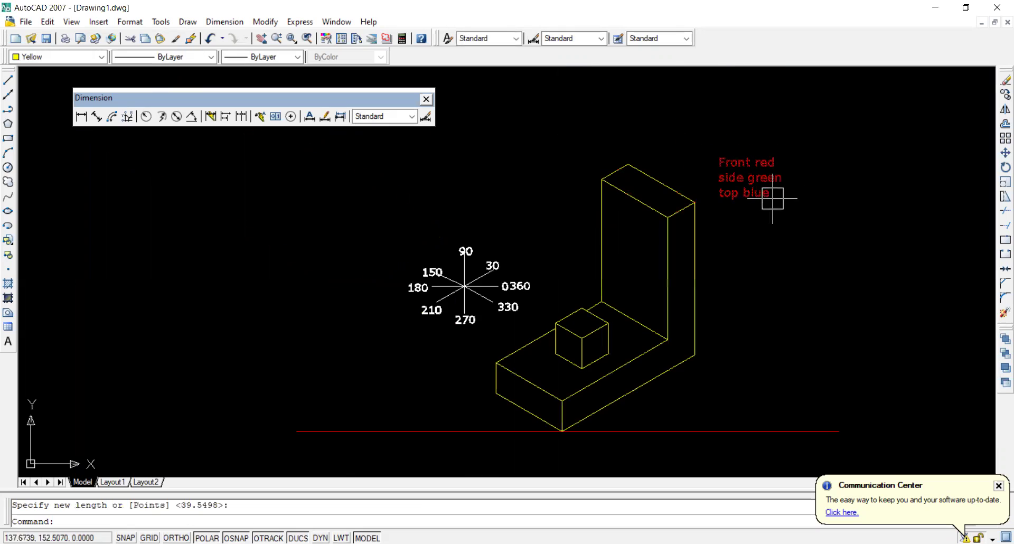
# Step: Move the colour note to the other side of the upright, above the angle diagram
pyautogui.write('co')
pyautogui.press('Return')
pyautogui.click(759, 197)
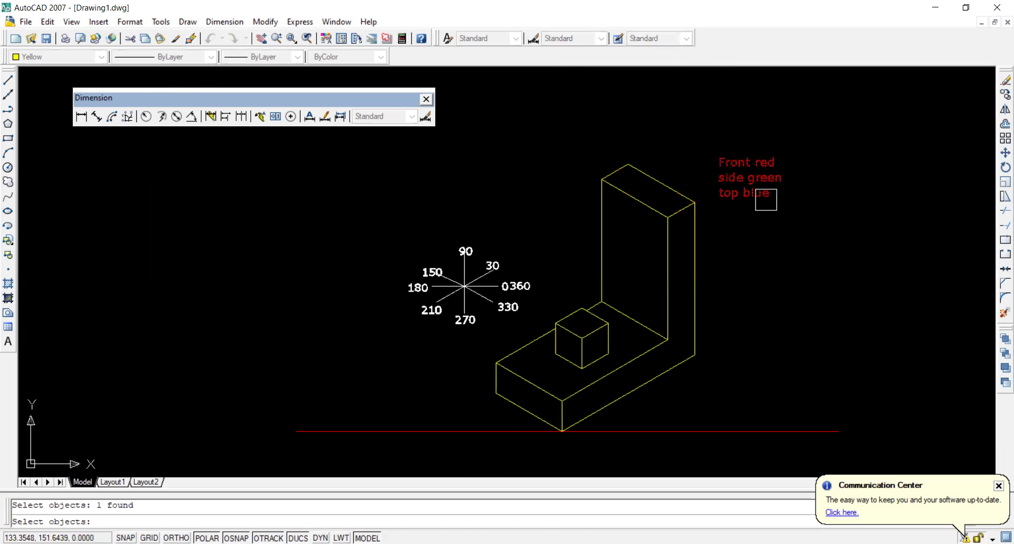
pyautogui.press('Return')
pyautogui.click(719, 198)
pyautogui.click(505, 222)
pyautogui.scroll(3, 624, 288)
pyautogui.scroll(-4, 524, 265)
pyautogui.scroll(3, 719, 259)
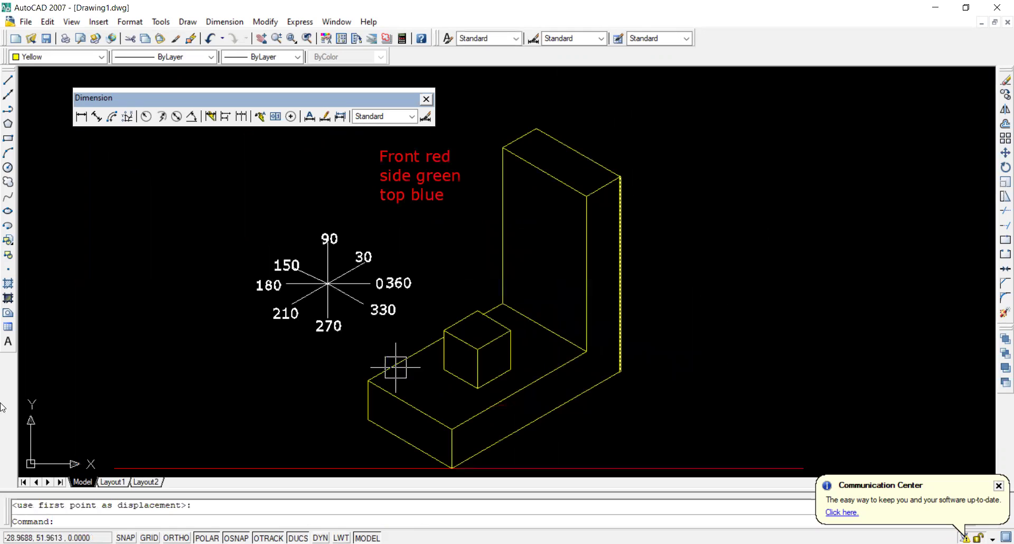
# Step: Fill the bracket's L-shaped front face with a SOLID hatch in red
pyautogui.click(9, 288)
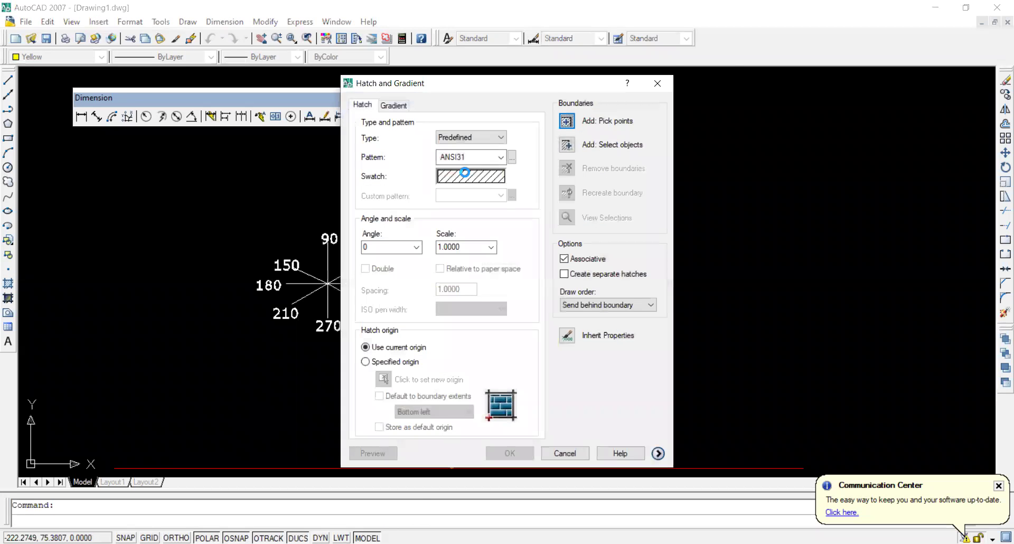
pyautogui.click(465, 171)
pyautogui.click(490, 158)
pyautogui.doubleClick(424, 187)
pyautogui.click(469, 176)
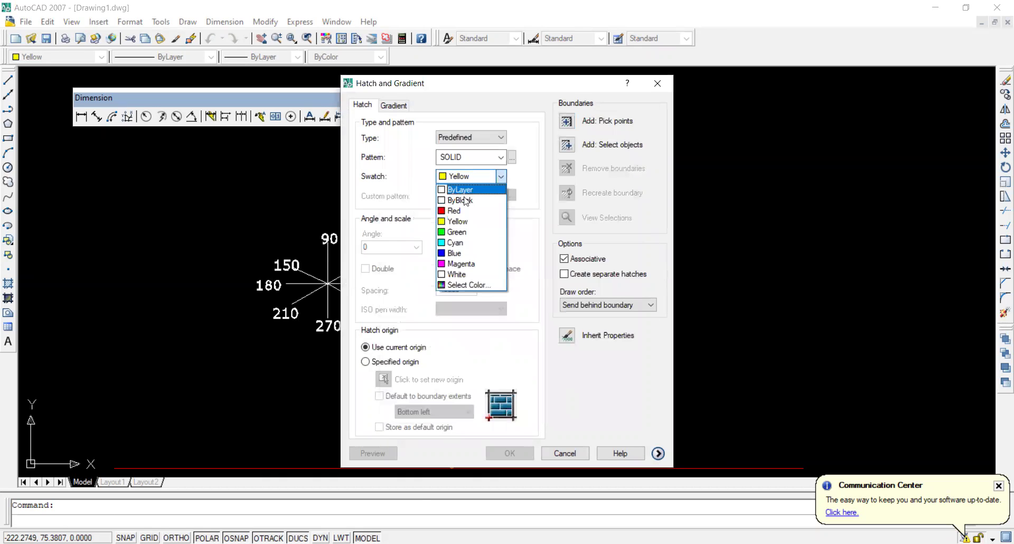
pyautogui.click(465, 211)
pyautogui.click(565, 123)
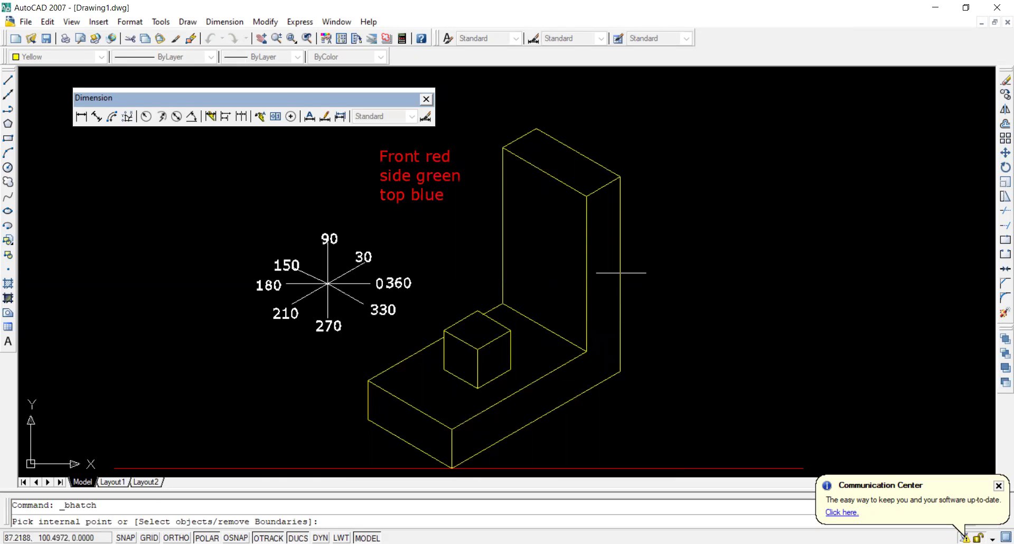
pyautogui.click(601, 270)
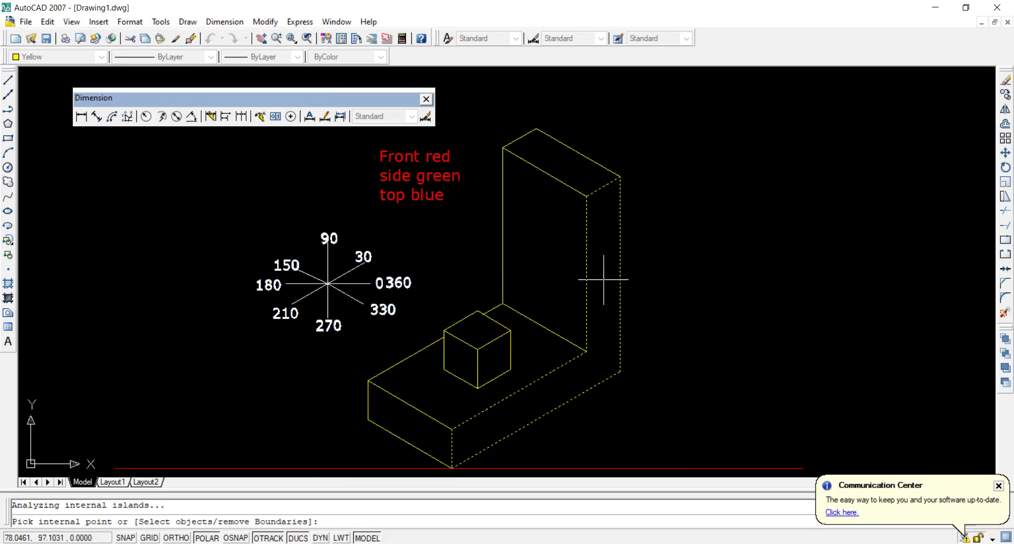
pyautogui.press('Return')
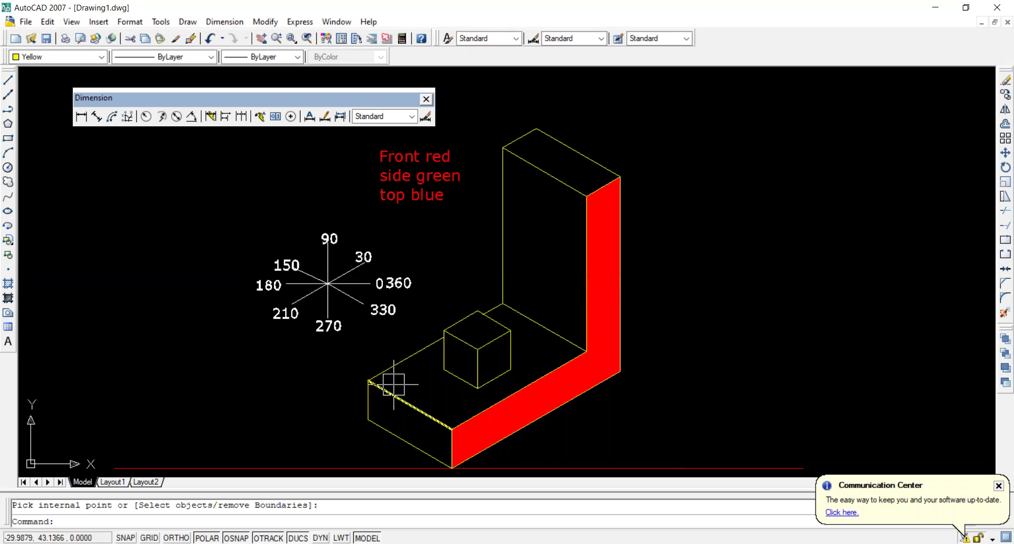
# Step: Fill the small block's front face with the same solid red hatch
pyautogui.press('Return')
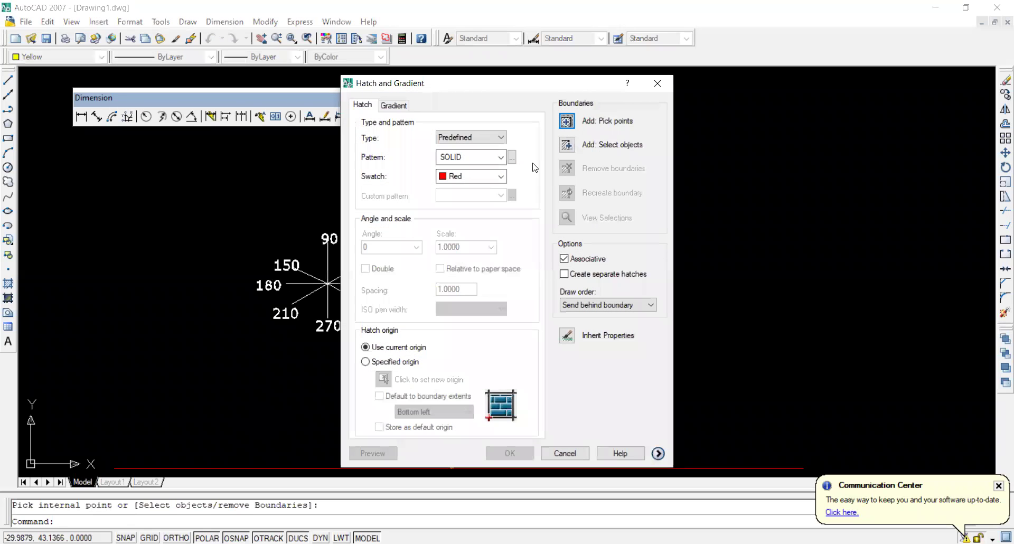
pyautogui.click(566, 121)
pyautogui.click(497, 352)
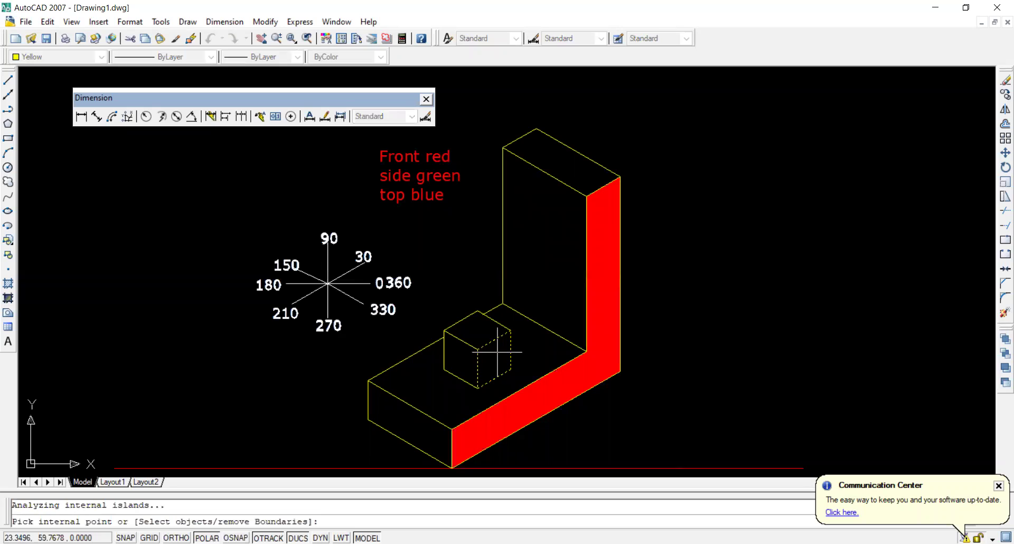
pyautogui.press('Return')
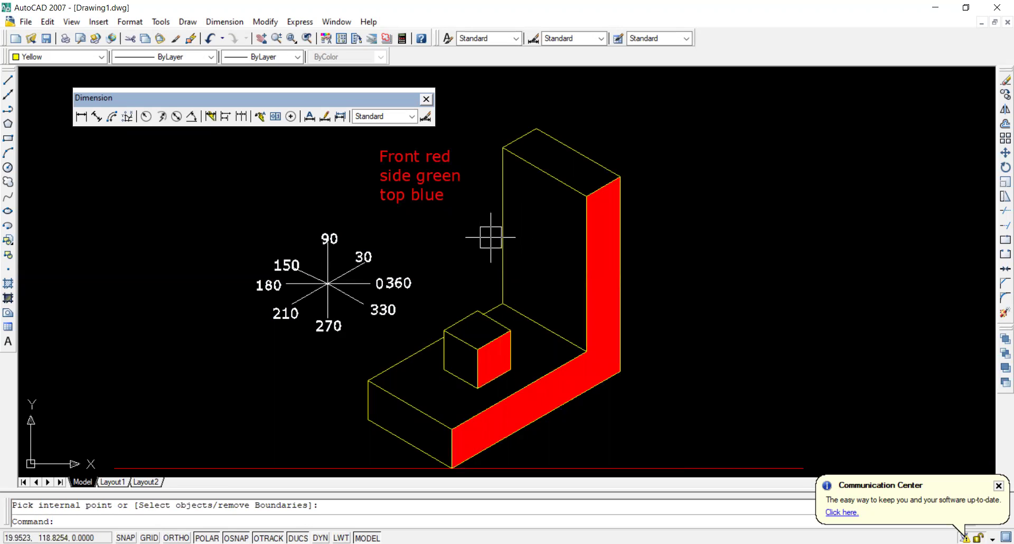
# Step: Fill the side faces of the base, small block and upright with a solid green hatch
pyautogui.click(13, 284)
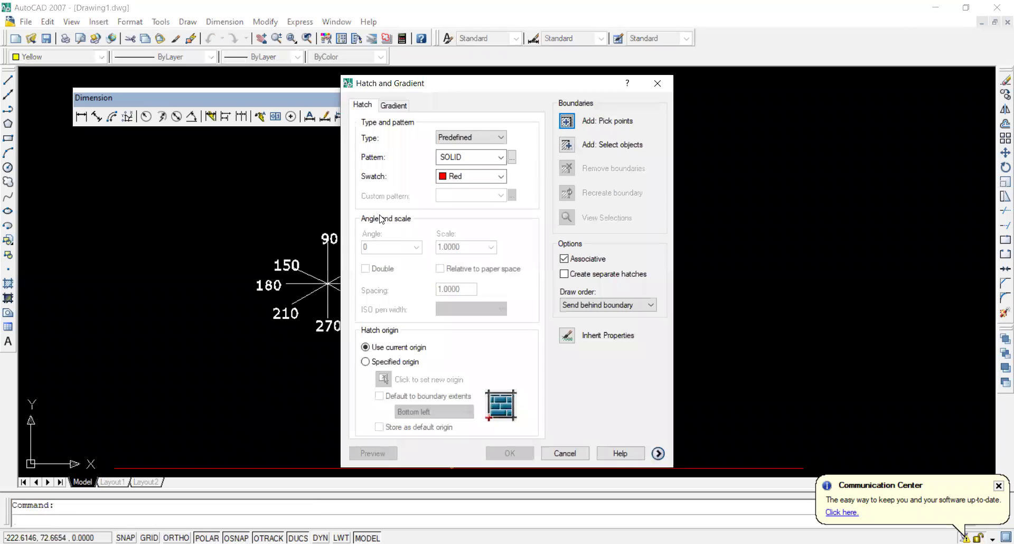
pyautogui.click(458, 175)
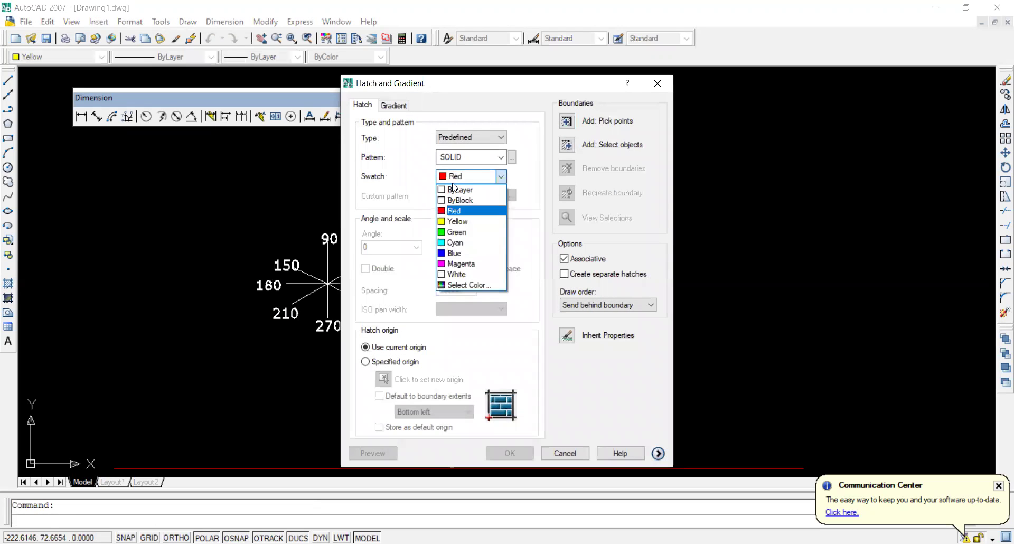
pyautogui.click(450, 232)
pyautogui.click(567, 122)
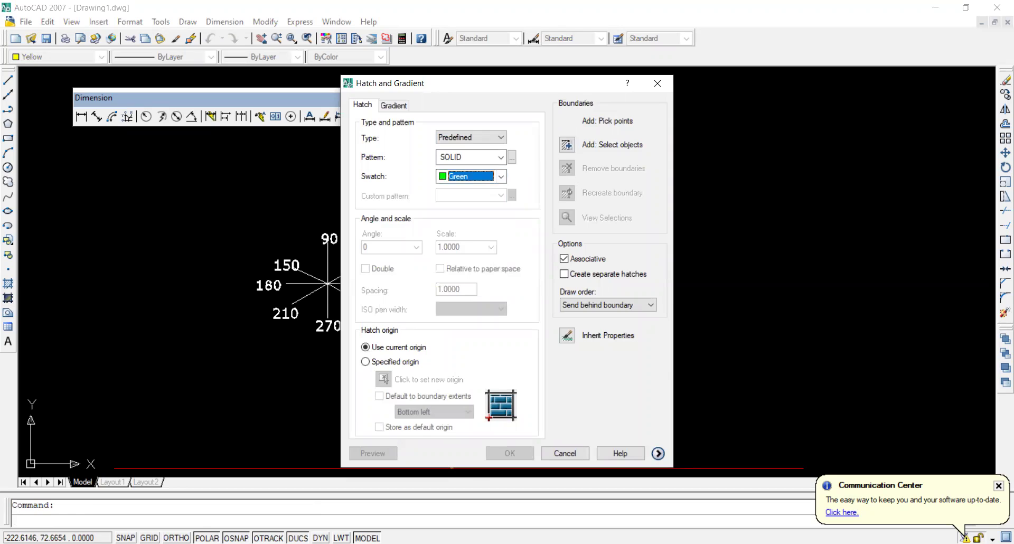
pyautogui.click(401, 414)
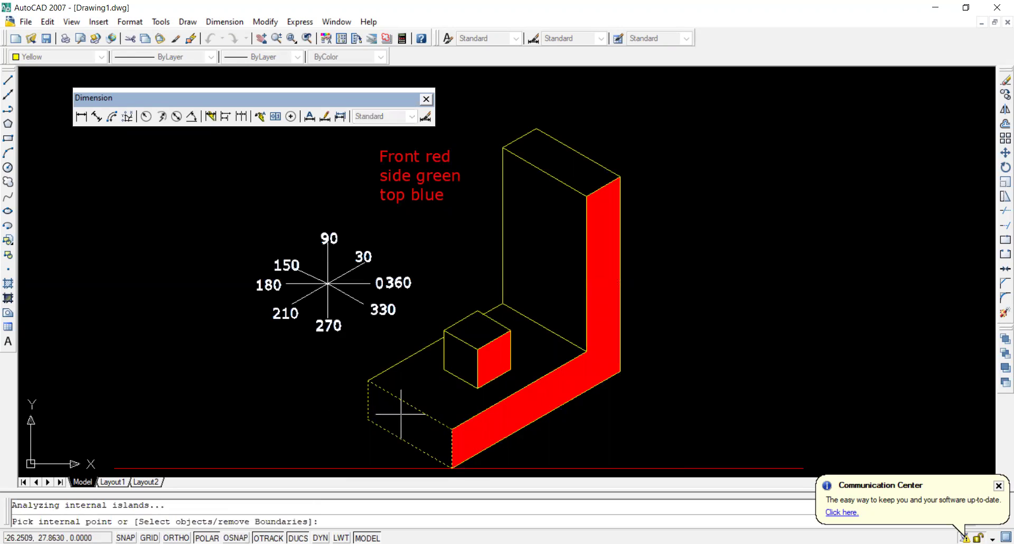
pyautogui.click(531, 277)
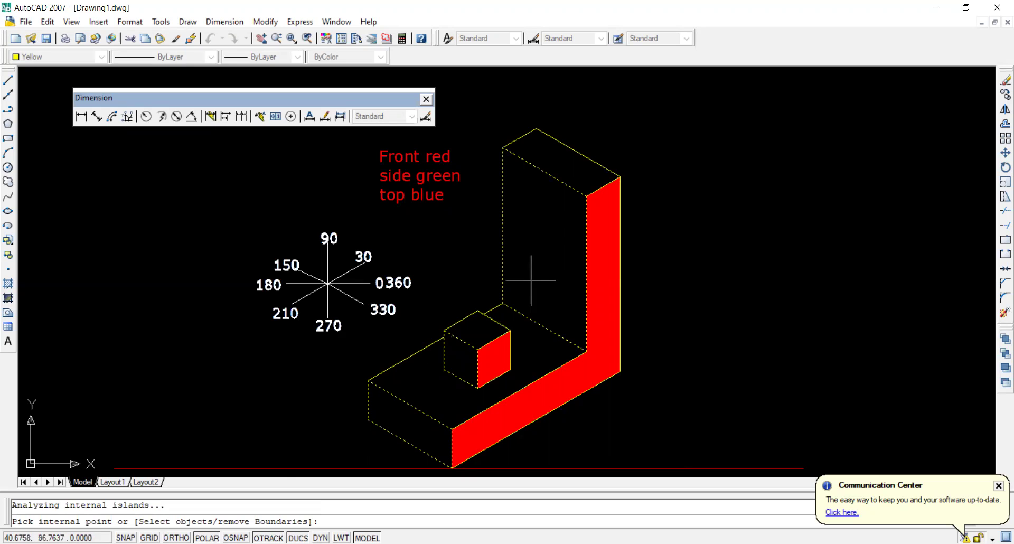
pyautogui.press('Return')
pyautogui.press('Return')
pyautogui.scroll(-3, 639, 246)
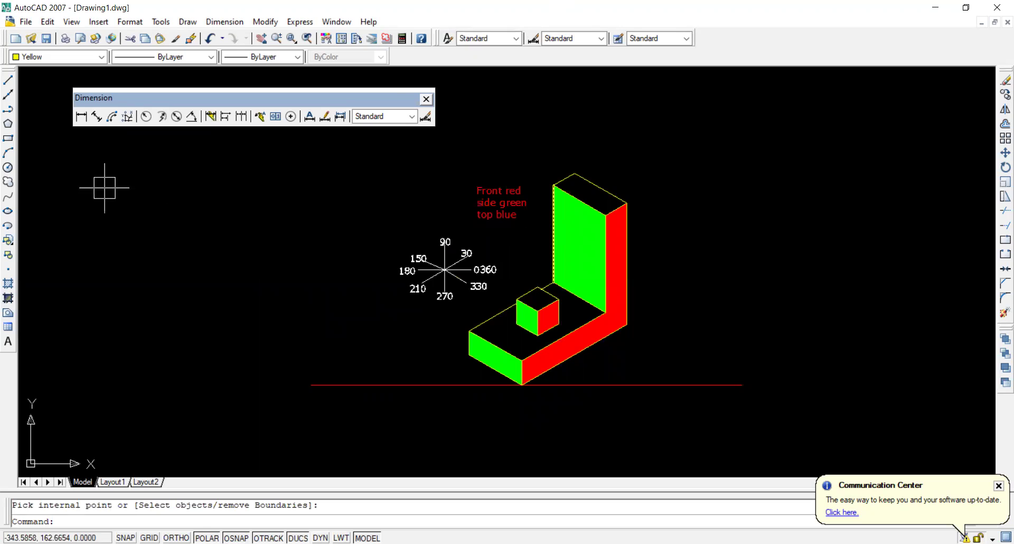
# Step: Fill the top faces of the upright, small block and base with a solid blue hatch
pyautogui.click(8, 283)
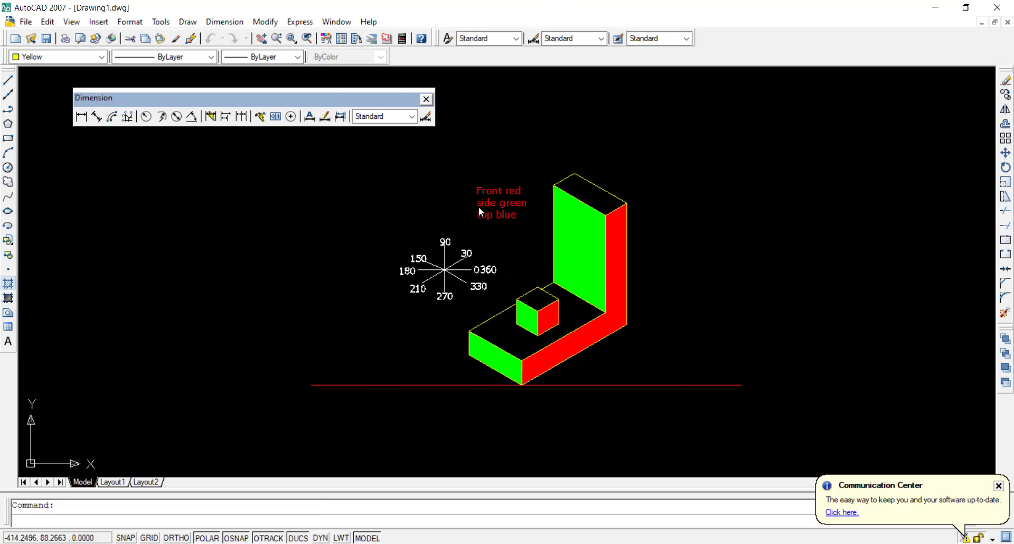
pyautogui.click(465, 177)
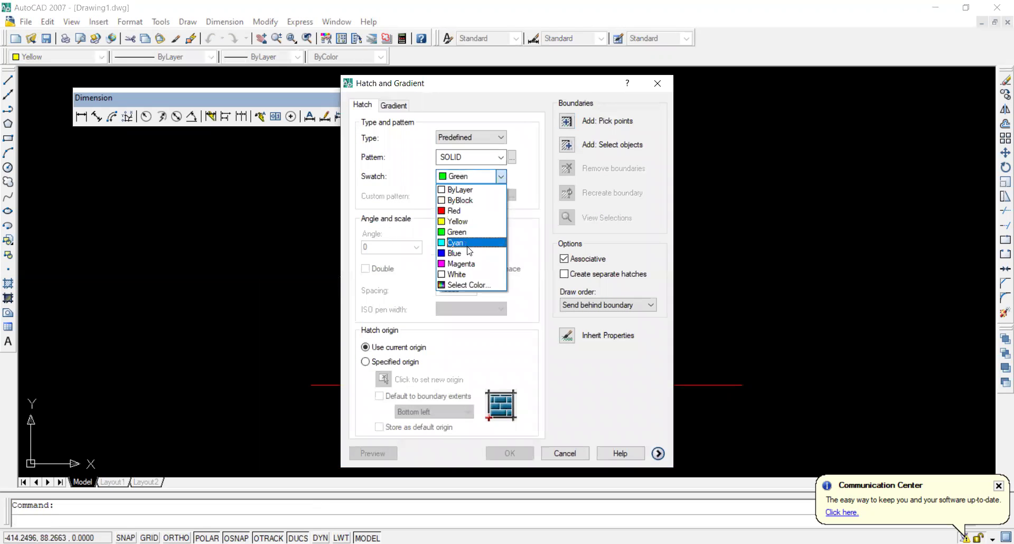
pyautogui.click(468, 253)
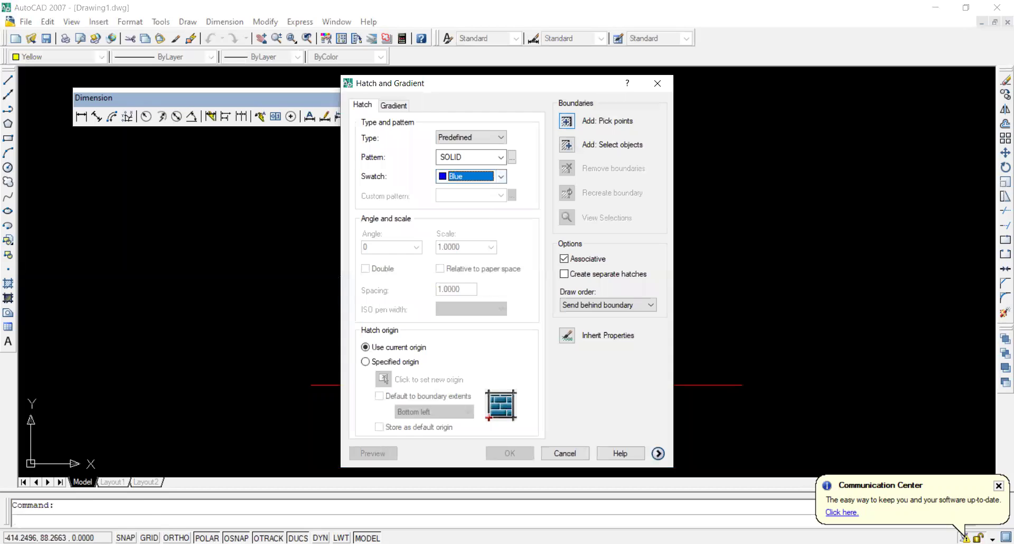
pyautogui.click(567, 121)
pyautogui.click(585, 191)
pyautogui.click(537, 298)
pyautogui.click(575, 316)
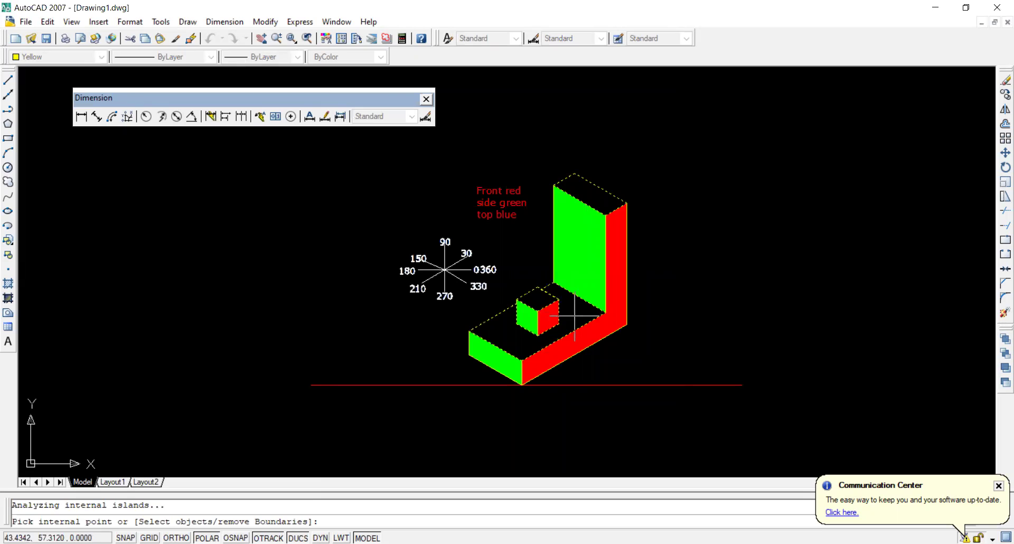
pyautogui.press('Return')
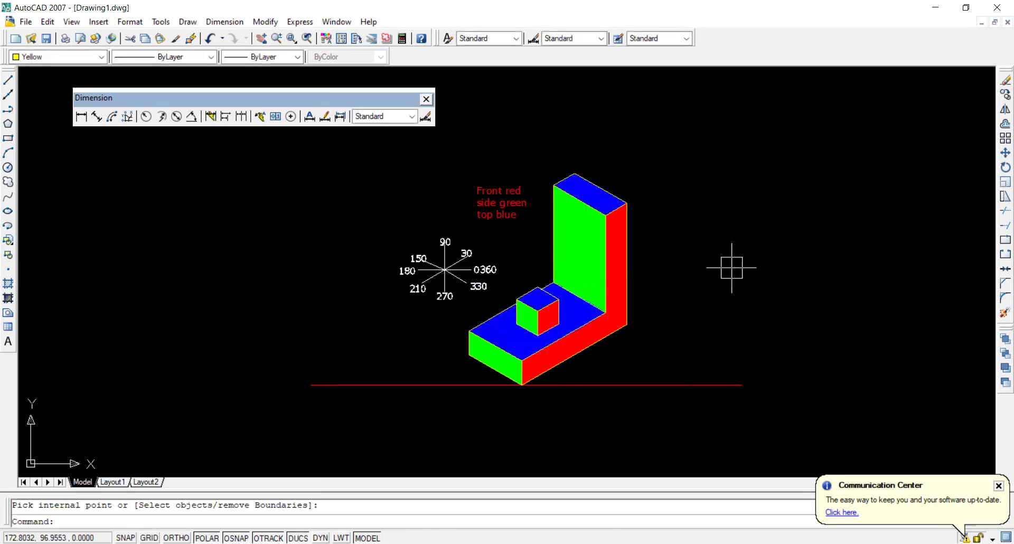
# Step: Draw a closed rectangle 100 wide and 50 high with lines in the empty area to the right of the bracket
pyautogui.scroll(2, 674, 274)
pyautogui.moveTo(640, 283); pyautogui.dragTo(500, 286, button='middle')
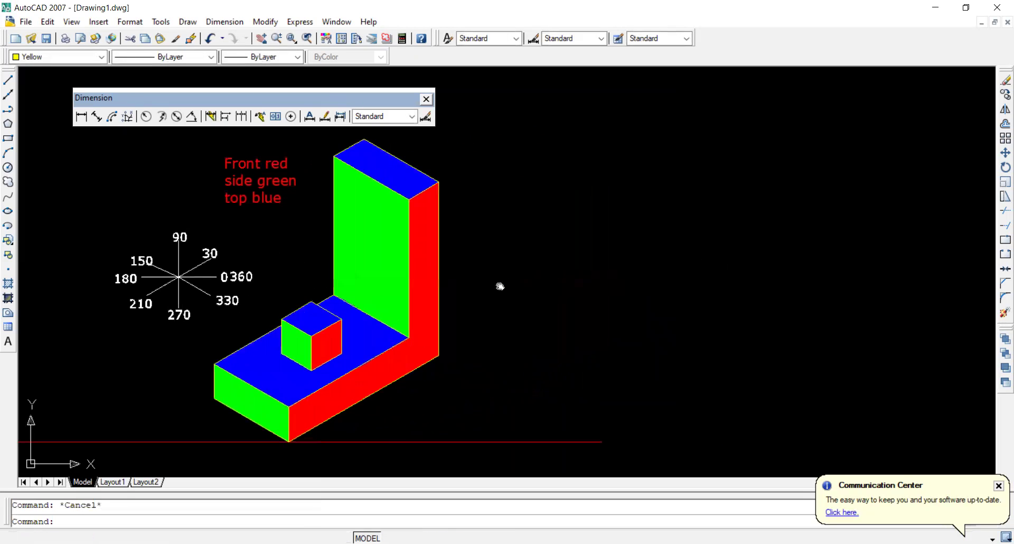
pyautogui.scroll(-2, 490, 306)
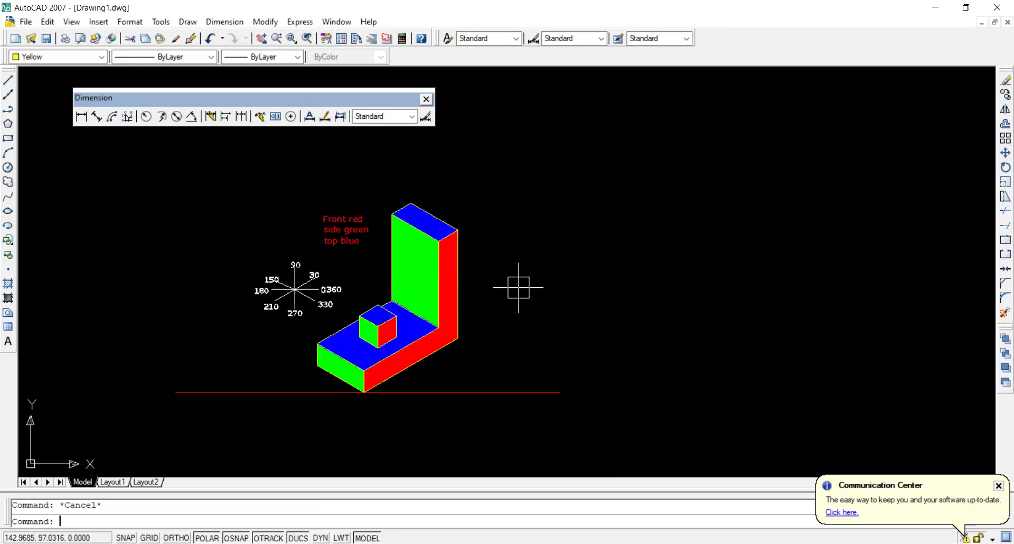
pyautogui.press('Return')
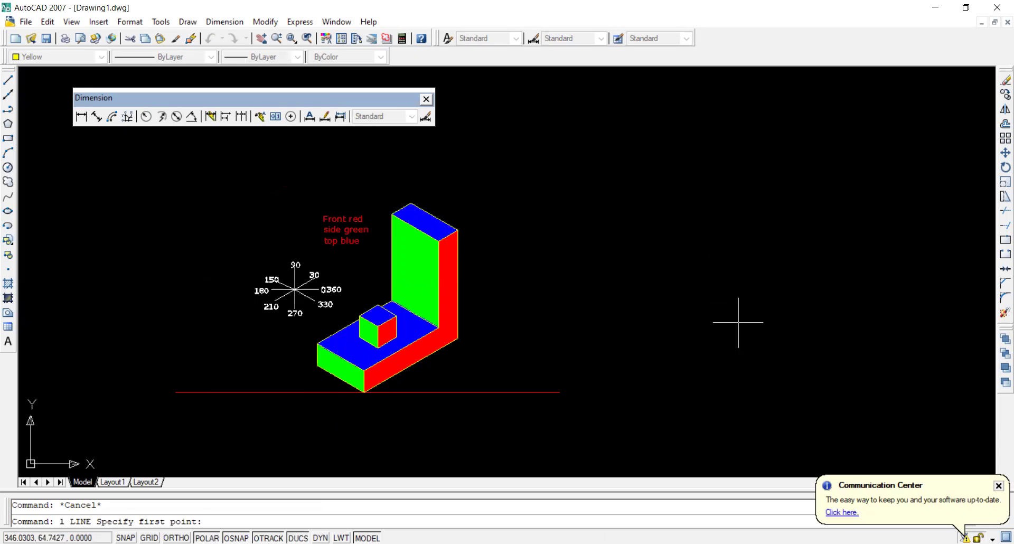
pyautogui.click(723, 315)
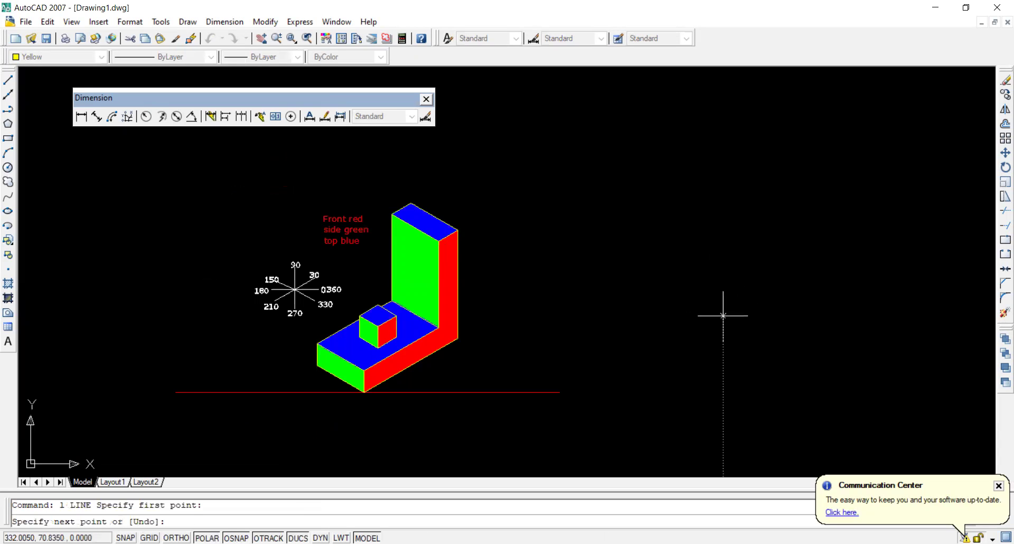
pyautogui.write('50')
pyautogui.press('Return')
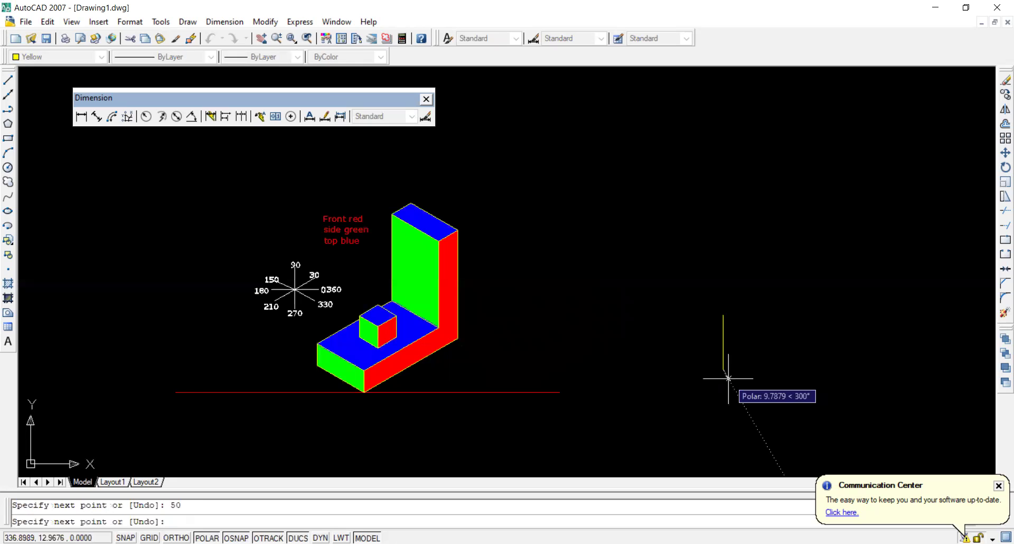
pyautogui.write('100')
pyautogui.press('Return')
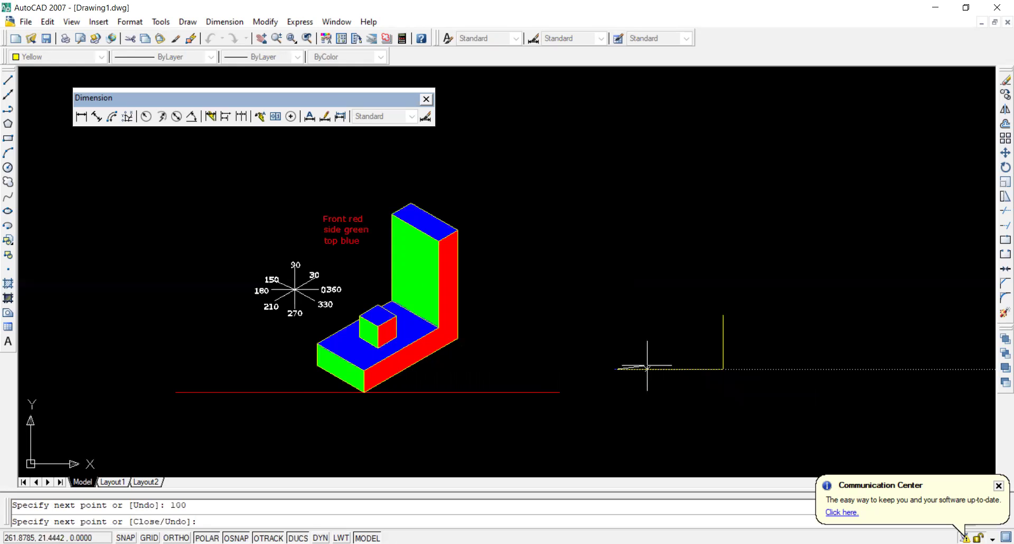
pyautogui.write('50')
pyautogui.press('Return')
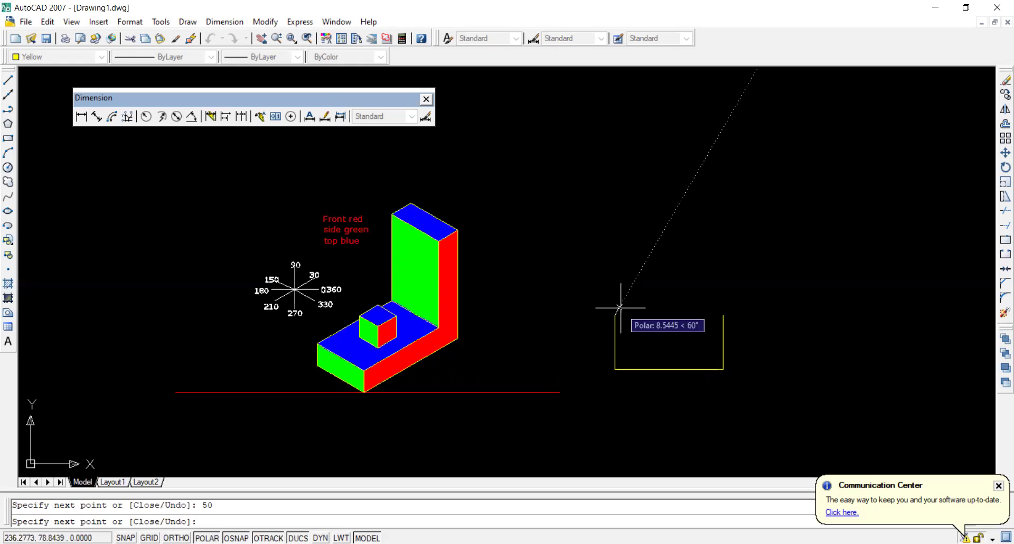
pyautogui.write('c')
pyautogui.press('Return')
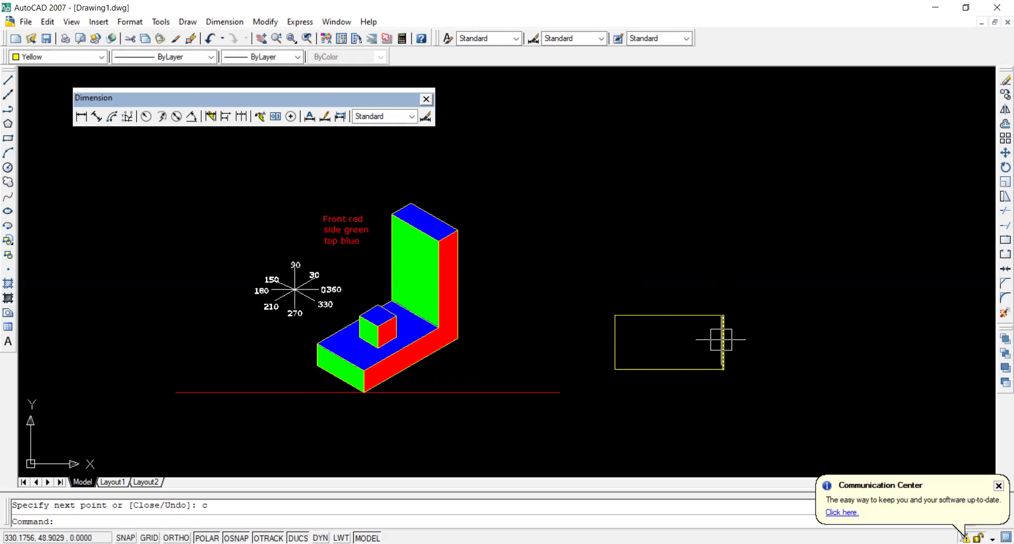
# Step: Offset the rectangle's right edge 20 units inward
pyautogui.scroll(1, 721, 340)
pyautogui.write('o')
pyautogui.press('Return')
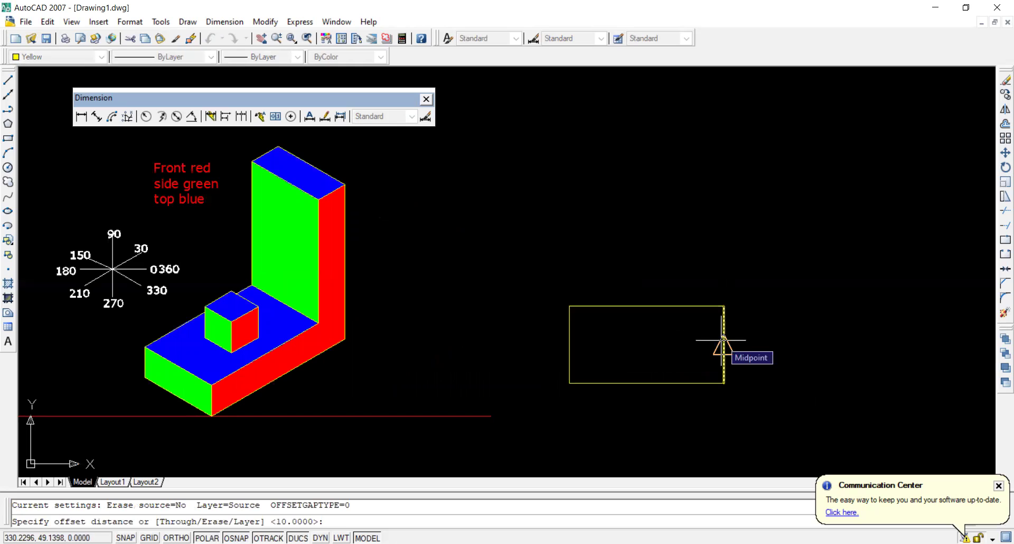
pyautogui.write('20')
pyautogui.press('Return')
pyautogui.click(723, 345)
pyautogui.click(674, 343)
pyautogui.press('Escape')
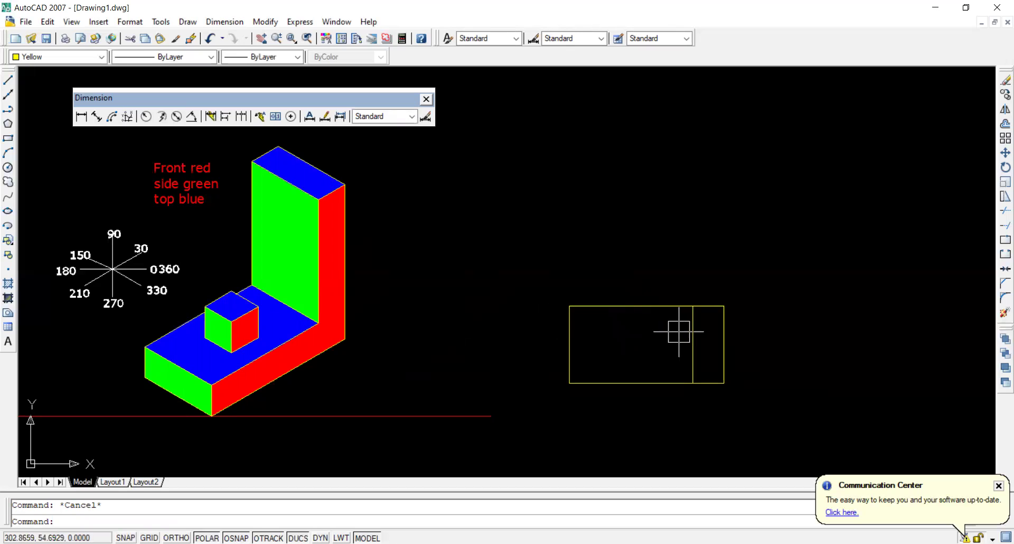
# Step: Offset the rectangle's inner vertical line to the left and its left edge to the right, each by 30 units
pyautogui.write('o')
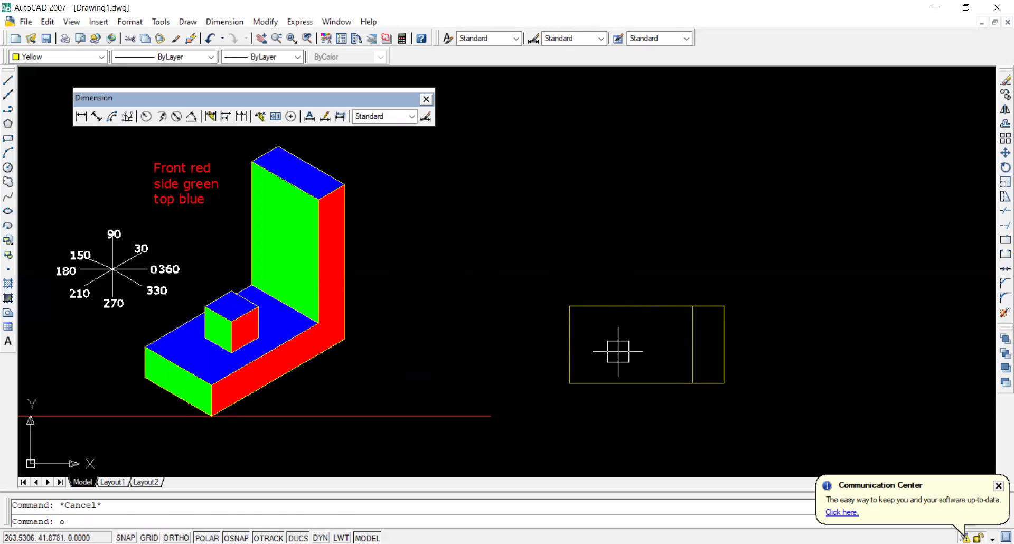
pyautogui.press('Return')
pyautogui.write('3')
pyautogui.press('Return')
pyautogui.click(693, 350)
pyautogui.click(611, 351)
pyautogui.click(562, 344)
pyautogui.click(640, 345)
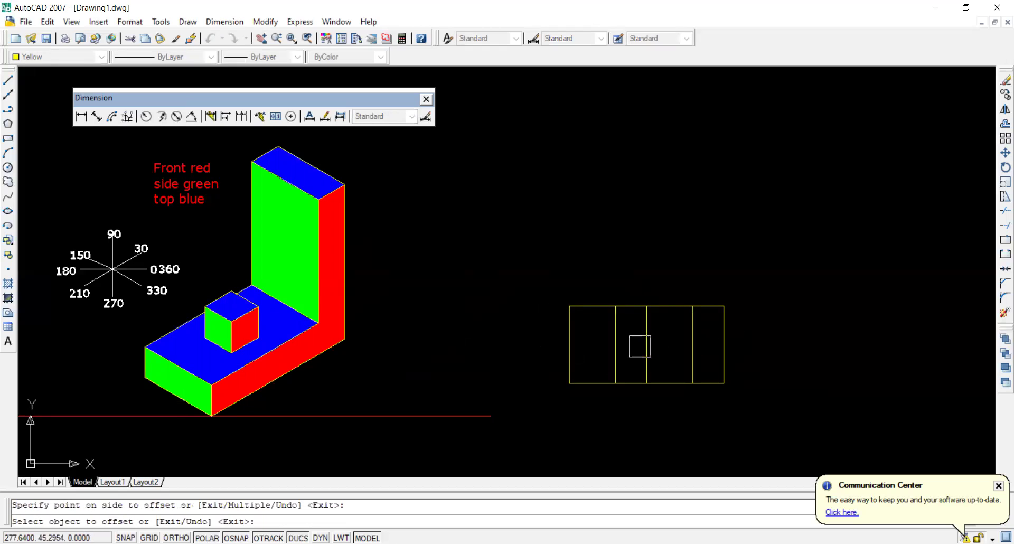
pyautogui.press('Escape')
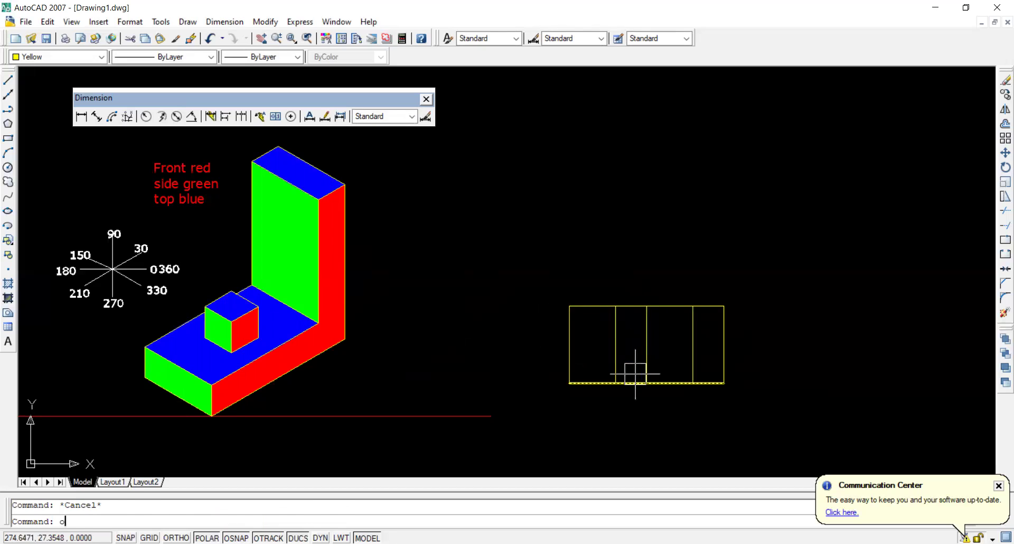
# Step: Offset the rectangle's top and bottom edges 15 units inward
pyautogui.write('o')
pyautogui.press('Return')
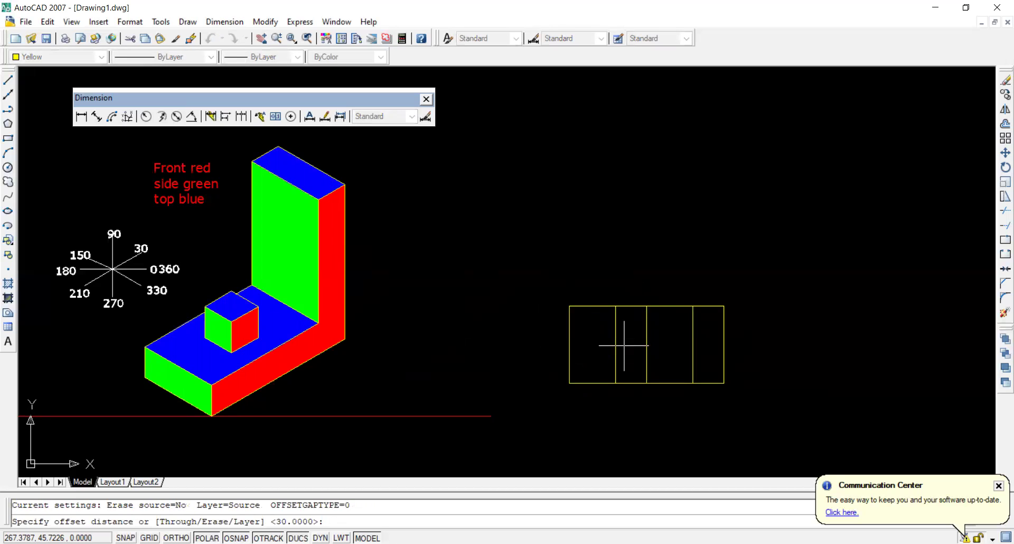
pyautogui.write('5')
pyautogui.press('Return')
pyautogui.click(627, 383)
pyautogui.click(624, 333)
pyautogui.press('Escape')
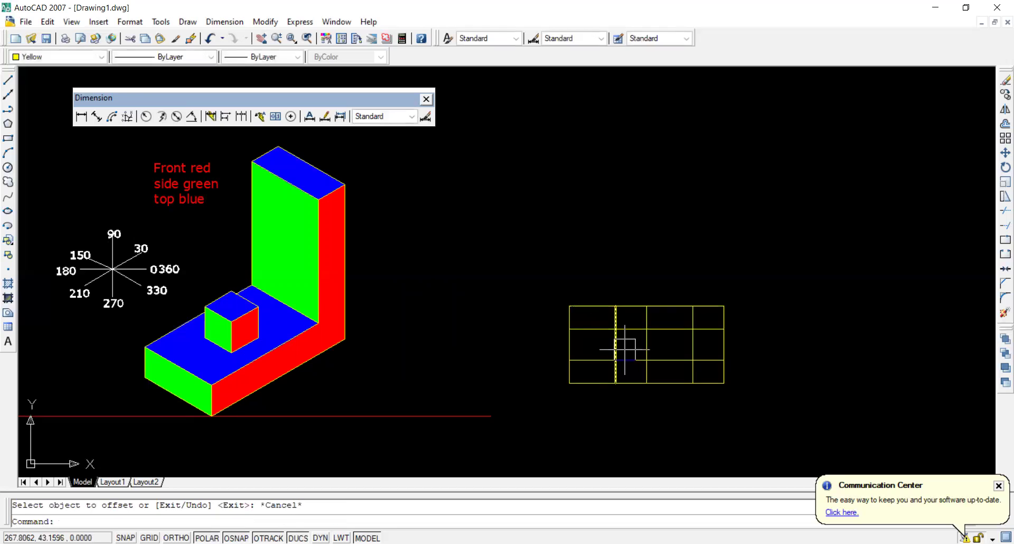
# Step: Fillet the upper offset line with the two middle vertical lines to form the small square's top corners
pyautogui.scroll(3, 628, 336)
pyautogui.write('f')
pyautogui.press('Return')
pyautogui.click(628, 322)
pyautogui.click(605, 353)
pyautogui.press('Return')
pyautogui.click(636, 323)
pyautogui.click(661, 338)
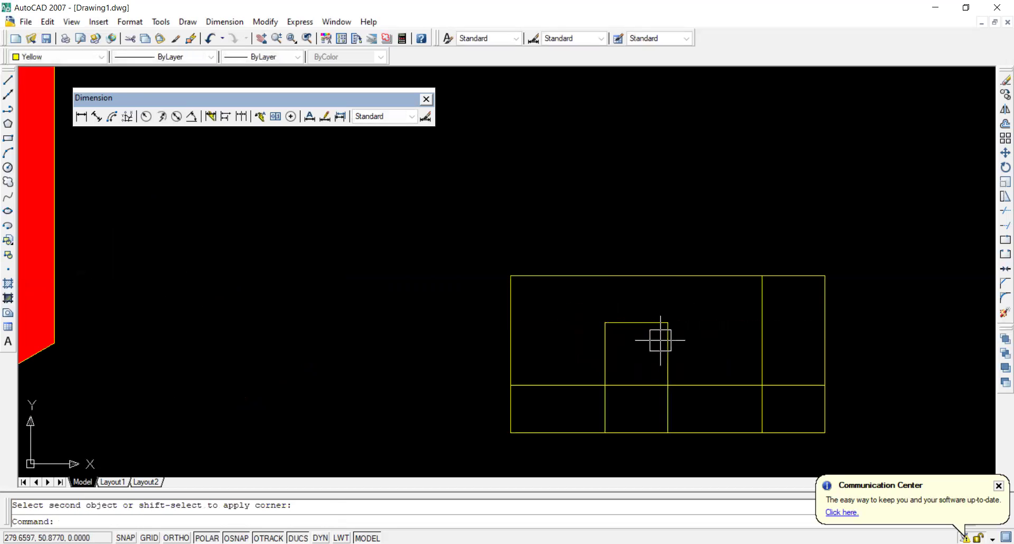
# Step: Fillet the lower offset line with the two middle vertical lines to close the small square's bottom corners
pyautogui.click(664, 359)
pyautogui.click(651, 384)
pyautogui.press('Return')
pyautogui.click(651, 382)
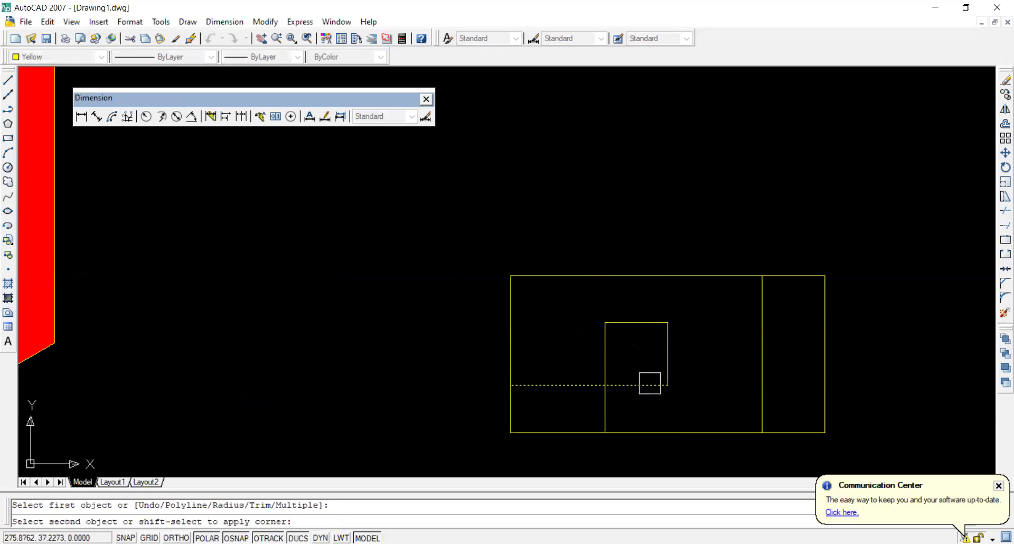
pyautogui.click(603, 352)
pyautogui.press('Return')
pyautogui.scroll(-2, 577, 274)
pyautogui.press('Escape')
pyautogui.press('Escape')
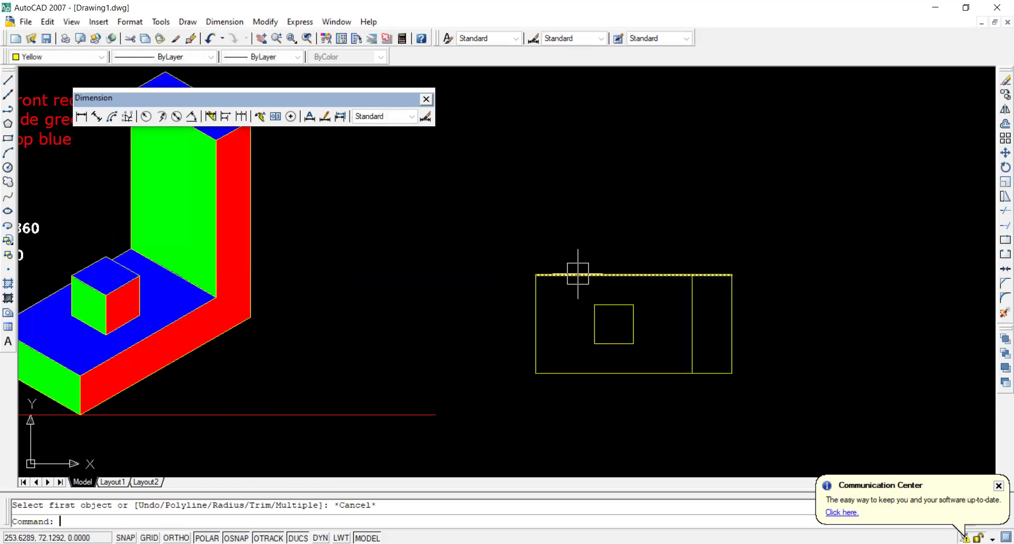
pyautogui.scroll(2, 602, 279)
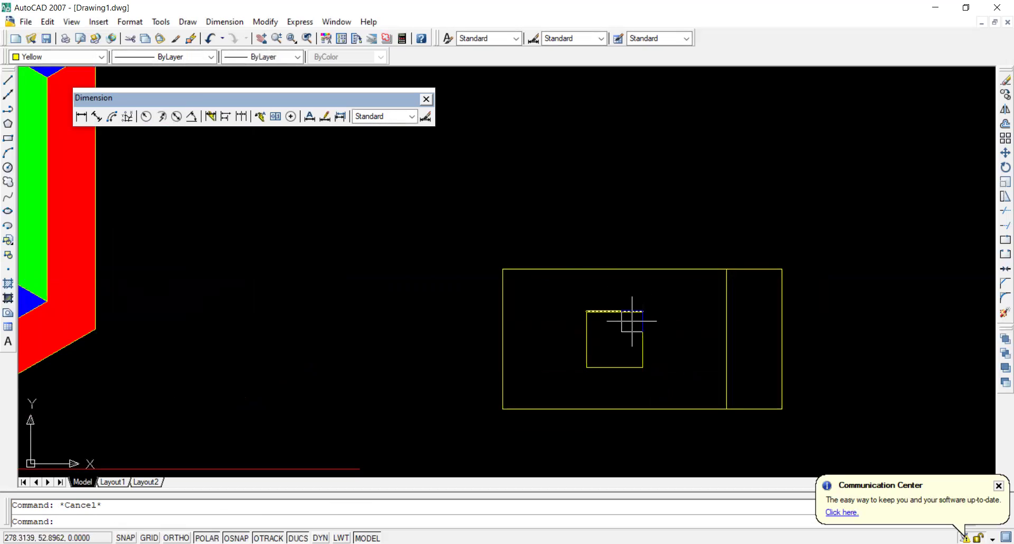
pyautogui.scroll(-2, 715, 295)
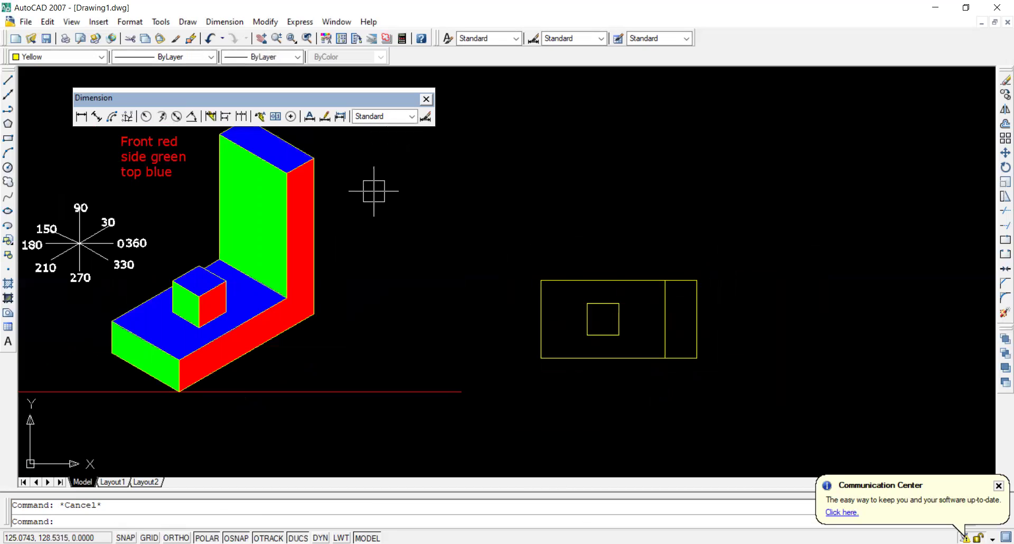
# Step: Draw a horizontal line above the rectangle, extending slightly past both of its ends
pyautogui.scroll(-3, 449, 455)
pyautogui.scroll(3, 512, 347)
pyautogui.click(555, 345)
pyautogui.press('Escape')
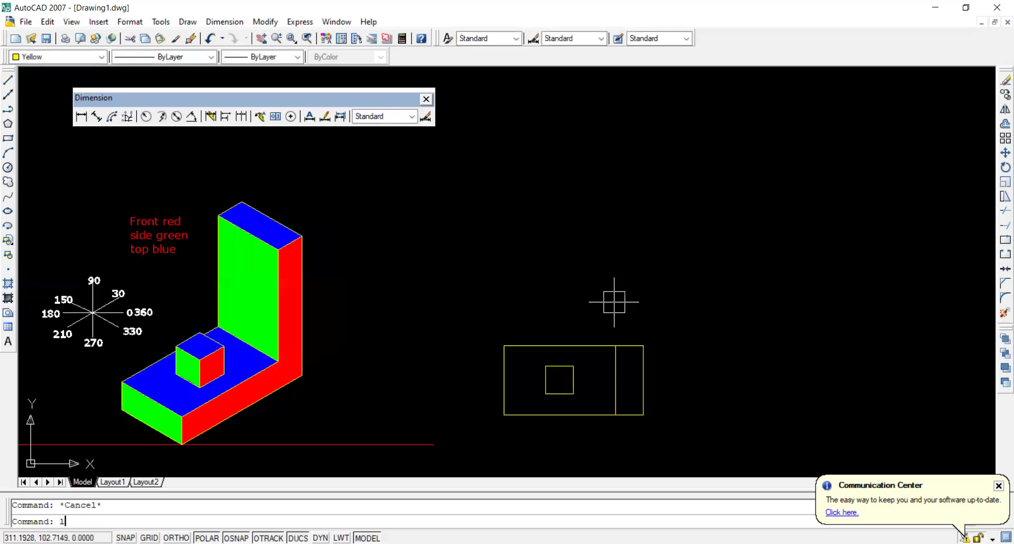
pyautogui.write('l')
pyautogui.press('Return')
pyautogui.click(492, 316)
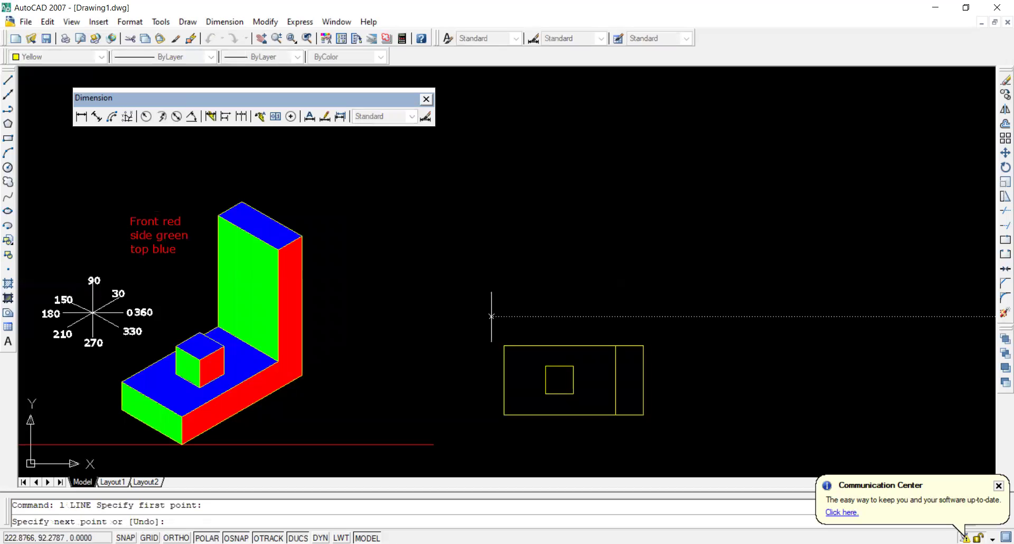
pyautogui.click(709, 317)
pyautogui.press('Return')
pyautogui.press('Return')
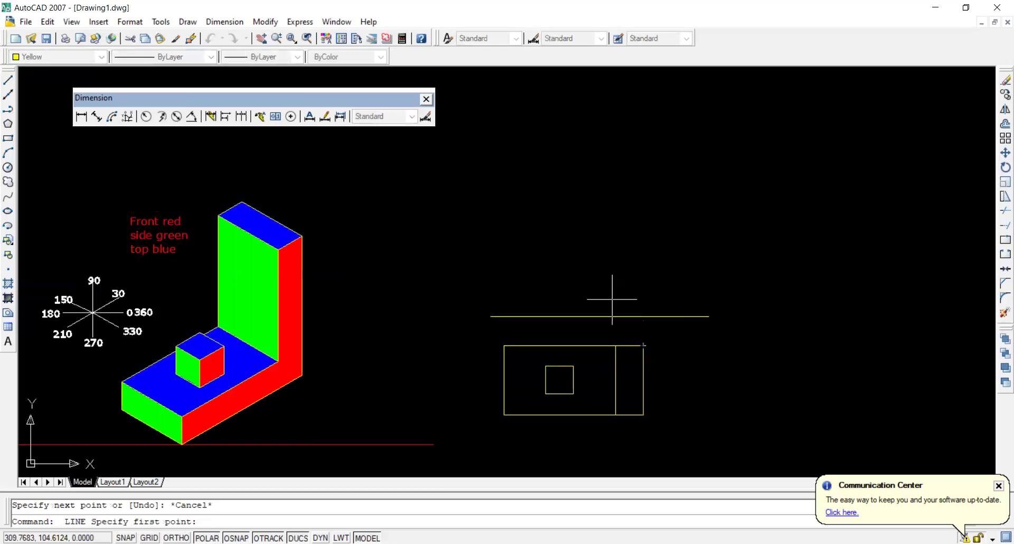
pyautogui.press('Escape')
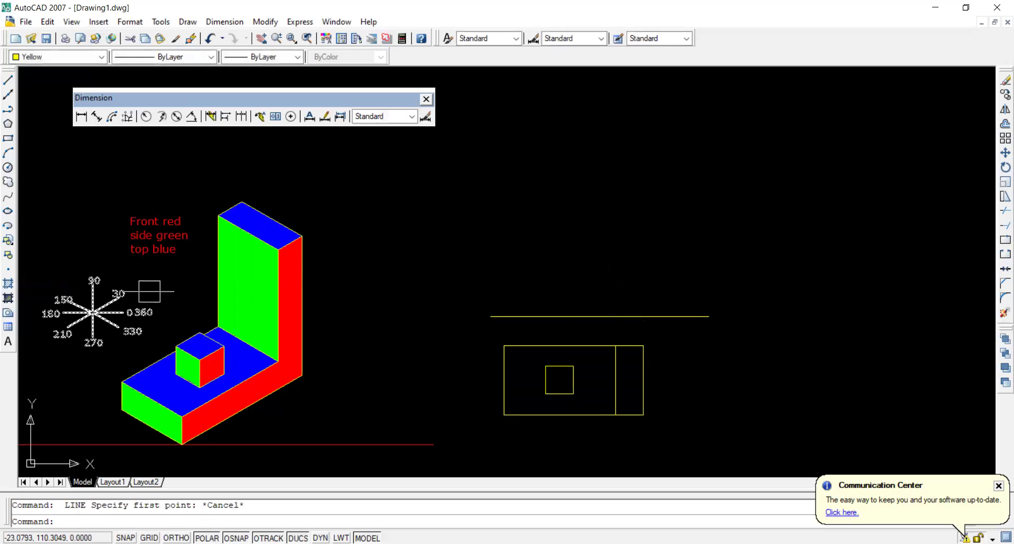
# Step: Change the colour of the whole top view, including the rectangle, divider and small square, to blue
pyautogui.click(667, 338)
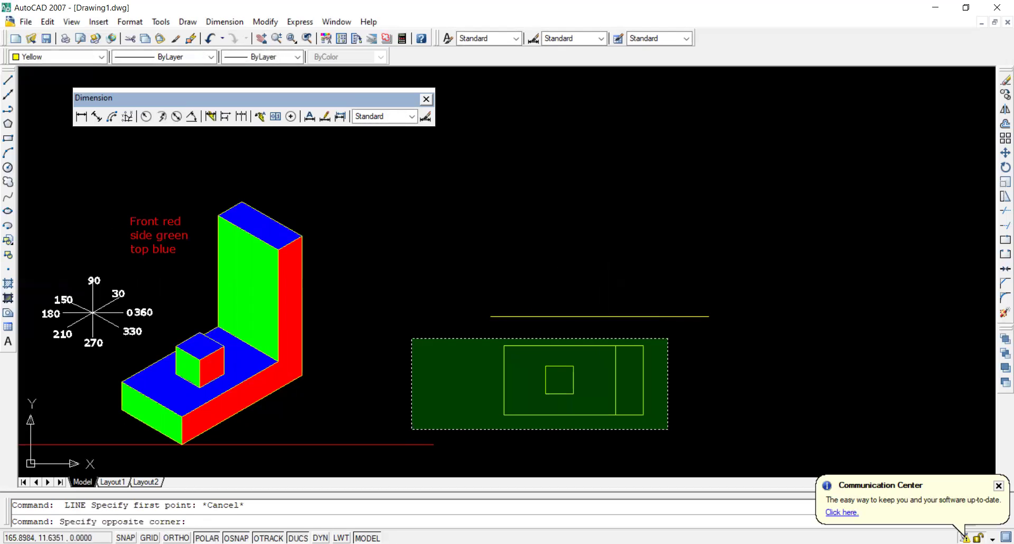
pyautogui.click(405, 438)
pyautogui.click(48, 54)
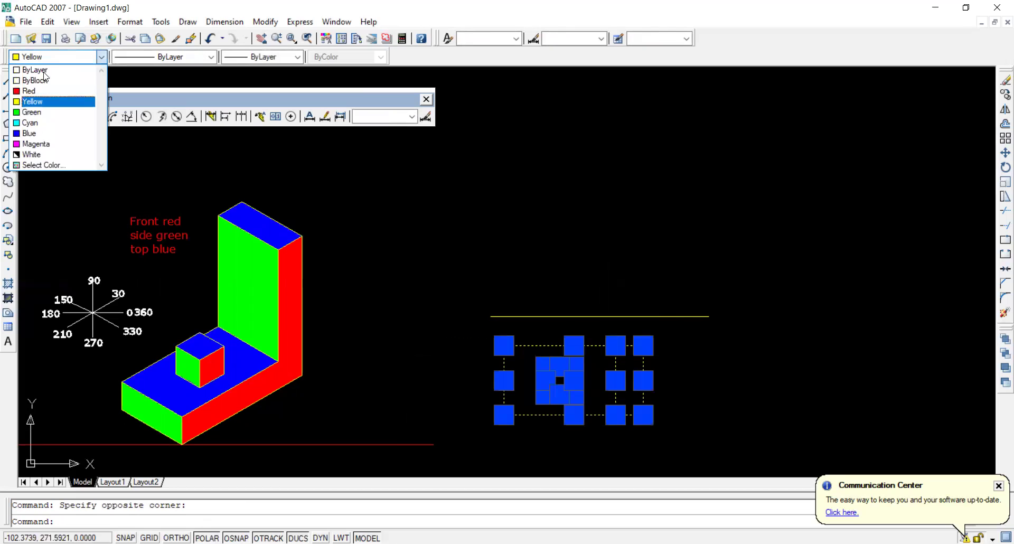
pyautogui.click(41, 133)
pyautogui.press('Escape')
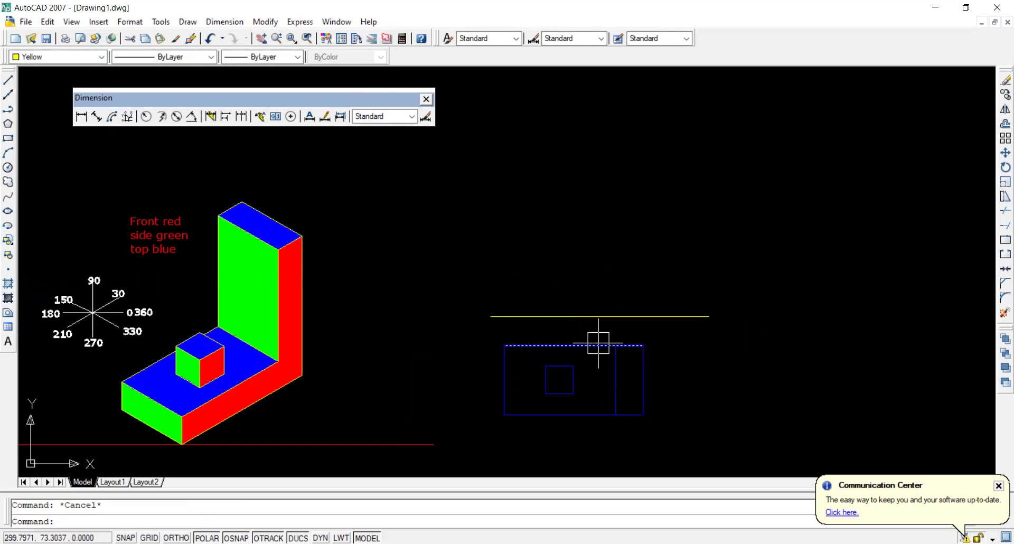
# Step: Set the current colour to red and draw a vertical projection line up from the rectangle's top-right corner, past the horizontal line
pyautogui.click(47, 57)
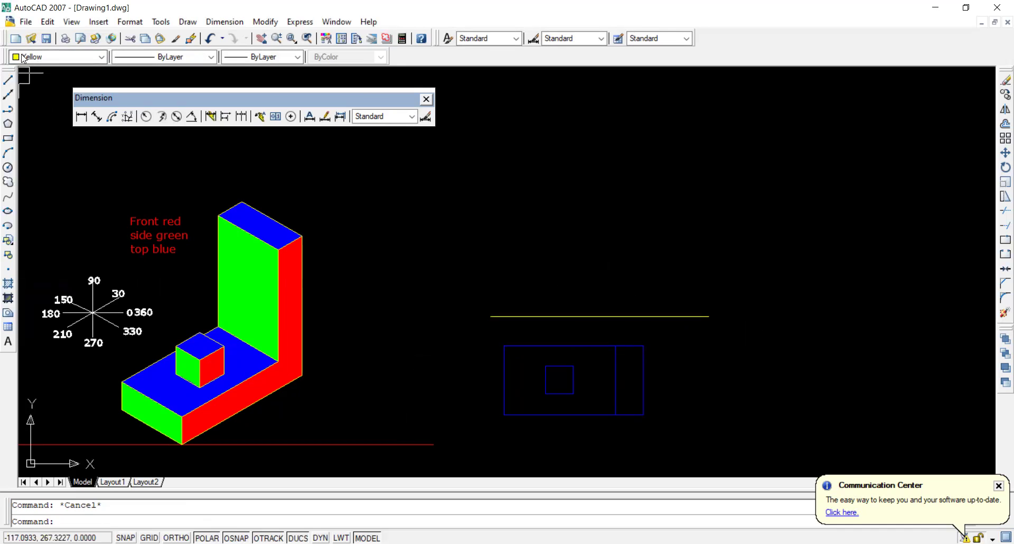
pyautogui.click(40, 92)
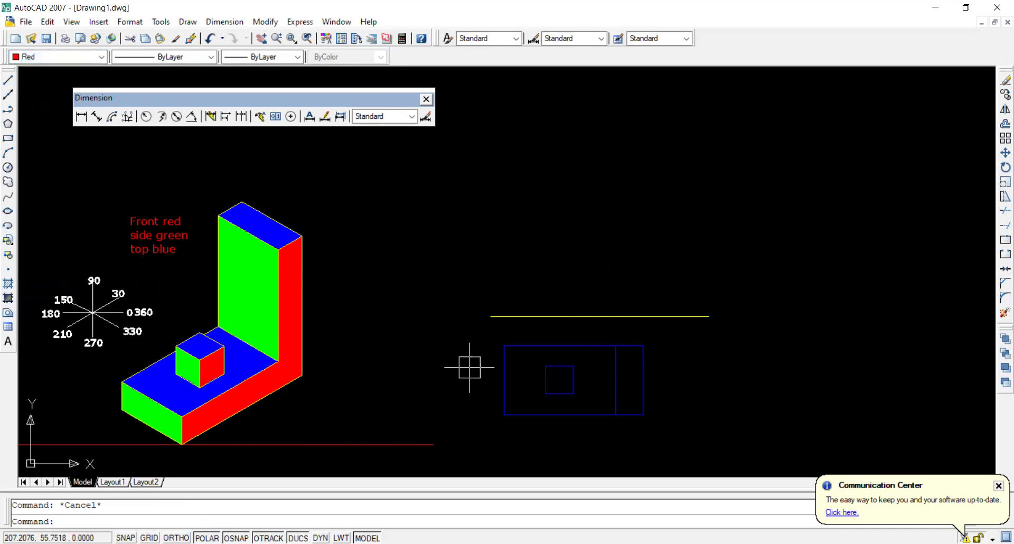
pyautogui.write('l')
pyautogui.press('Return')
pyautogui.click(645, 340)
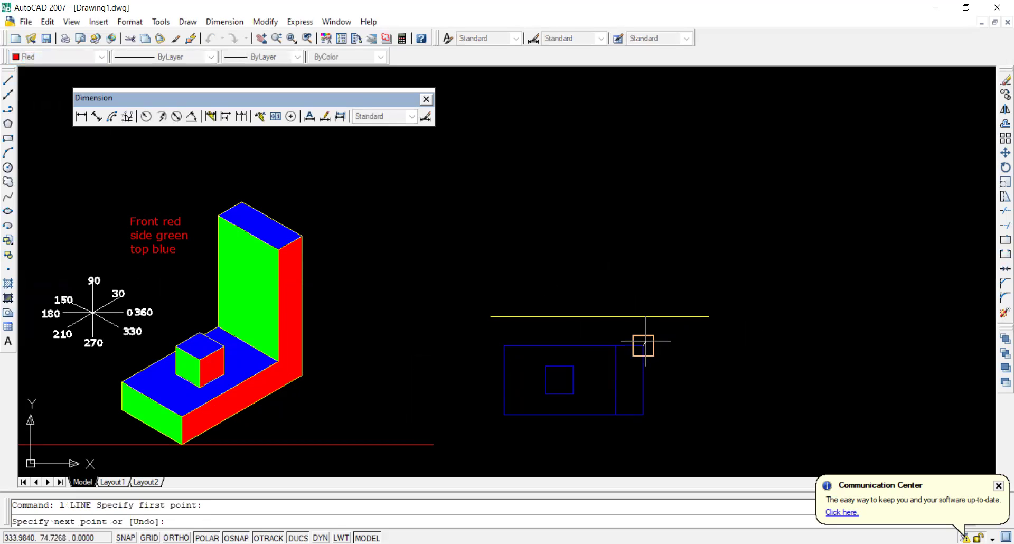
pyautogui.click(644, 152)
pyautogui.press('Return')
# Step: Draw vertical projection lines up from the rectangle's top-left corner and from the top end of its inner divider
pyautogui.press('Return')
pyautogui.click(504, 346)
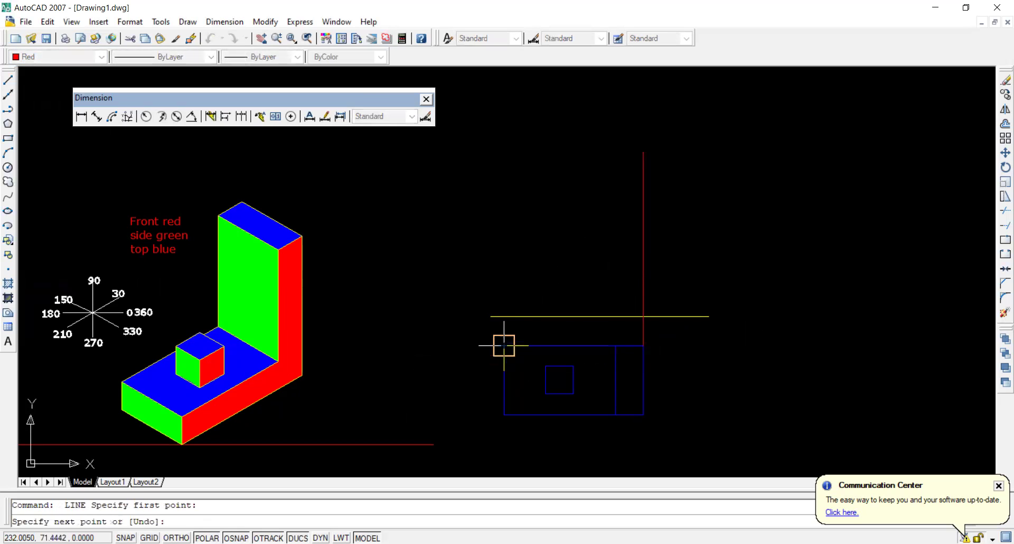
pyautogui.click(504, 161)
pyautogui.press('Return')
pyautogui.press('Return')
pyautogui.click(616, 346)
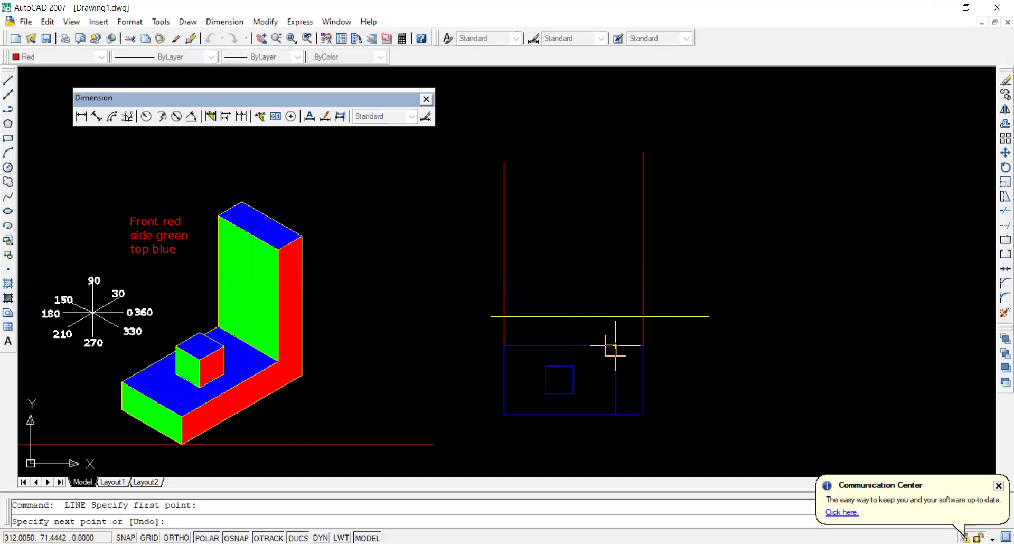
pyautogui.click(615, 142)
pyautogui.press('Return')
# Step: Try a vertical projection line up from the small square's top-right corner and erase it
pyautogui.press('Return')
pyautogui.click(574, 366)
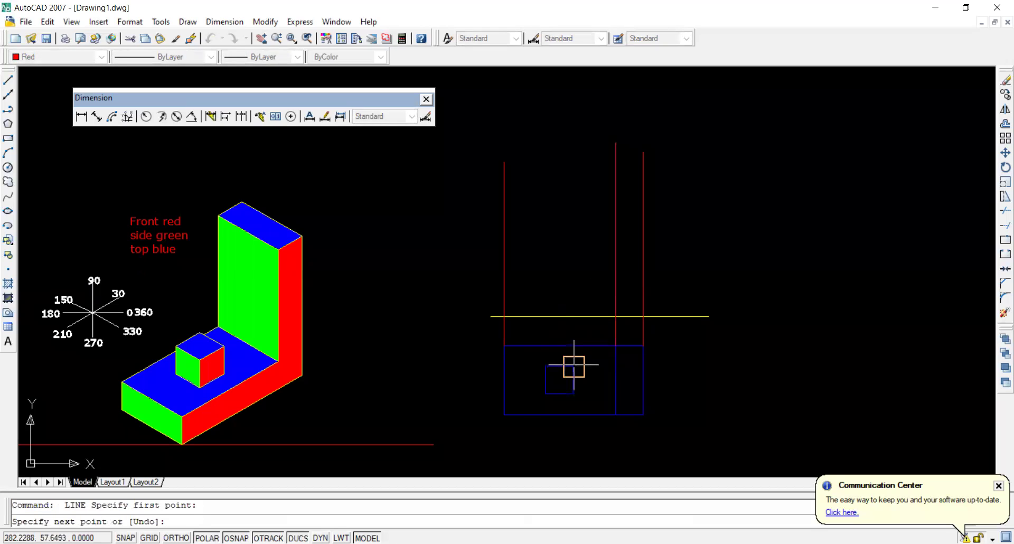
pyautogui.click(573, 217)
pyautogui.press('Return')
pyautogui.press('Return')
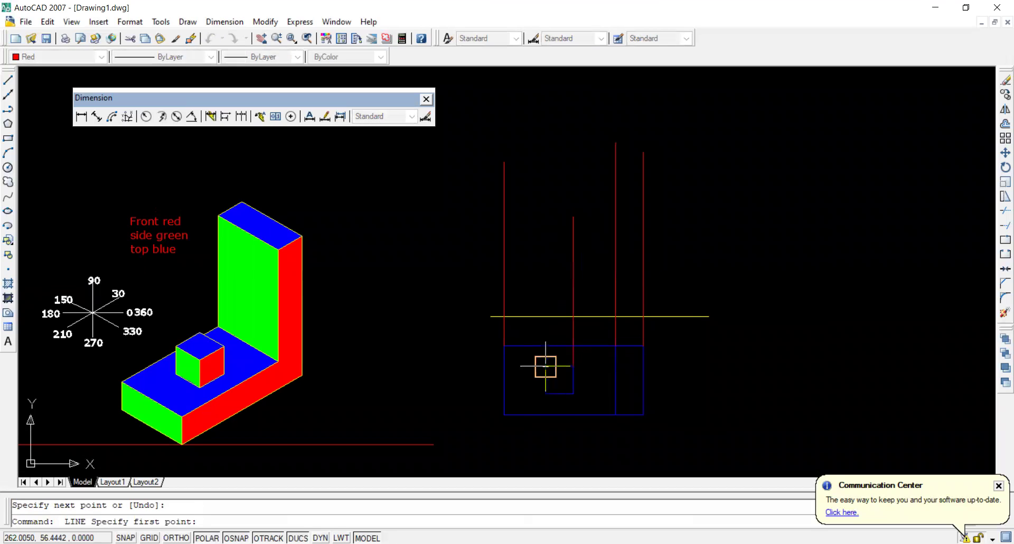
pyautogui.press('Escape')
pyautogui.click(573, 267)
pyautogui.write('e')
pyautogui.press('Return')
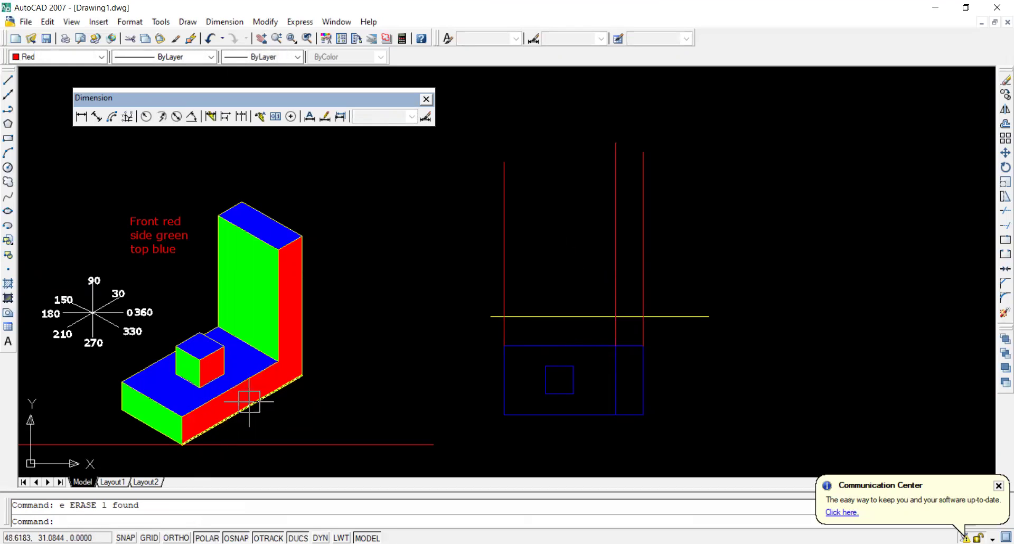
# Step: Offset the horizontal line above the top view 20 units upward
pyautogui.write('o')
pyautogui.press('Return')
pyautogui.write('2')
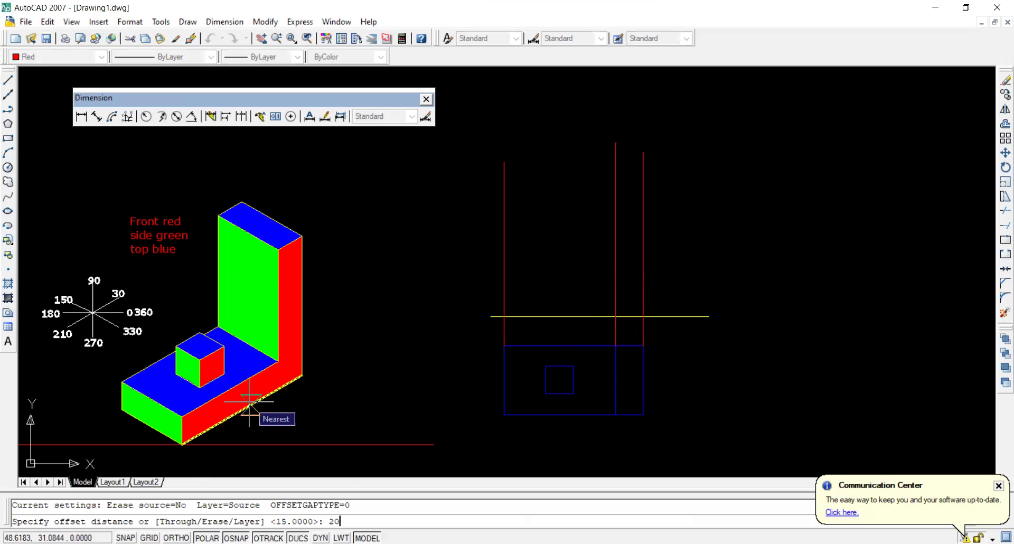
pyautogui.write('0')
pyautogui.press('Return')
pyautogui.click(544, 316)
pyautogui.click(549, 277)
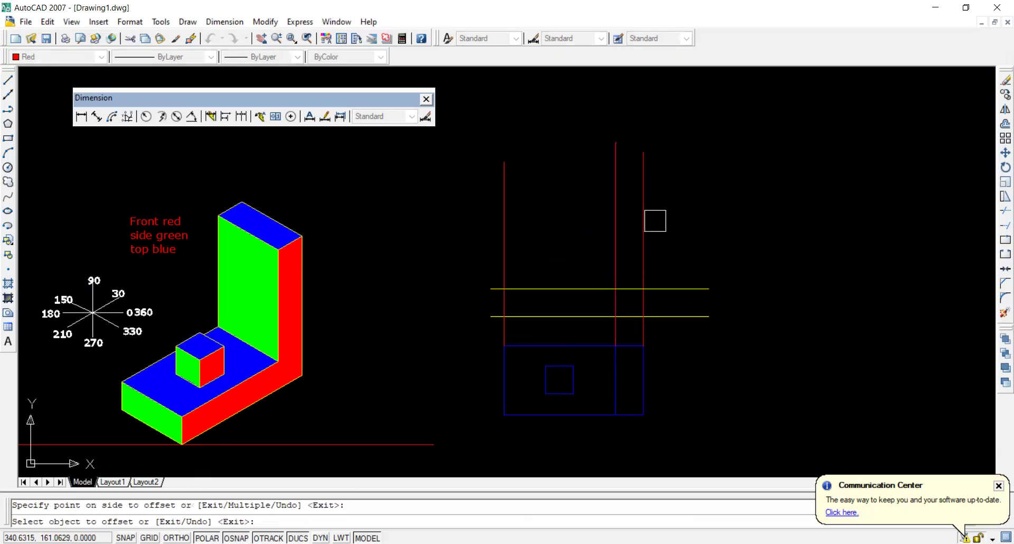
pyautogui.press('Return')
# Step: Fillet the horizontal and vertical lines into sharp corners to form the front view's L-shaped base outline
pyautogui.write('f')
pyautogui.press('Return')
pyautogui.click(614, 272)
pyautogui.click(531, 289)
pyautogui.press('Return')
pyautogui.click(531, 288)
pyautogui.scroll(3, 501, 283)
pyautogui.click(505, 302)
pyautogui.press('Return')
pyautogui.click(505, 302)
pyautogui.click(531, 332)
pyautogui.press('Return')
pyautogui.click(739, 336)
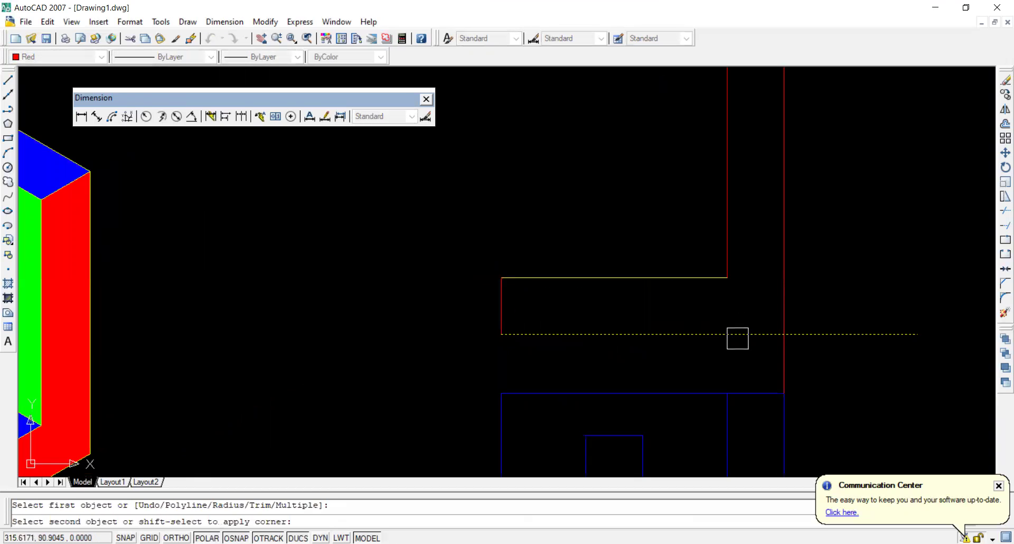
pyautogui.press('Escape')
pyautogui.scroll(-2, 702, 369)
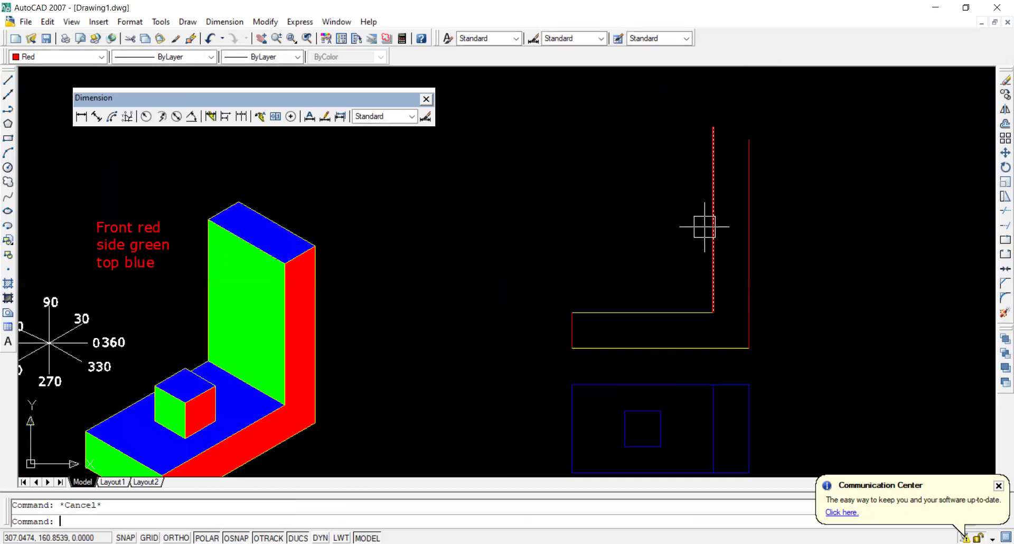
pyautogui.scroll(-2, 674, 339)
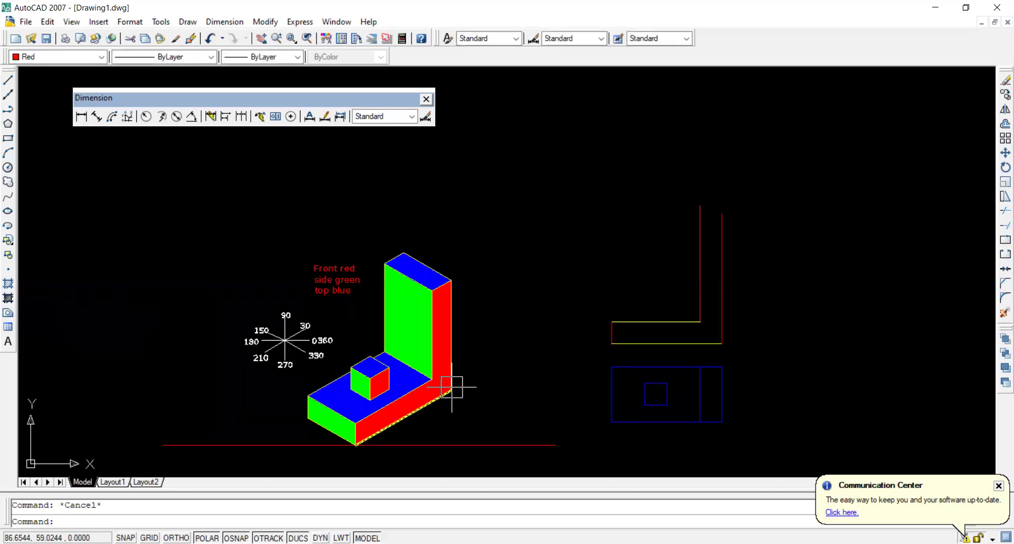
pyautogui.scroll(3, 893, 253)
pyautogui.scroll(-2, 525, 425)
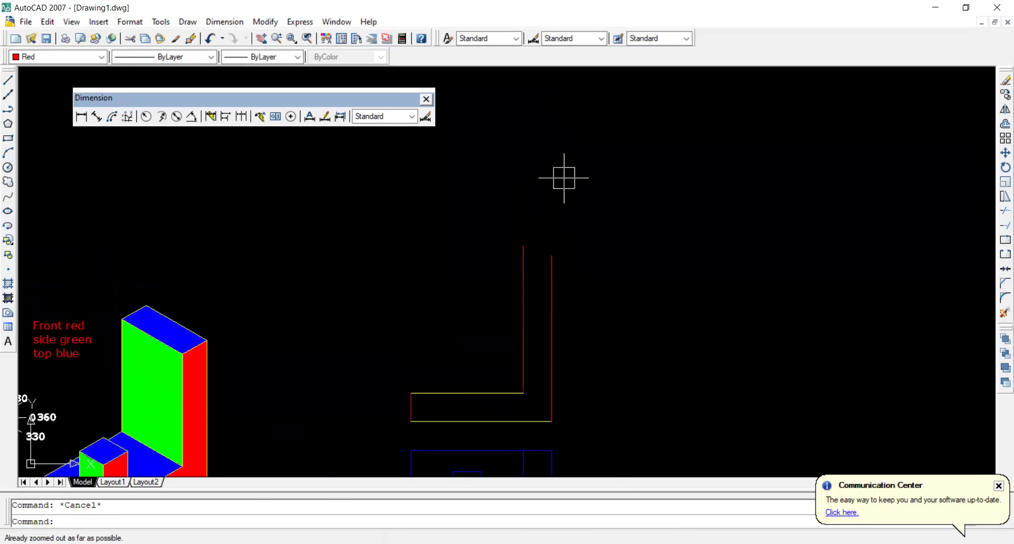
pyautogui.moveTo(480, 229); pyautogui.dragTo(549, 106, button='middle')
pyautogui.scroll(2, 555, 148)
pyautogui.scroll(-2, 556, 148)
pyautogui.scroll(2, 564, 170)
pyautogui.scroll(-2, 565, 171)
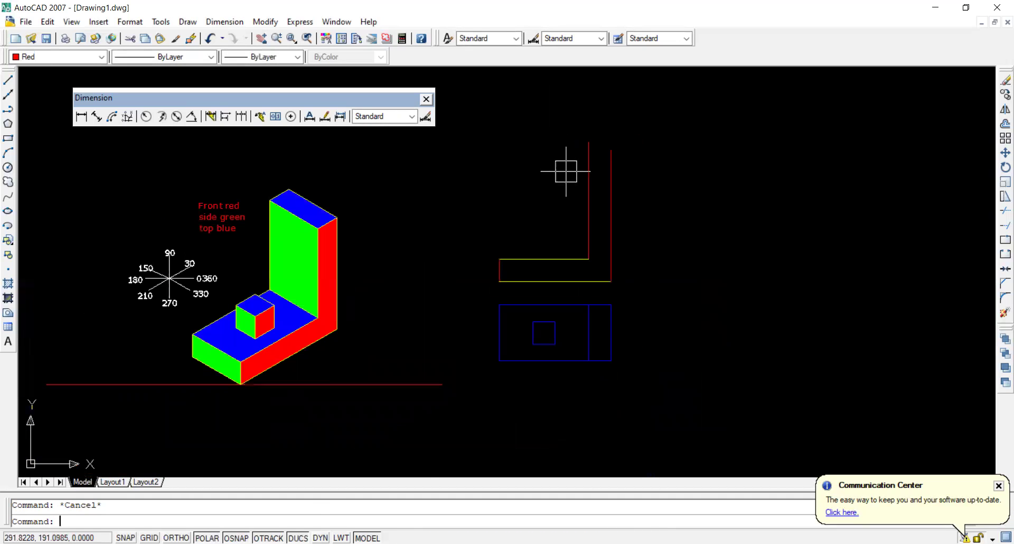
# Step: Offset the front view's bottom line 100 units upward
pyautogui.write('o')
pyautogui.press('Return')
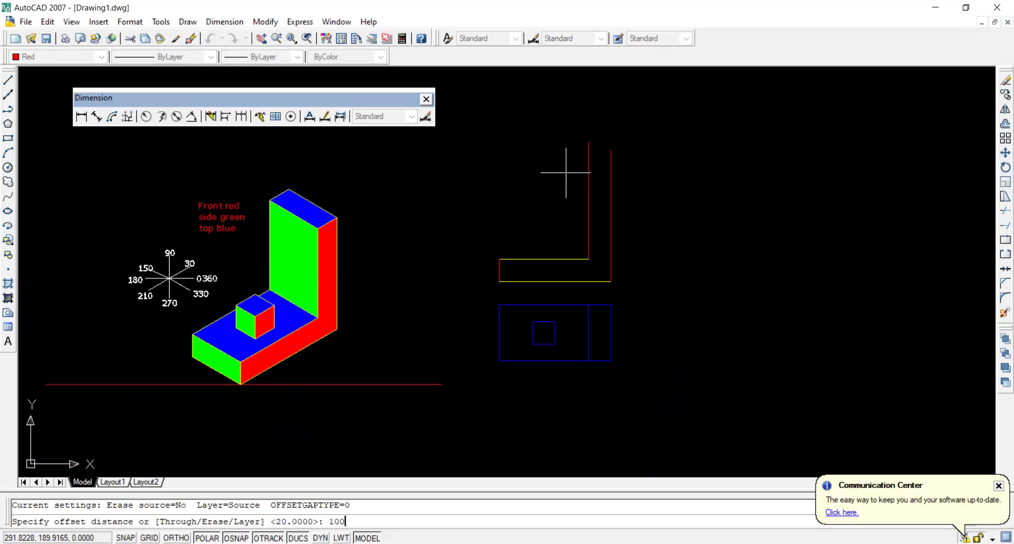
pyautogui.write('100')
pyautogui.press('Return')
pyautogui.click(566, 281)
pyautogui.click(565, 215)
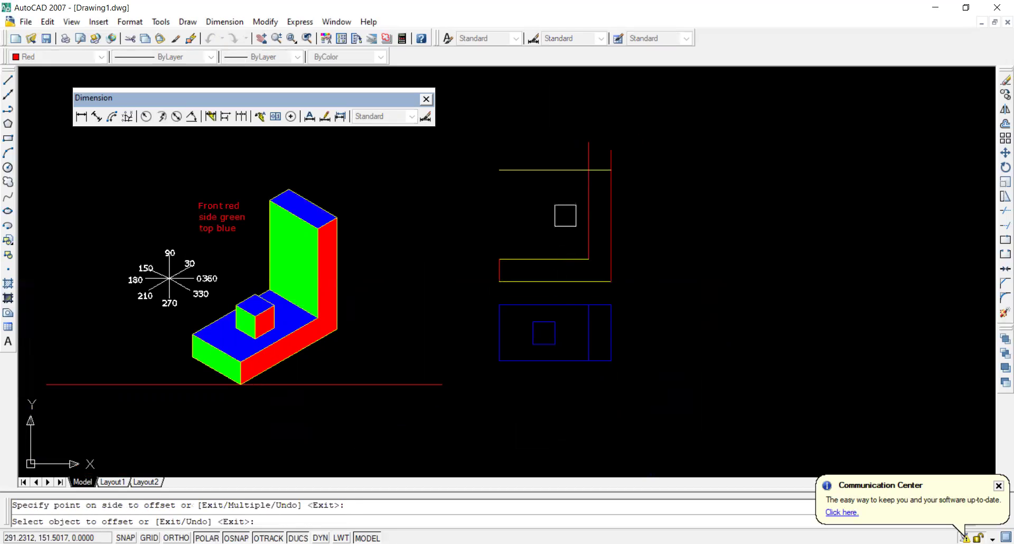
pyautogui.press('Escape')
# Step: Trim the vertical lines above the new top line and its excess left of the upright to close the L profile
pyautogui.write('tr')
pyautogui.press('Return')
pyautogui.press('Return')
pyautogui.click(613, 153)
pyautogui.click(590, 152)
pyautogui.click(539, 170)
pyautogui.press('Escape')
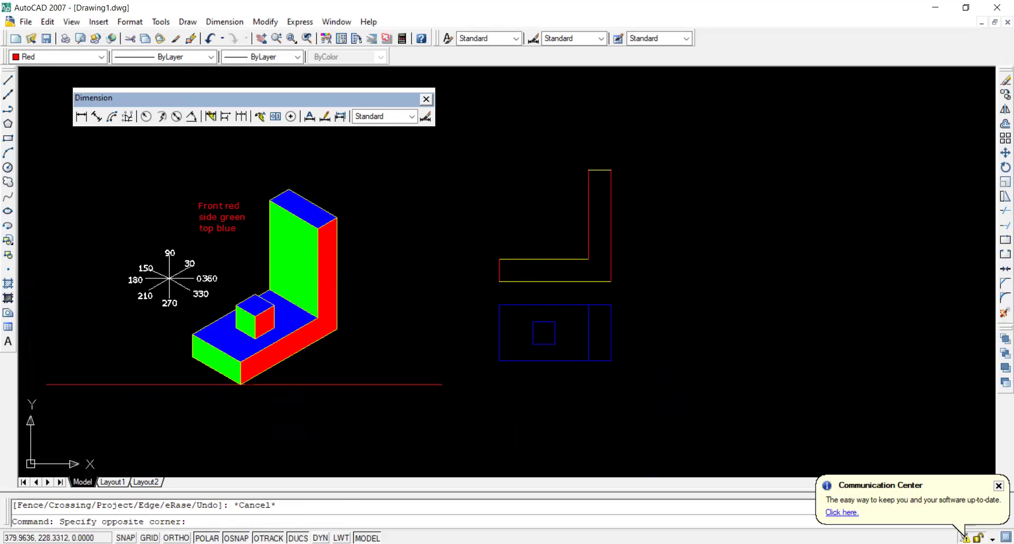
# Step: Select the whole L-shaped front view outline and change its colour to Red
pyautogui.click(664, 128)
pyautogui.click(481, 290)
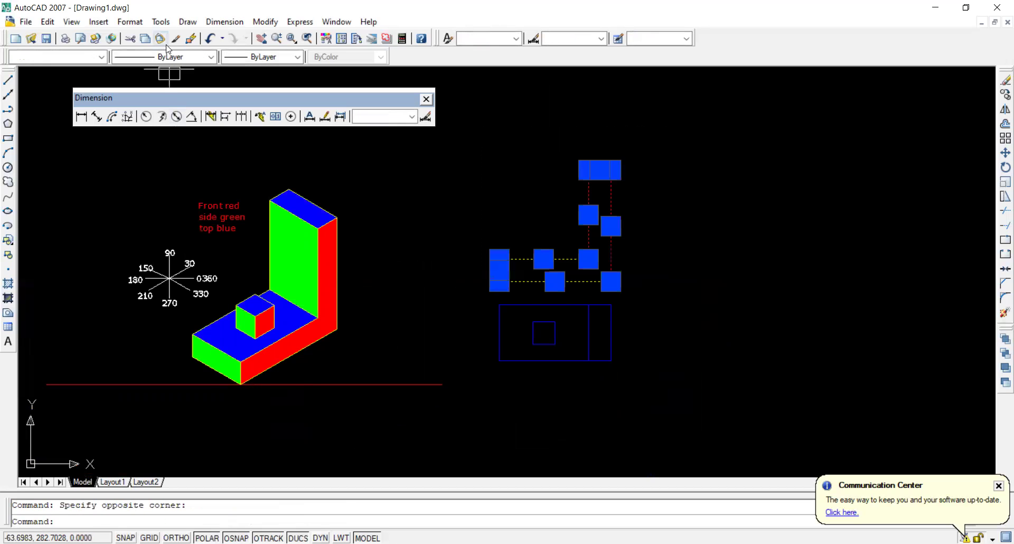
pyautogui.click(69, 56)
pyautogui.click(62, 92)
pyautogui.press('Escape')
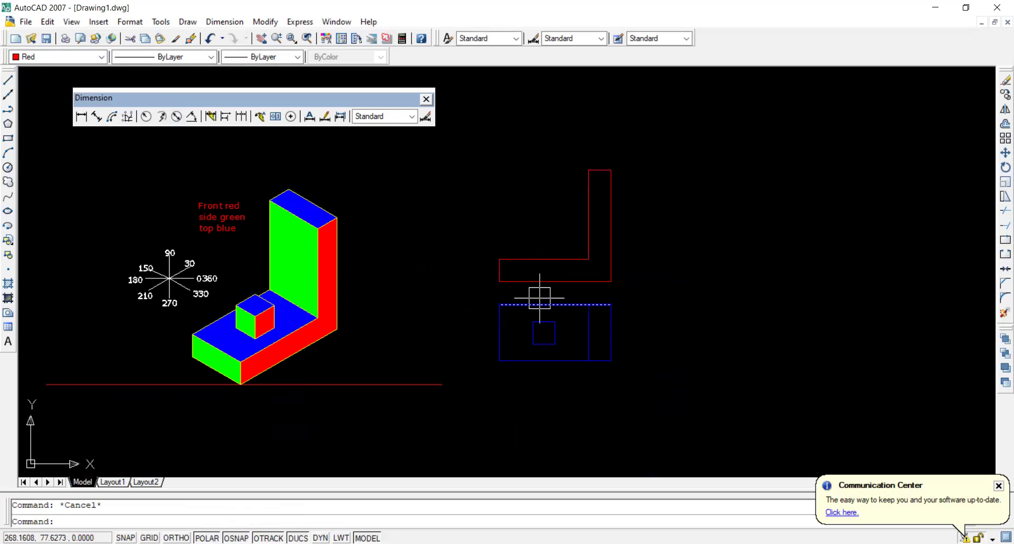
# Step: Draw two vertical projection lines from the small square's upper corners in the top view up past the front view's base
pyautogui.write('l')
pyautogui.press('Return')
pyautogui.click(554, 322)
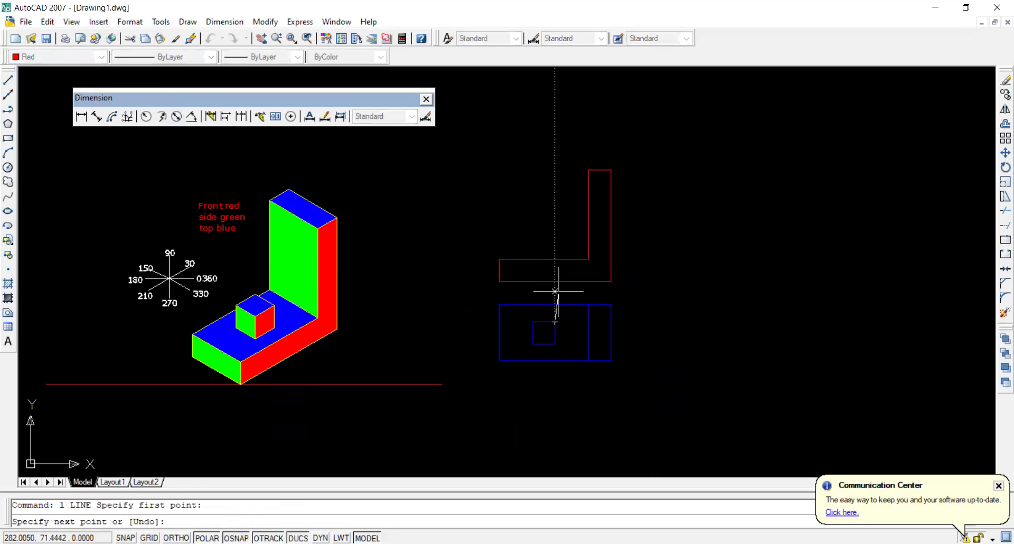
pyautogui.click(554, 184)
pyautogui.press('Return')
pyautogui.press('Return')
pyautogui.click(532, 322)
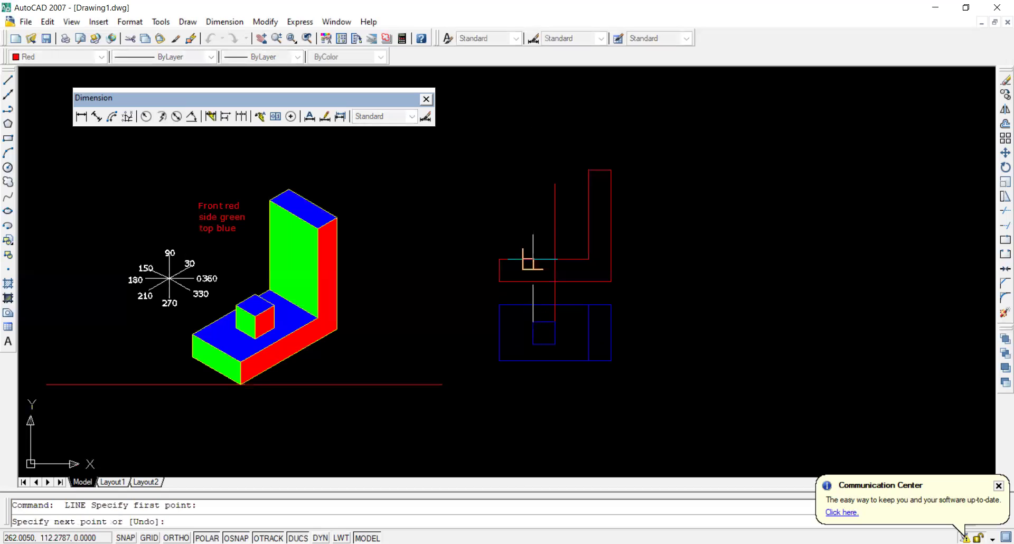
pyautogui.click(533, 212)
pyautogui.press('Escape')
pyautogui.press('Escape')
# Step: Offset the top edge of the front view's base 20 units upward
pyautogui.write('o')
pyautogui.press('Return')
pyautogui.write('20')
pyautogui.press('Return')
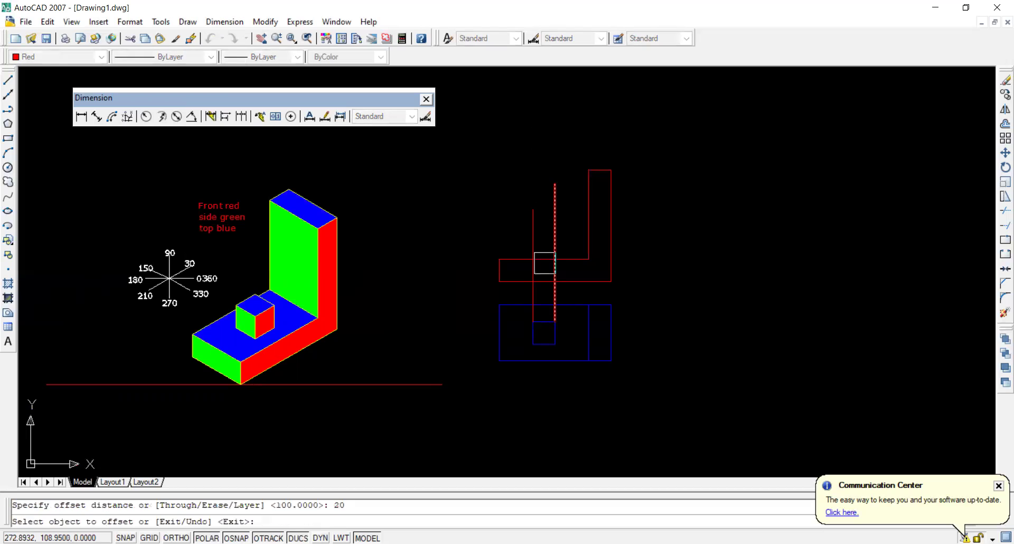
pyautogui.scroll(3, 520, 262)
pyautogui.click(515, 258)
pyautogui.click(523, 195)
pyautogui.press('Escape')
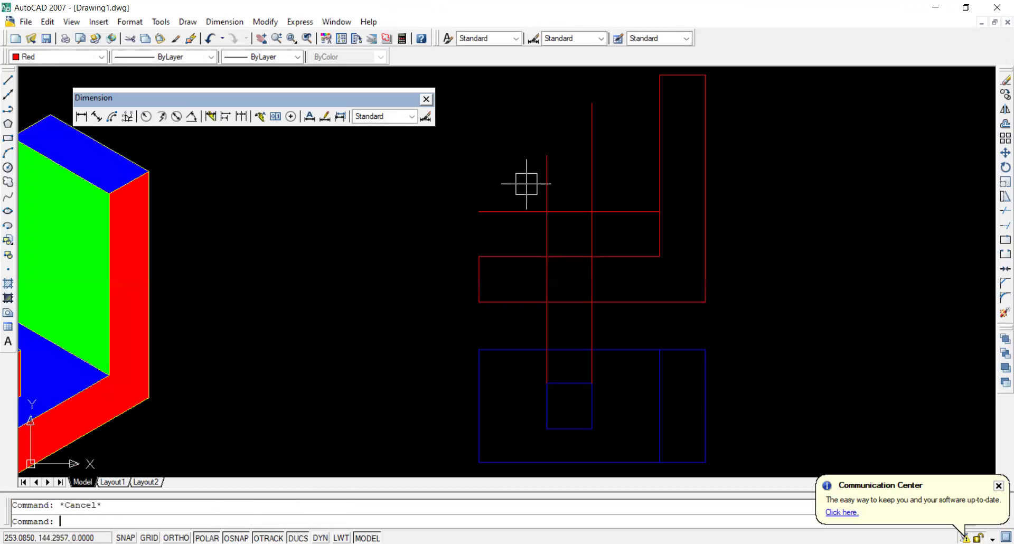
# Step: Fillet the offset line with both vertical projection lines into sharp corners to form the small block's top
pyautogui.write('f')
pyautogui.press('Return')
pyautogui.click(555, 201)
pyautogui.click(560, 214)
pyautogui.press('Return')
pyautogui.click(591, 221)
pyautogui.click(576, 214)
pyautogui.click(591, 223)
pyautogui.press('Escape')
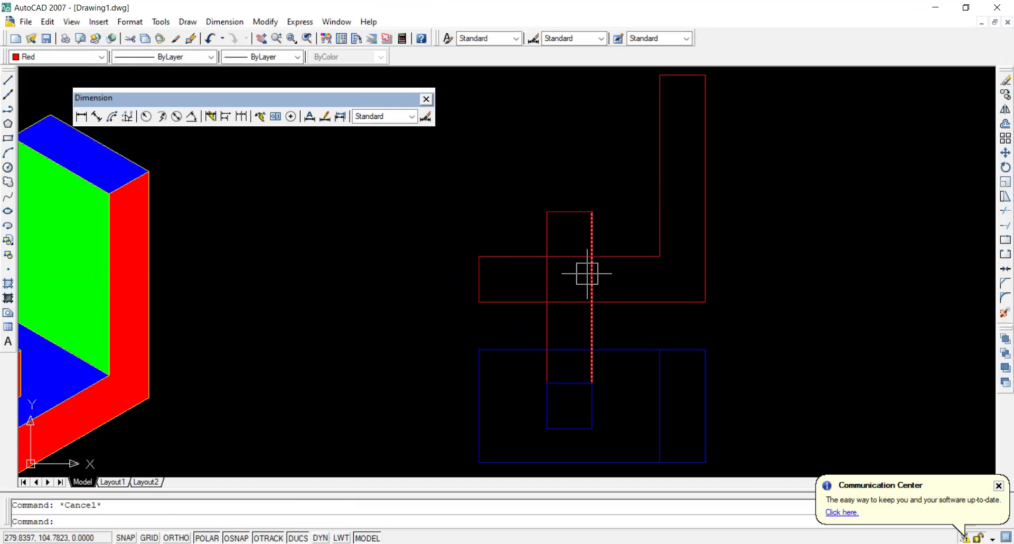
# Step: Shorten the small block's two vertical lines so their lower ends meet the base's top edge in the front view
pyautogui.click(590, 378)
pyautogui.click(592, 380)
pyautogui.click(592, 256)
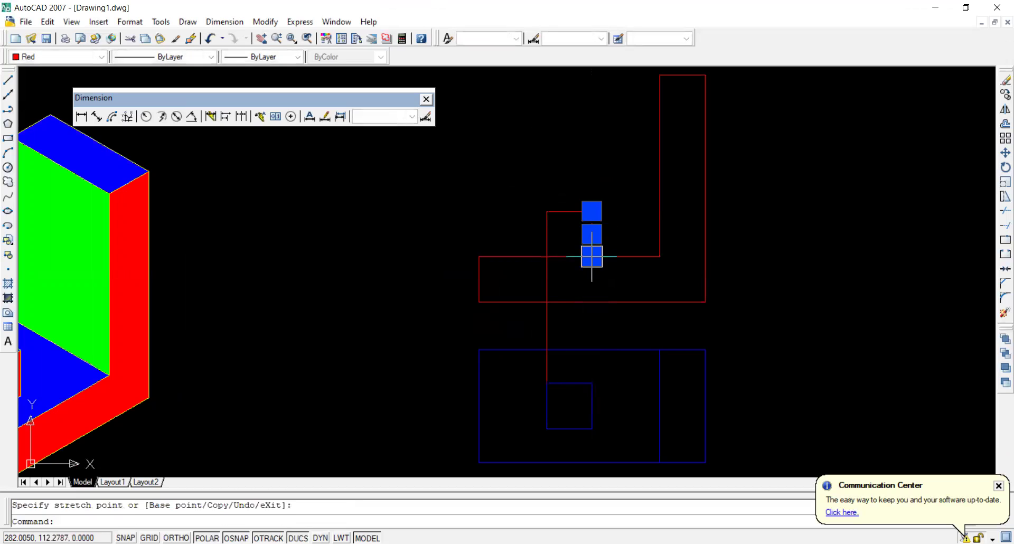
pyautogui.press('Escape')
pyautogui.click(546, 379)
pyautogui.click(547, 382)
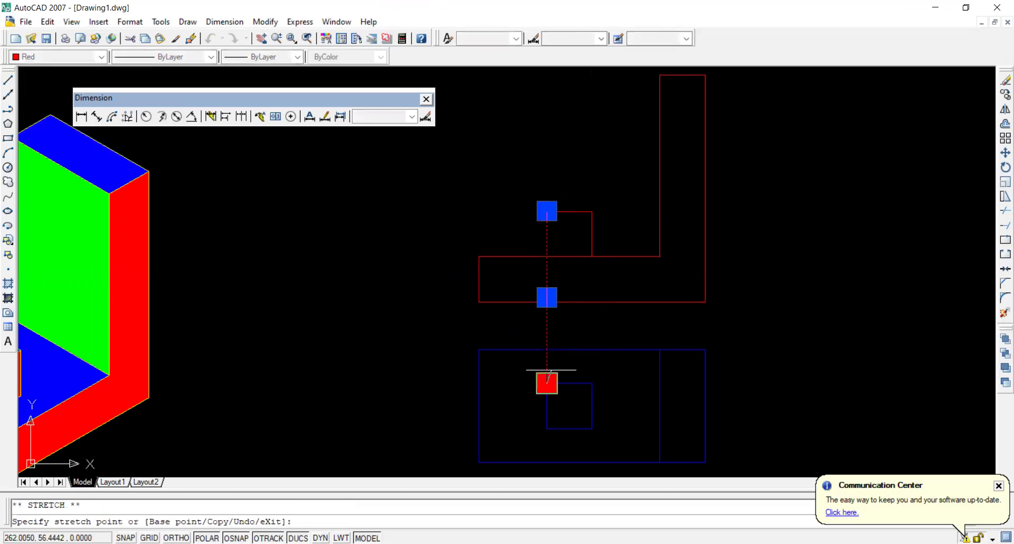
pyautogui.press('Escape')
pyautogui.scroll(-4, 549, 288)
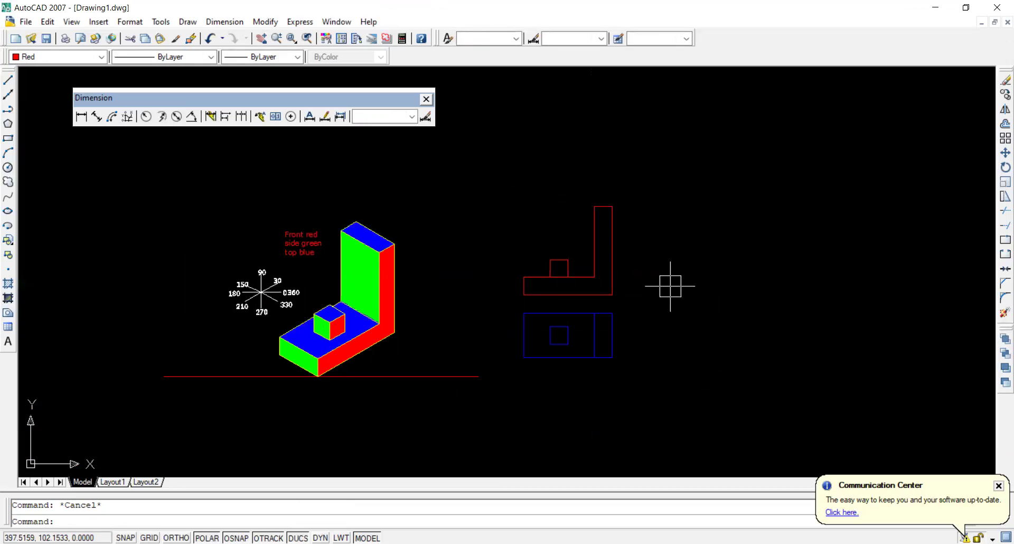
pyautogui.write('l')
pyautogui.press('Return')
pyautogui.click(612, 294)
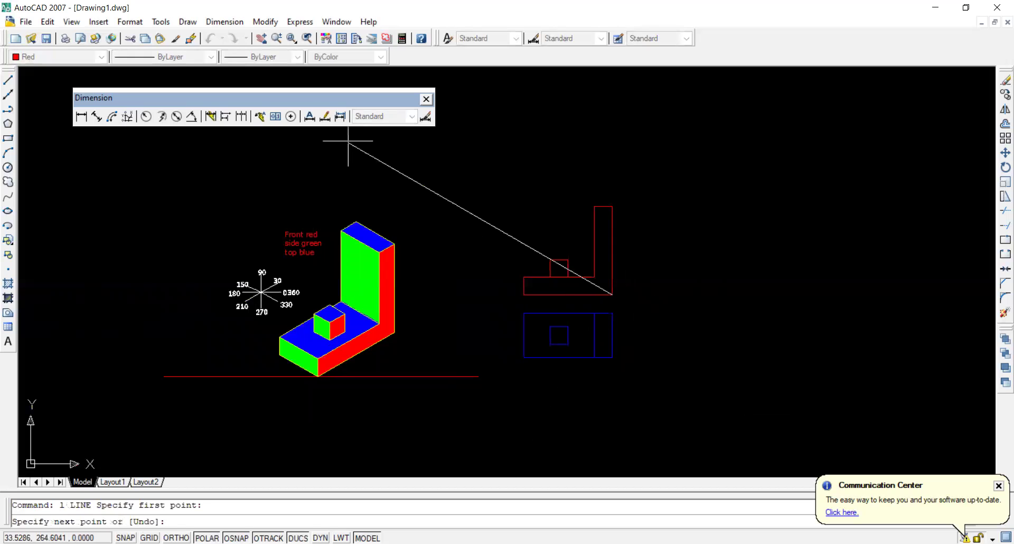
pyautogui.press('Escape')
pyautogui.scroll(6, 256, 294)
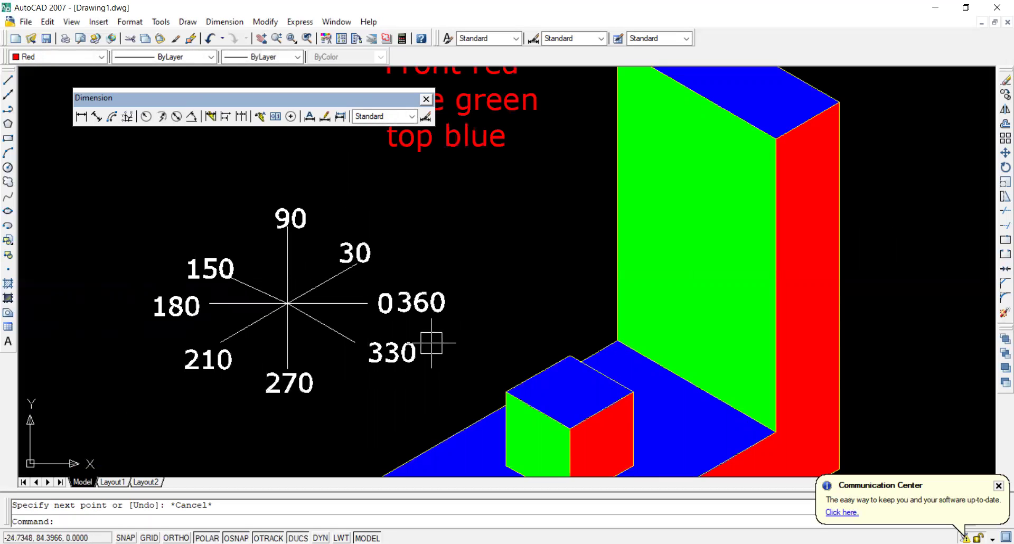
pyautogui.scroll(-3, 391, 259)
pyautogui.scroll(-2, 481, 460)
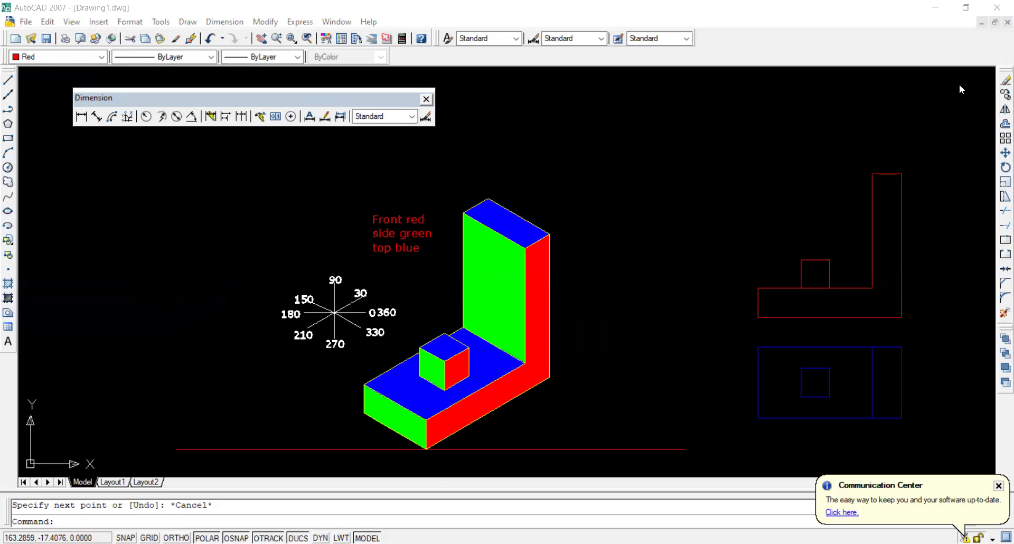
# Step: Draw a 200-unit mitre line at 315 degrees from the front view's lower-right corner
pyautogui.scroll(1, 696, 355)
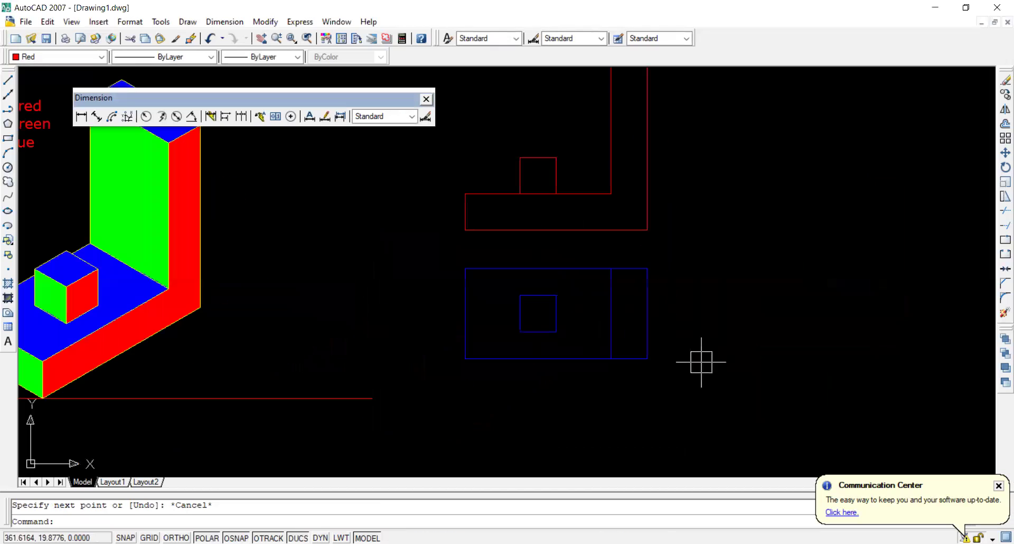
pyautogui.write('l')
pyautogui.press('Return')
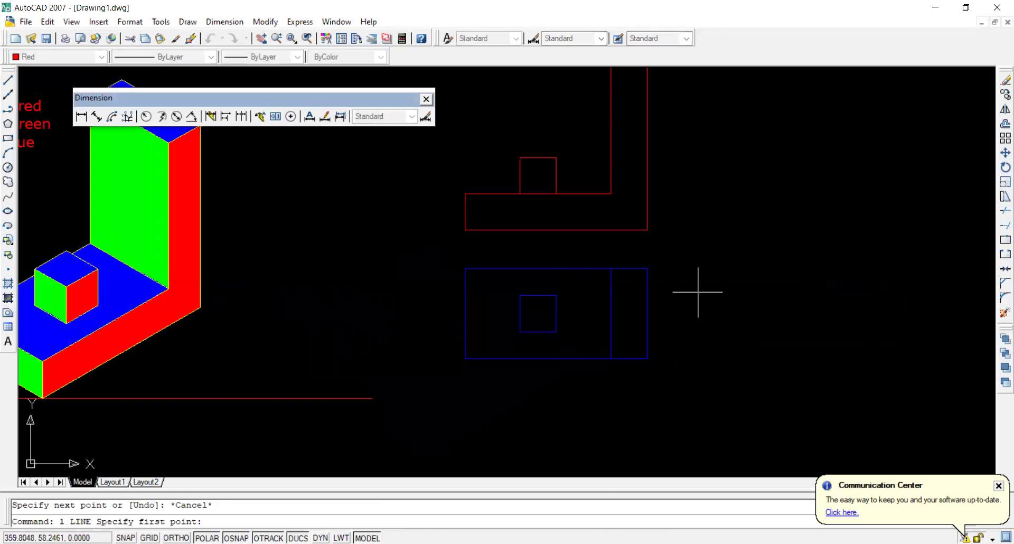
pyautogui.click(648, 229)
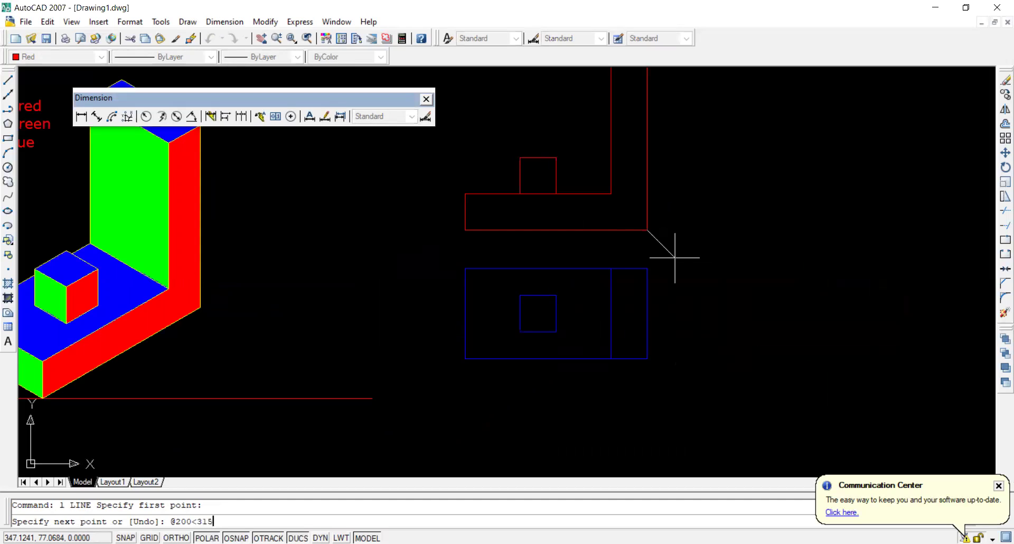
pyautogui.write('@200<315')
pyautogui.press('Return')
pyautogui.press('Escape')
pyautogui.scroll(-2, 674, 256)
pyautogui.scroll(1, 669, 216)
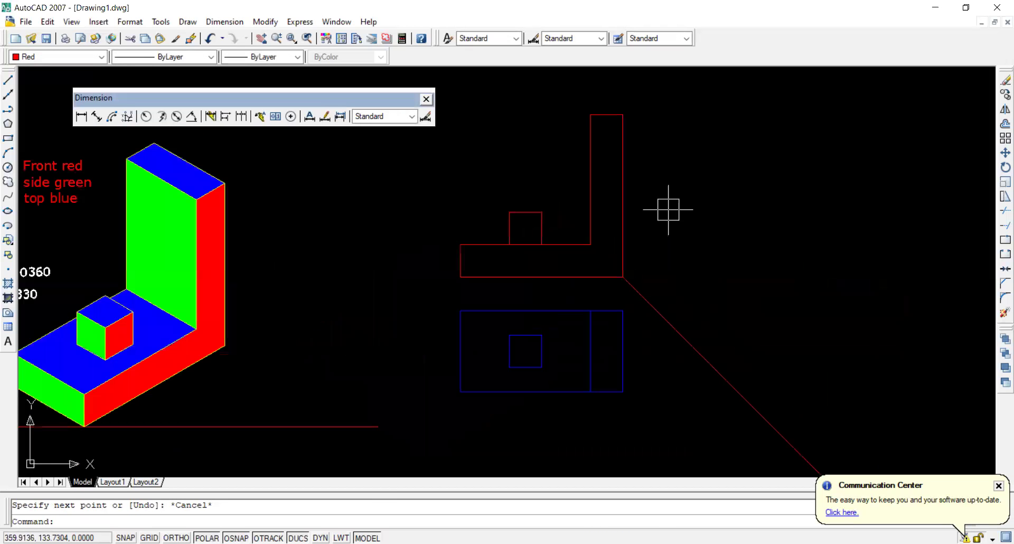
# Step: Set the current colour to Green and draw horizontal lines from the top view's two right corners across the diagonal line
pyautogui.scroll(-2, 654, 232)
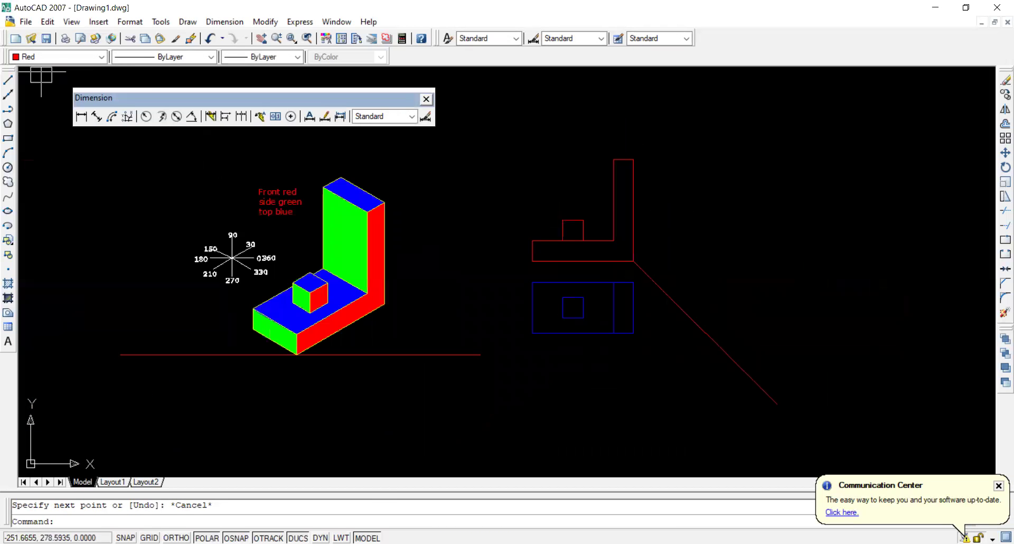
pyautogui.click(53, 62)
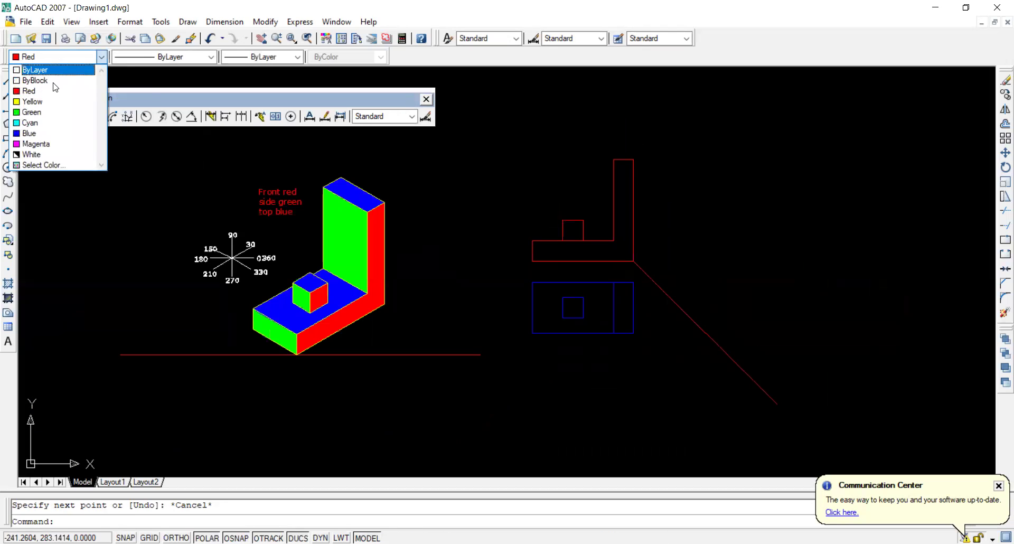
pyautogui.click(43, 112)
pyautogui.write('l')
pyautogui.press('Return')
pyautogui.click(633, 282)
pyautogui.click(680, 282)
pyautogui.press('Return')
pyautogui.press('Return')
pyautogui.click(633, 333)
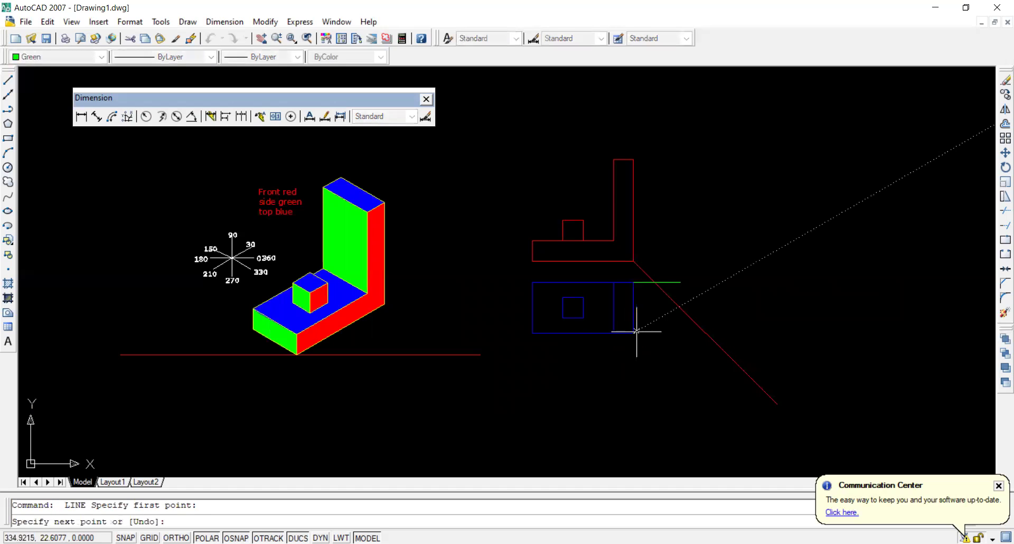
pyautogui.click(744, 333)
pyautogui.press('Return')
# Step: Draw vertical lines upward from where the two green horizontals cross the diagonal, reaching above the front view
pyautogui.press('Return')
pyautogui.click(657, 283)
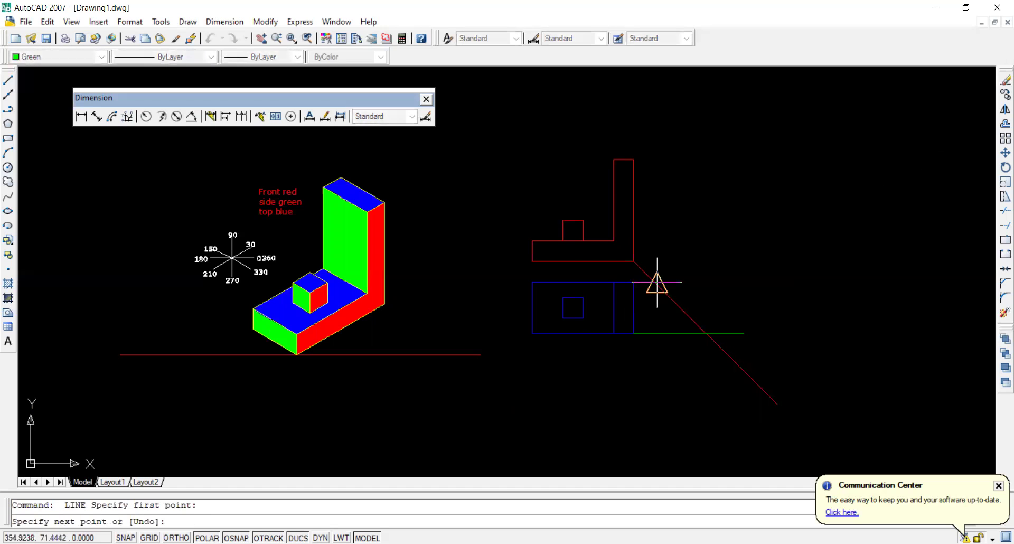
pyautogui.click(654, 153)
pyautogui.press('Return')
pyautogui.press('Return')
pyautogui.click(705, 332)
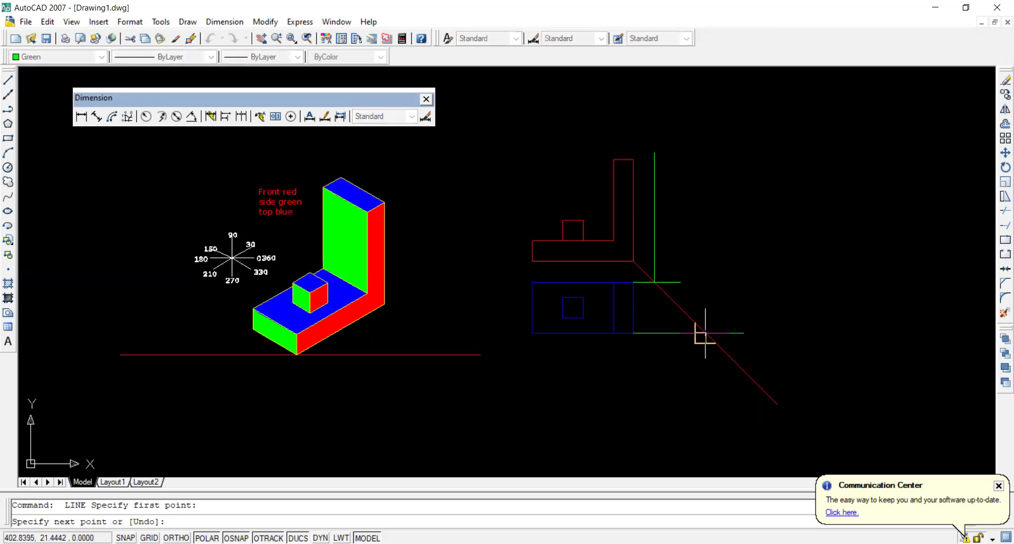
pyautogui.click(706, 147)
pyautogui.press('Return')
# Step: Draw green horizontal lines from the front view's lower-right and upper-right corners across both green verticals
pyautogui.press('Return')
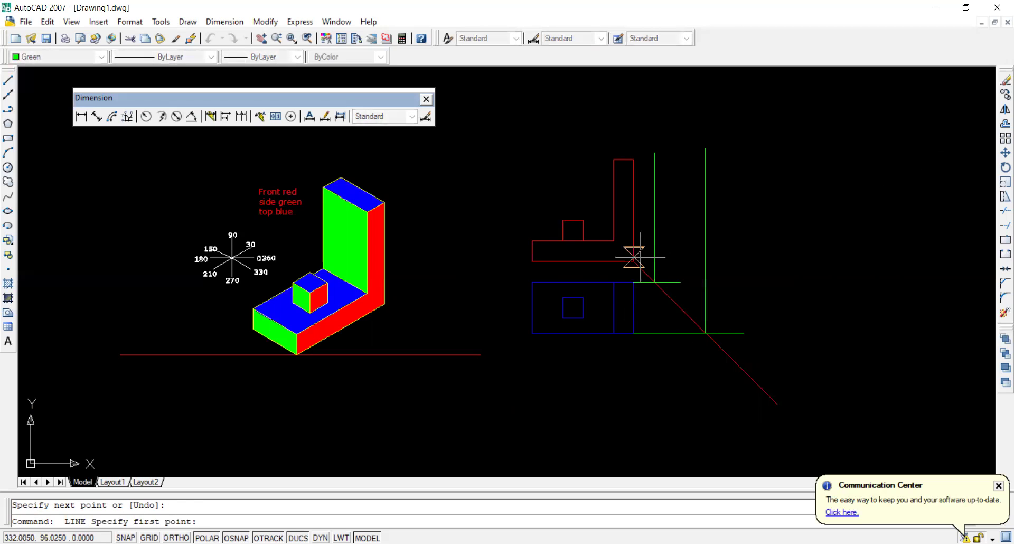
pyautogui.click(634, 261)
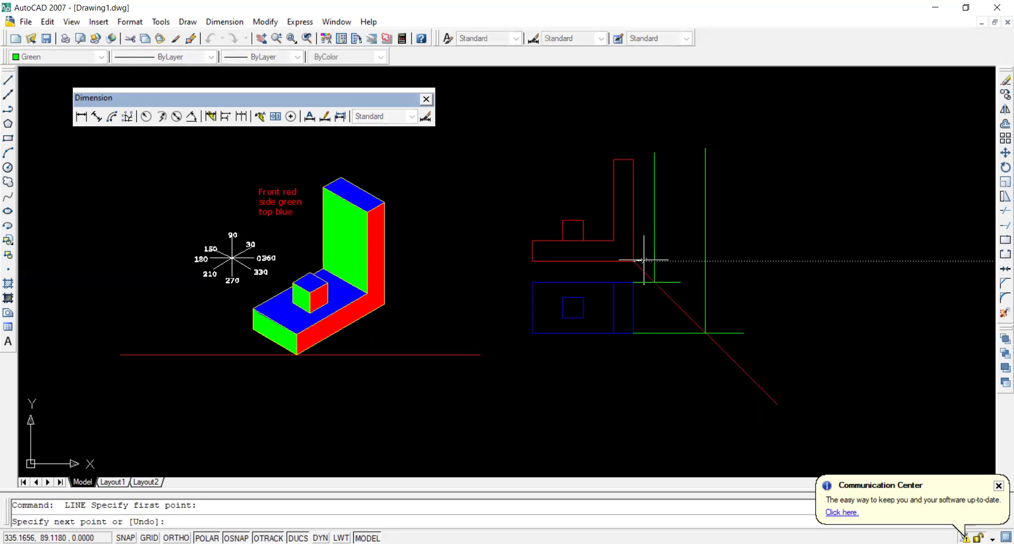
pyautogui.press('Escape')
pyautogui.scroll(3, 644, 260)
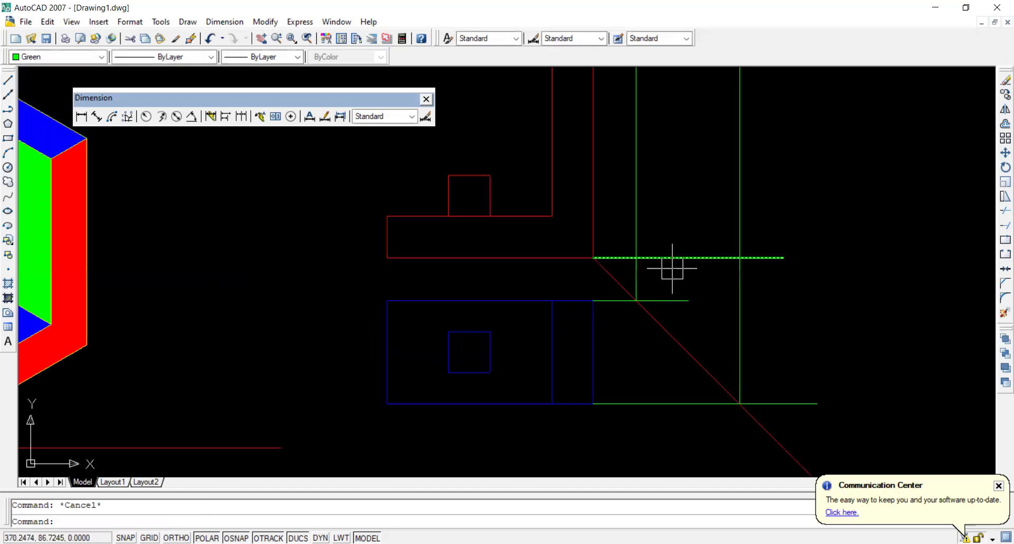
pyautogui.scroll(-2, 676, 240)
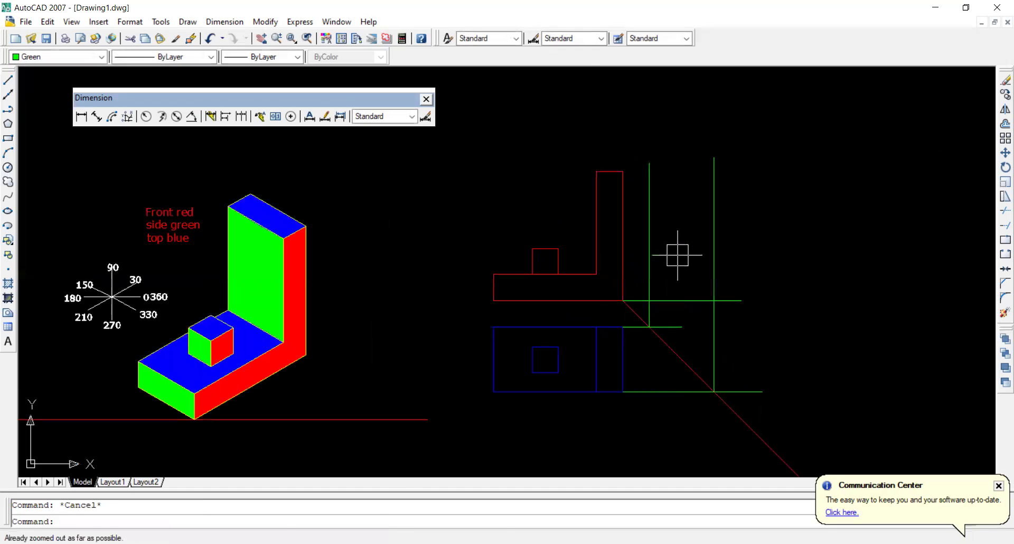
pyautogui.press('Return')
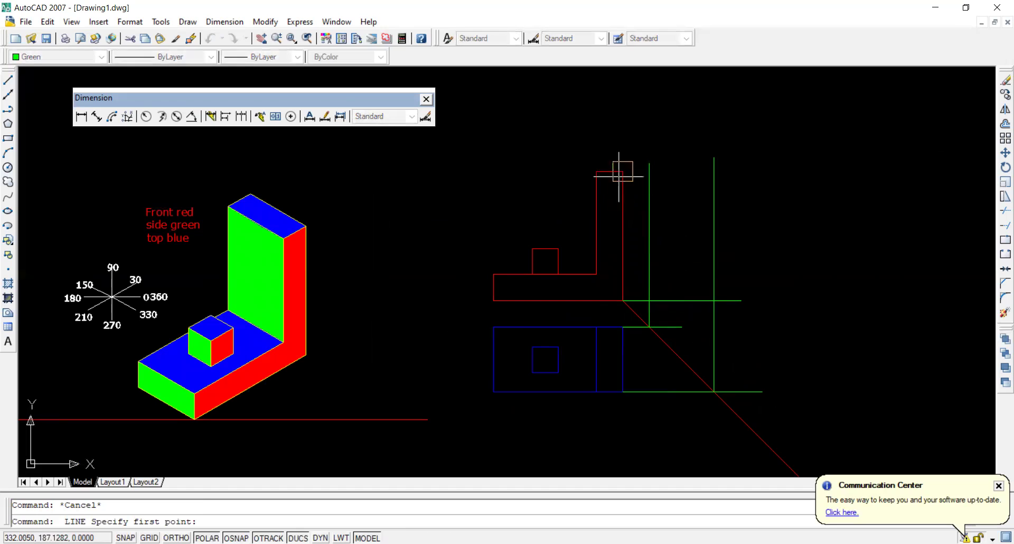
pyautogui.click(623, 171)
pyautogui.click(740, 171)
pyautogui.press('Escape')
# Step: Fillet the upper green horizontal with both verticals into sharp corners to form the side view's top
pyautogui.write('f')
pyautogui.press('Return')
pyautogui.click(687, 176)
pyautogui.click(651, 206)
pyautogui.press('Return')
pyautogui.click(692, 171)
pyautogui.click(714, 267)
# Step: Fillet the lower green horizontal with both verticals into sharp corners to close the side view rectangle
pyautogui.press('Return')
pyautogui.click(713, 268)
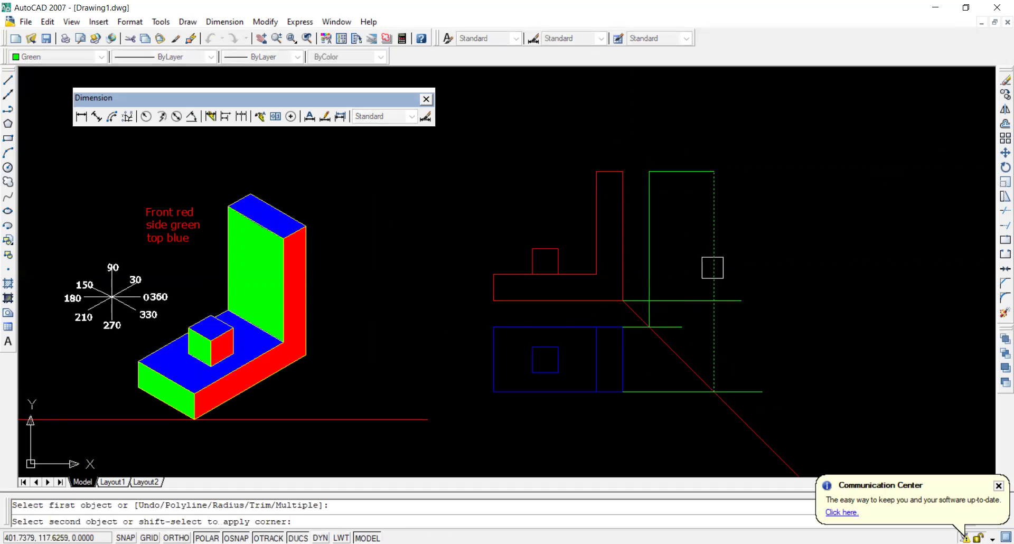
pyautogui.click(690, 300)
pyautogui.press('Return')
pyautogui.click(666, 293)
pyautogui.click(651, 283)
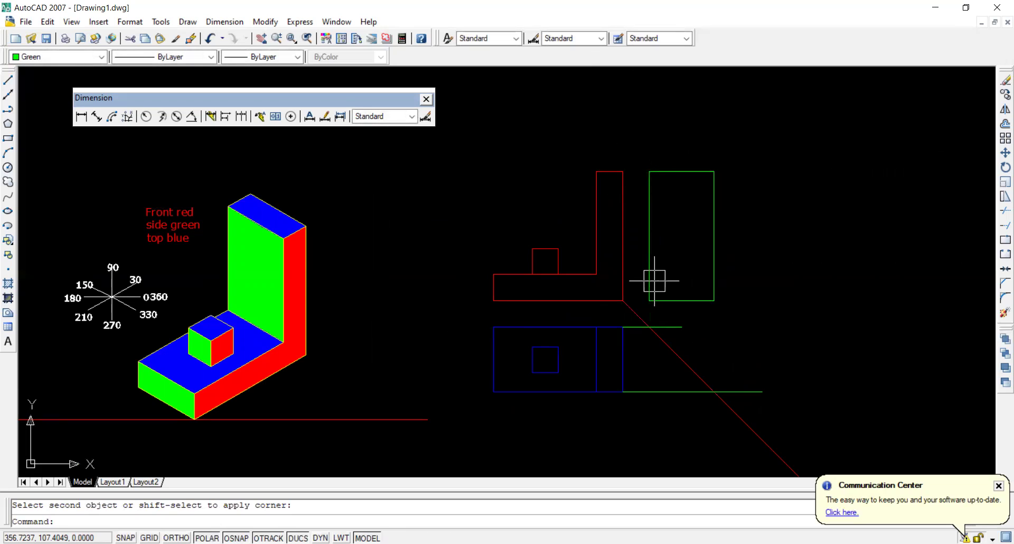
pyautogui.press('Escape')
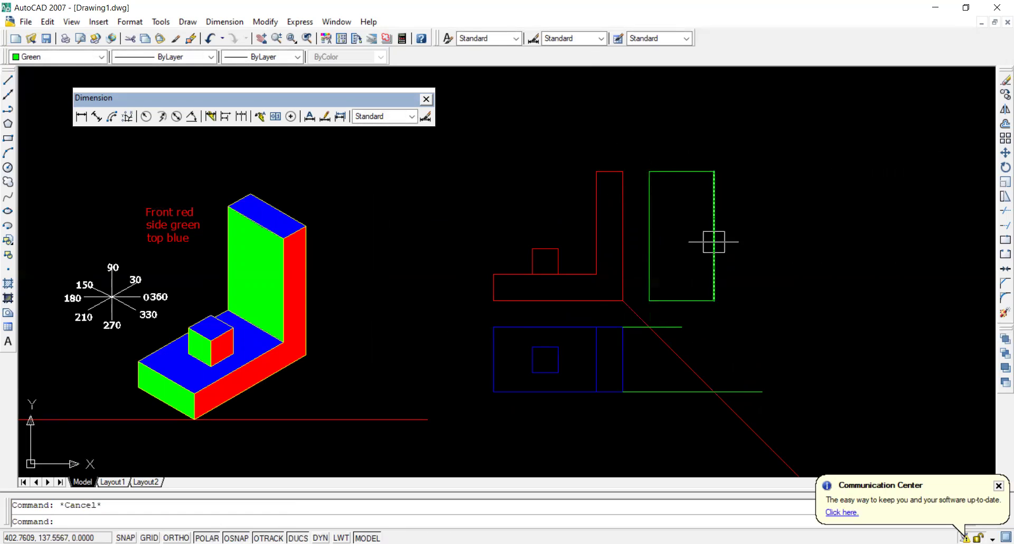
pyautogui.press('Return')
pyautogui.press('Escape')
# Step: Draw a green horizontal line from the front view's inner corner across the side view rectangle
pyautogui.write('l')
pyautogui.press('Return')
pyautogui.click(594, 275)
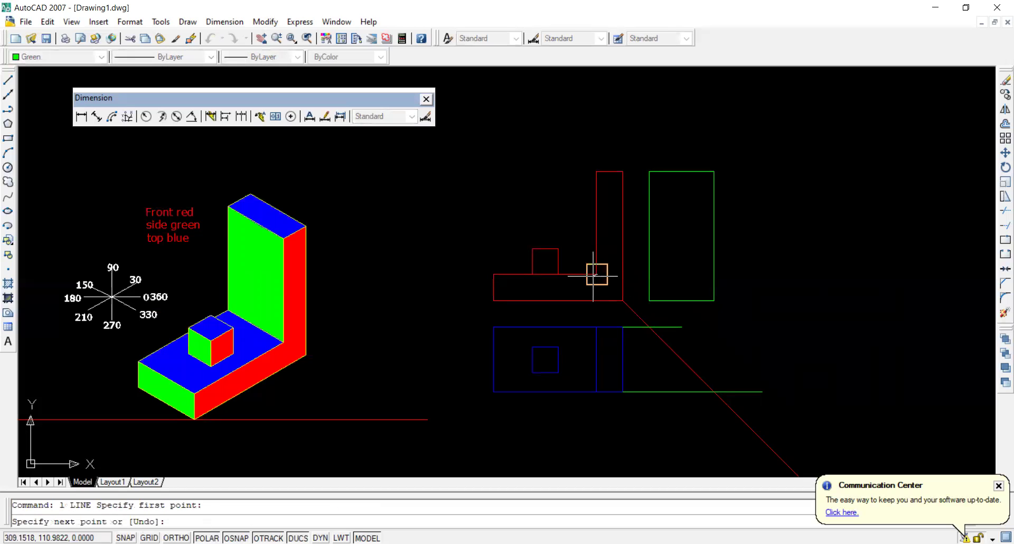
pyautogui.click(736, 274)
pyautogui.press('Escape')
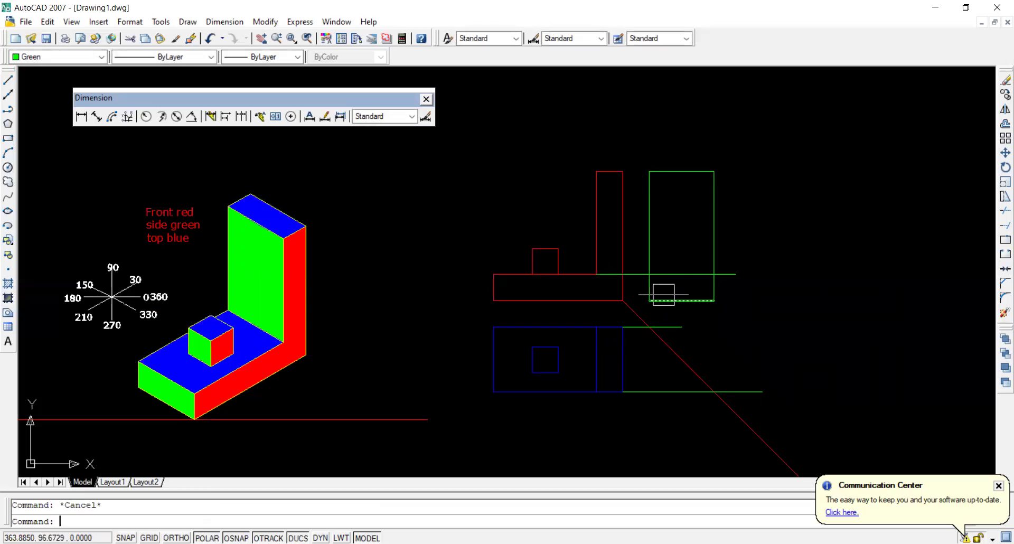
# Step: Shorten both ends of the new green horizontal line to the side view rectangle's left and right edges
pyautogui.scroll(3, 624, 272)
pyautogui.click(594, 285)
pyautogui.click(565, 275)
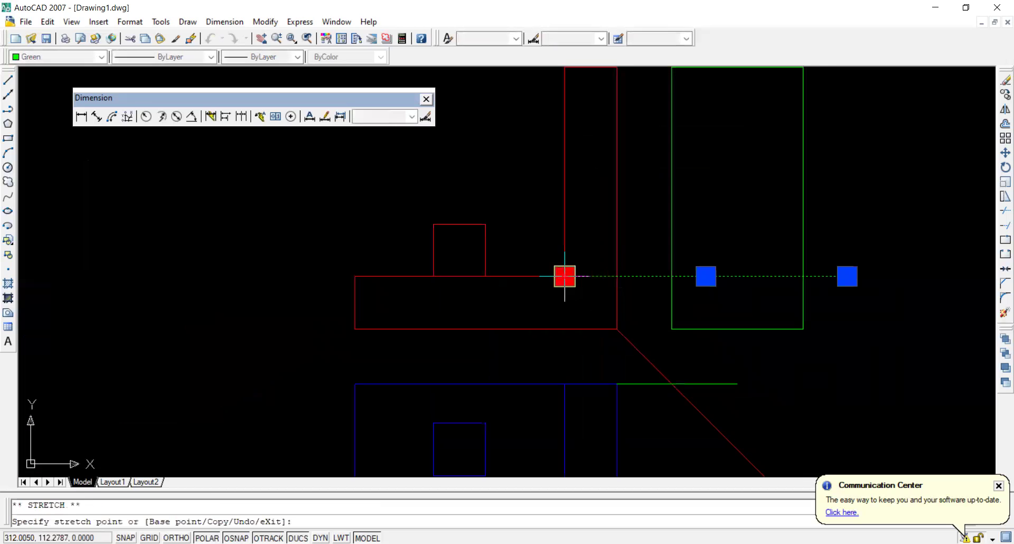
pyautogui.click(671, 276)
pyautogui.press('Escape')
pyautogui.click(856, 275)
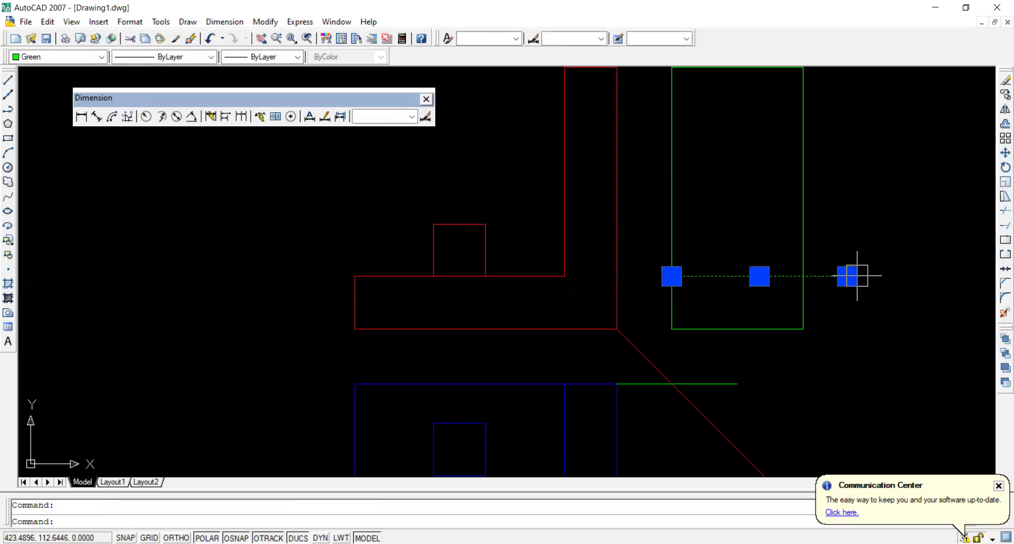
pyautogui.click(847, 276)
pyautogui.click(804, 275)
pyautogui.press('Escape')
pyautogui.scroll(-3, 698, 291)
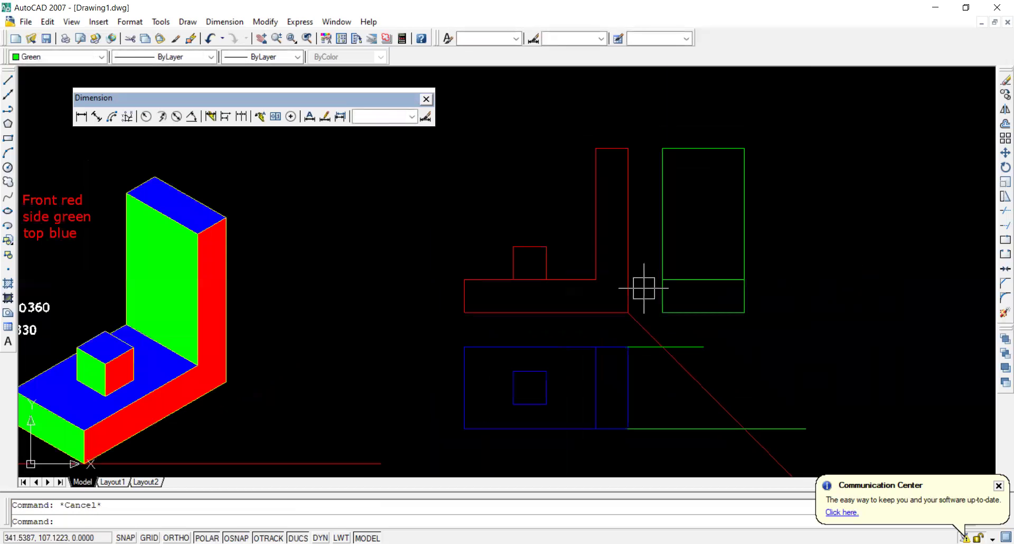
# Step: Draw green horizontal projection lines from the small blue square's upper and lower outer corners past the diagonal line
pyautogui.scroll(1, 663, 290)
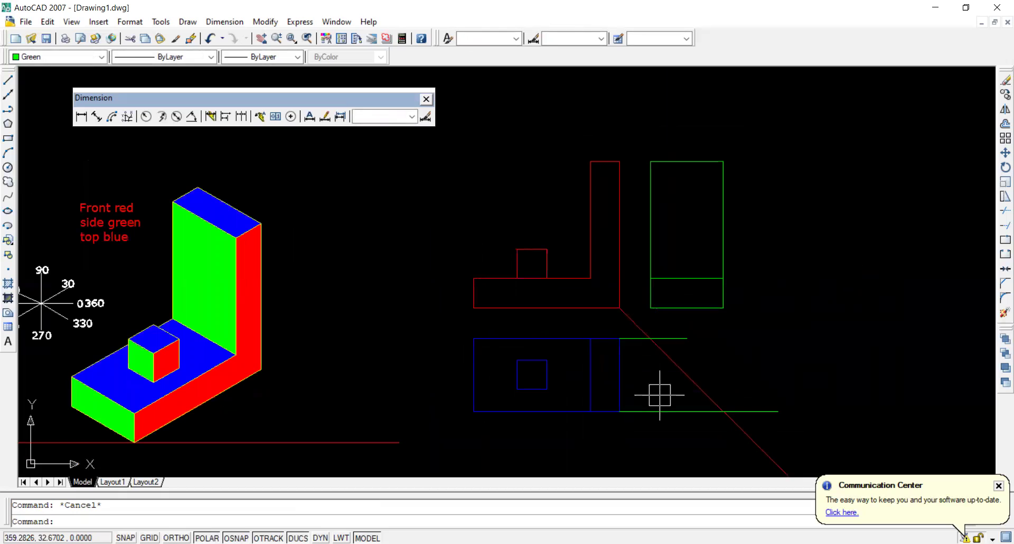
pyautogui.write('l')
pyautogui.press('Return')
pyautogui.click(547, 360)
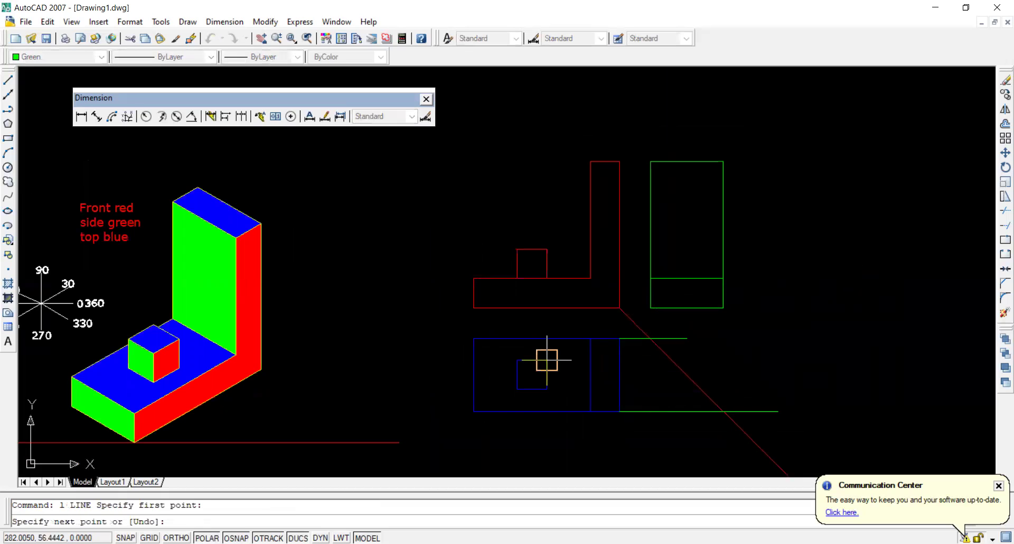
pyautogui.click(711, 360)
pyautogui.press('Return')
pyautogui.press('Return')
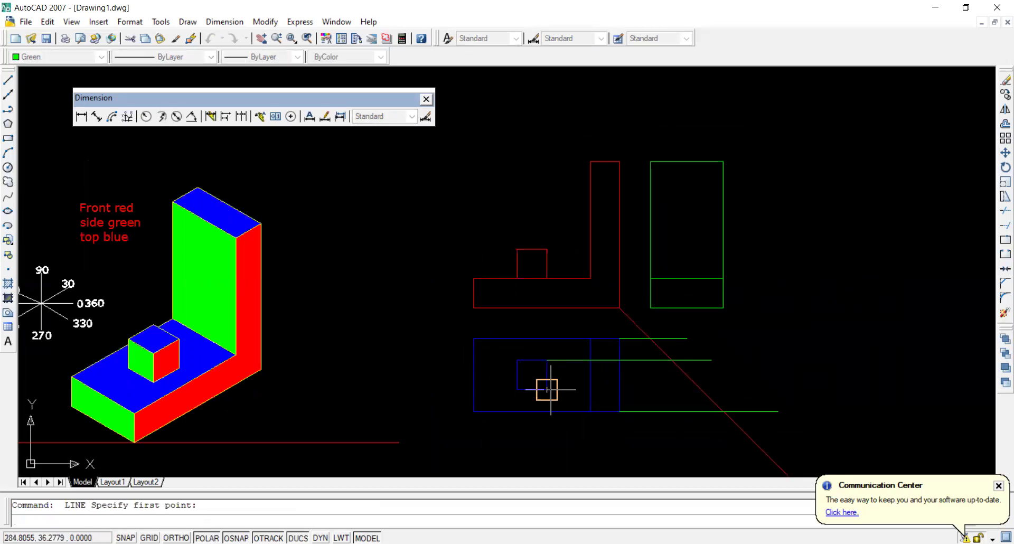
pyautogui.click(547, 390)
# Step: Draw green vertical lines from where the small square's projection lines meet the diagonal up into the side view
pyautogui.click(672, 223)
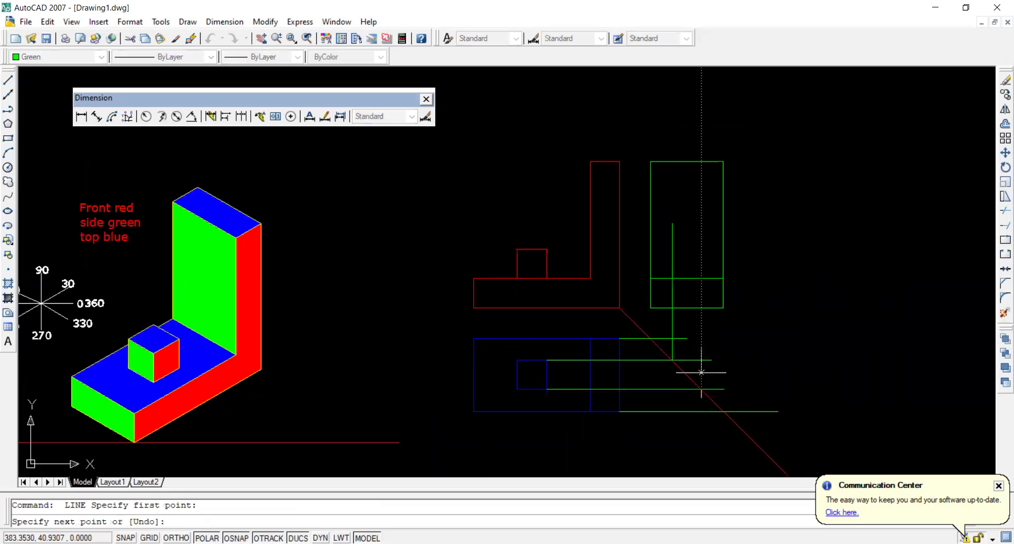
pyautogui.click(701, 225)
pyautogui.press('Return')
# Step: Draw a green horizontal line from the small red square's upper corner across and beyond the side view
pyautogui.press('Return')
pyautogui.click(547, 249)
pyautogui.click(756, 249)
pyautogui.press('Escape')
pyautogui.press('Escape')
# Step: Fillet the new green horizontal with both inner verticals into sharp corners to form the small block's top in the side view
pyautogui.scroll(3, 717, 254)
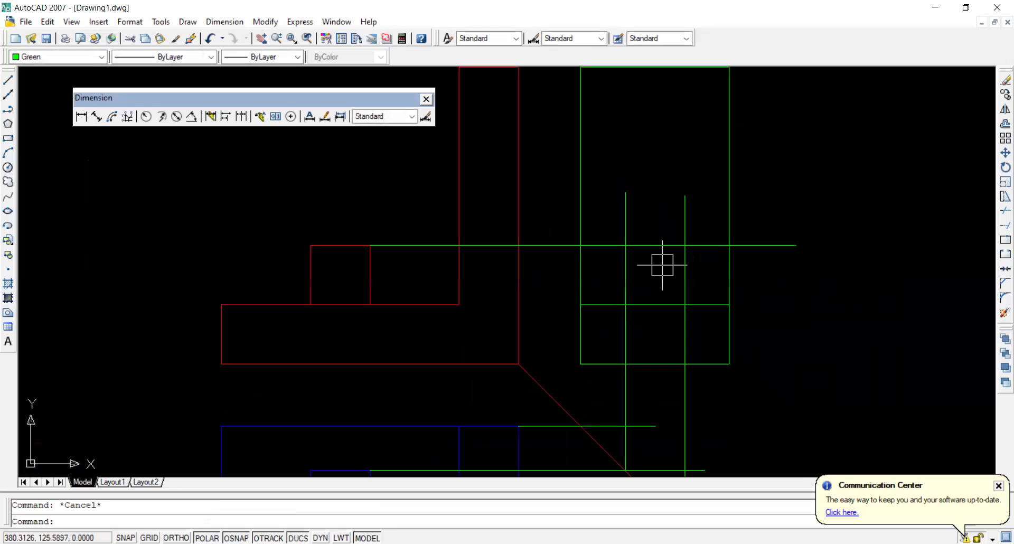
pyautogui.write('f')
pyautogui.press('Return')
pyautogui.click(668, 249)
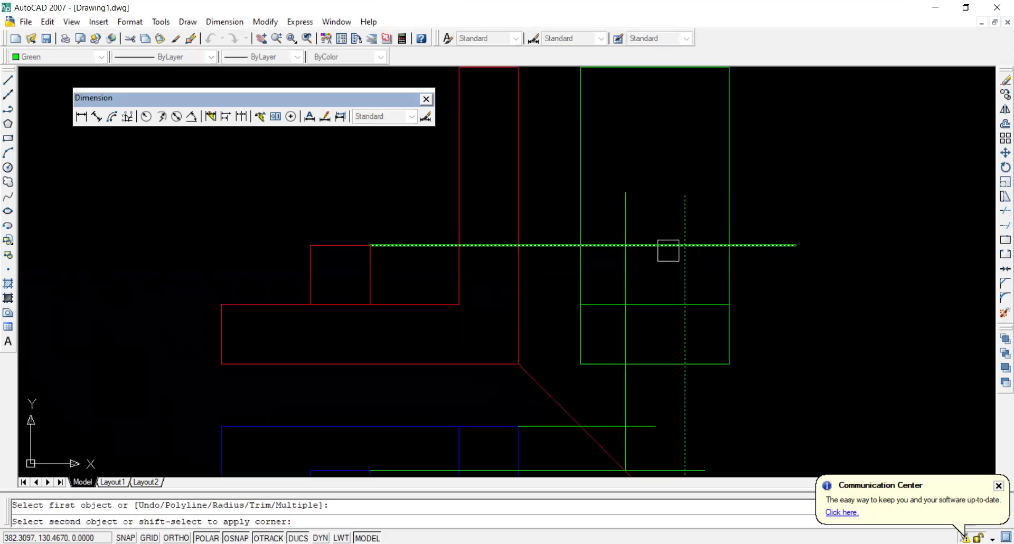
pyautogui.click(684, 267)
pyautogui.press('Return')
pyautogui.click(684, 270)
pyautogui.click(659, 242)
pyautogui.press('Return')
pyautogui.click(649, 243)
pyautogui.click(627, 257)
pyautogui.scroll(-2, 649, 256)
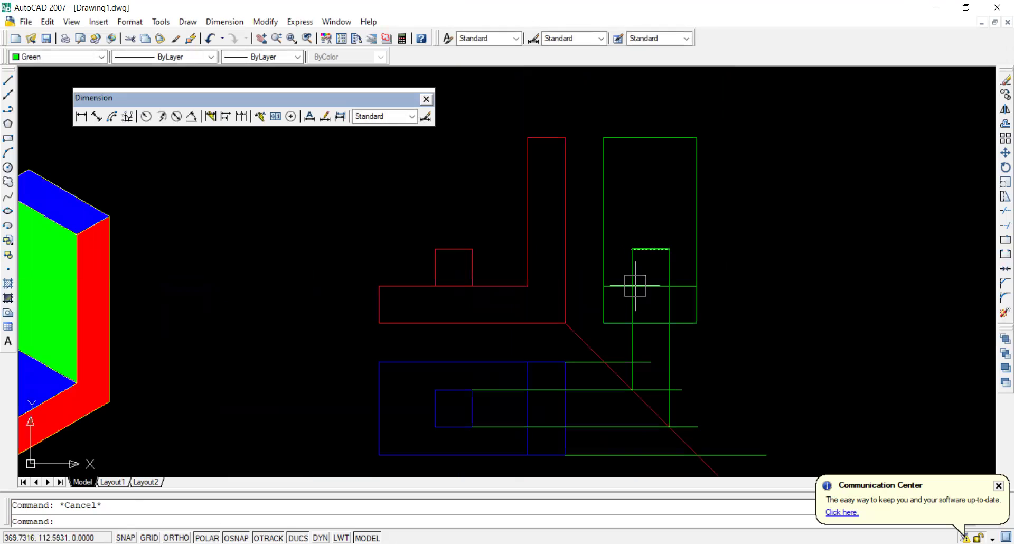
# Step: Shorten the lower ends of both inner green verticals to the side view's inner horizontal line
pyautogui.click(633, 342)
pyautogui.click(632, 390)
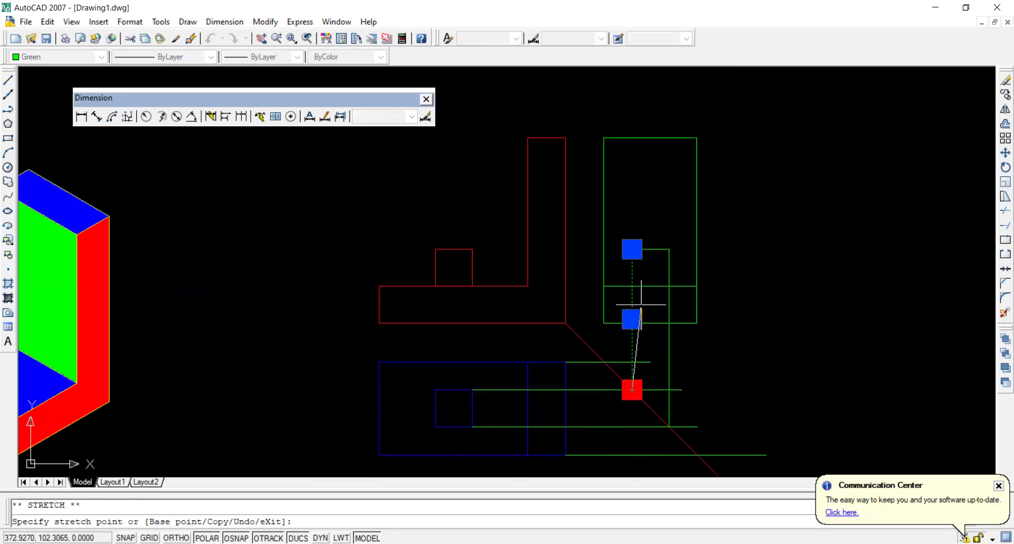
pyautogui.click(632, 286)
pyautogui.press('Escape')
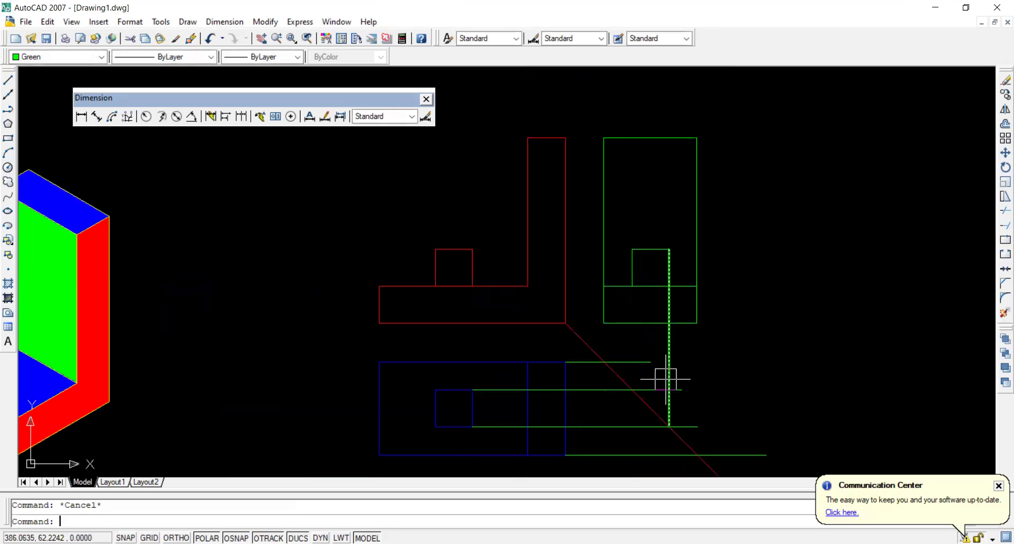
pyautogui.click(669, 365)
pyautogui.click(669, 427)
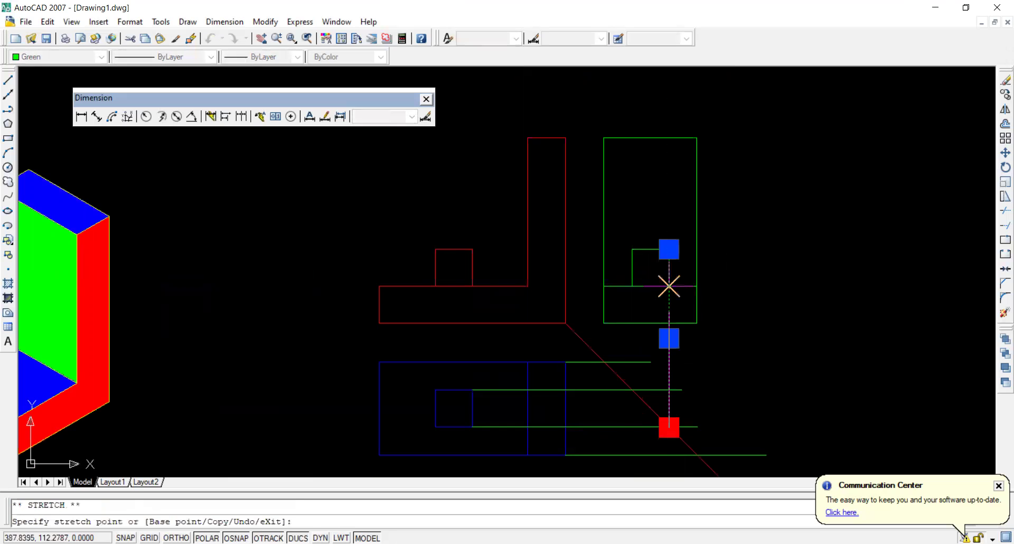
pyautogui.click(668, 286)
pyautogui.press('Escape')
# Step: Erase the remaining green projection lines and the red diagonal construction line between the views
pyautogui.scroll(-2, 614, 372)
pyautogui.scroll(2, 614, 372)
pyautogui.click(675, 321)
pyautogui.click(614, 444)
pyautogui.write('e')
pyautogui.press('Return')
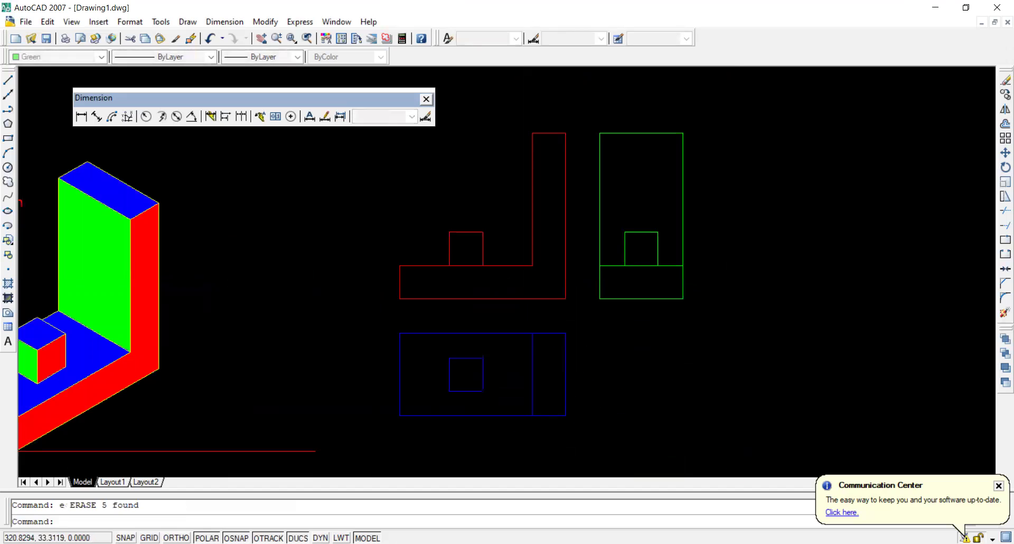
# Step: Copy the red face-colour note from beside the isometric model to just below the green side view
pyautogui.scroll(-2, 613, 442)
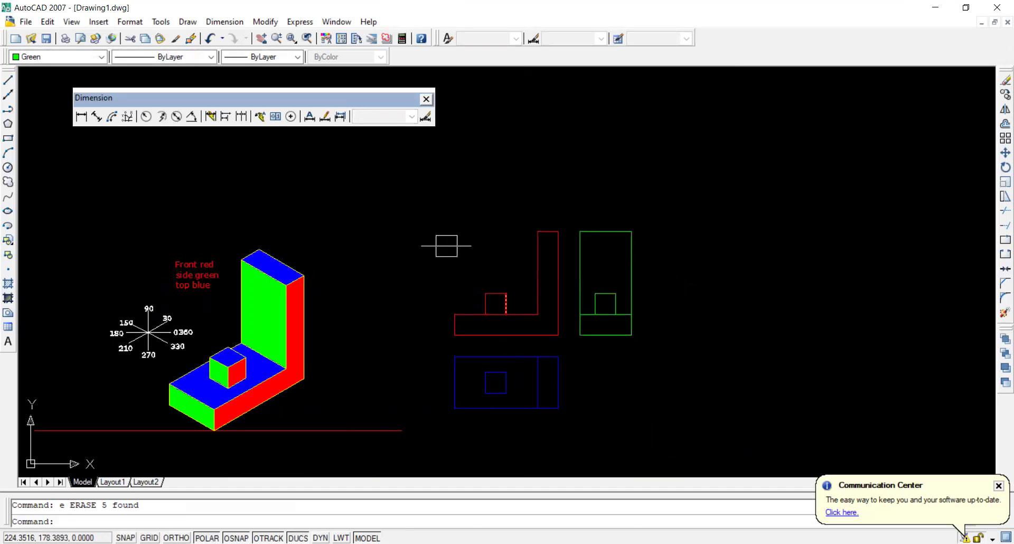
pyautogui.press('Return')
pyautogui.click(198, 287)
pyautogui.press('Return')
pyautogui.click(176, 289)
pyautogui.click(595, 371)
pyautogui.press('Escape')
# Step: Replace the copied note's text below the side view with "orthografic projection"
pyautogui.click(615, 373)
pyautogui.press('Escape')
pyautogui.click(612, 371)
pyautogui.doubleClick(612, 371)
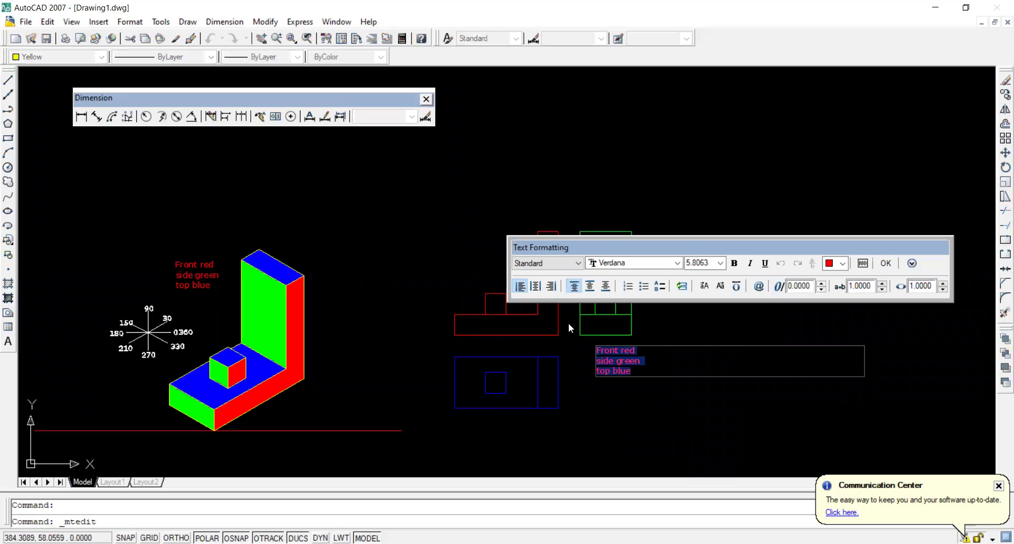
pyautogui.write('orthografic projection')
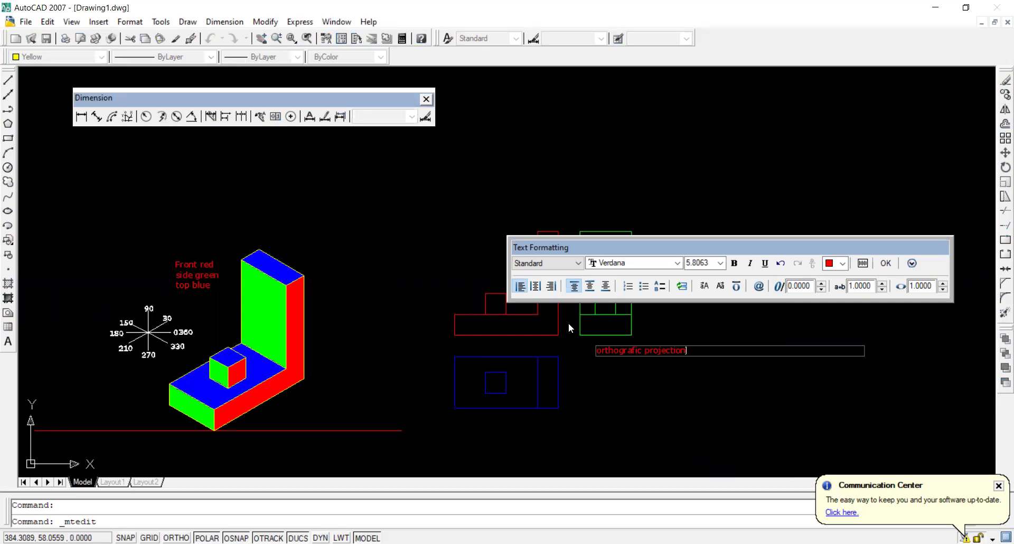
pyautogui.click(885, 263)
# Step: Copy the "orthografic projection" label to just above the isometric model
pyautogui.write('m')
pyautogui.press('Return')
pyautogui.click(667, 356)
pyautogui.press('Return')
pyautogui.click(597, 354)
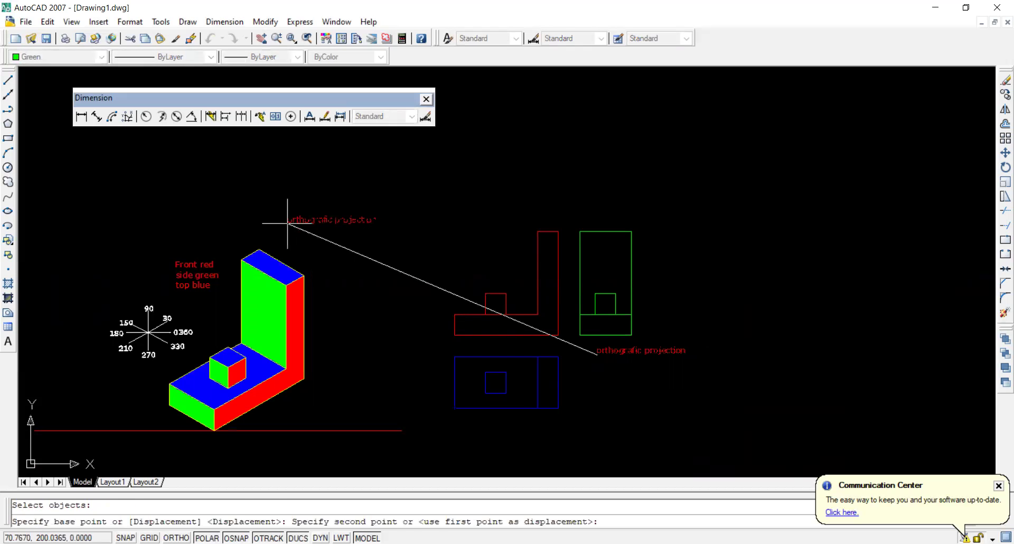
pyautogui.click(287, 223)
pyautogui.press('Escape')
# Step: Change the copied label above the isometric model to "isometric view , model"
pyautogui.doubleClick(319, 228)
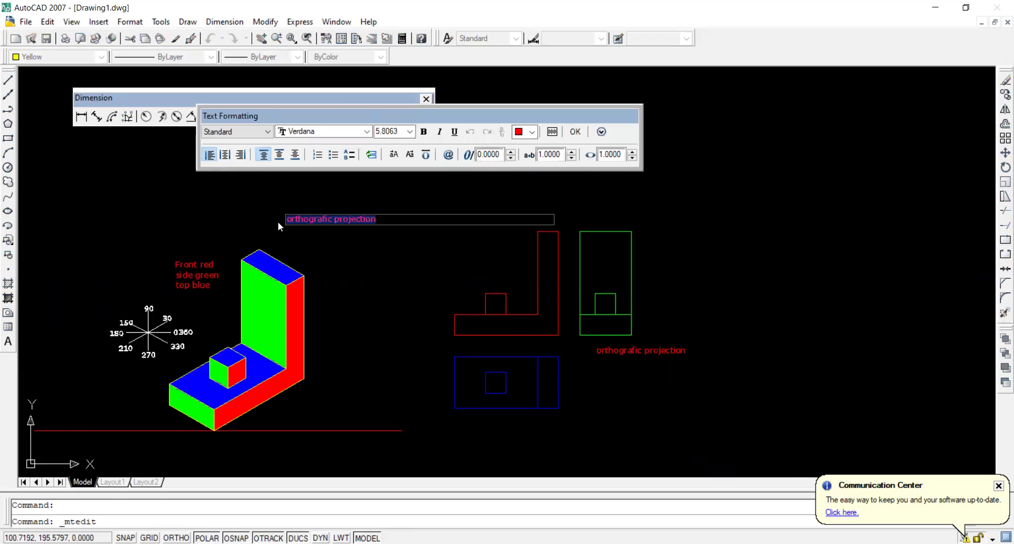
pyautogui.write('is')
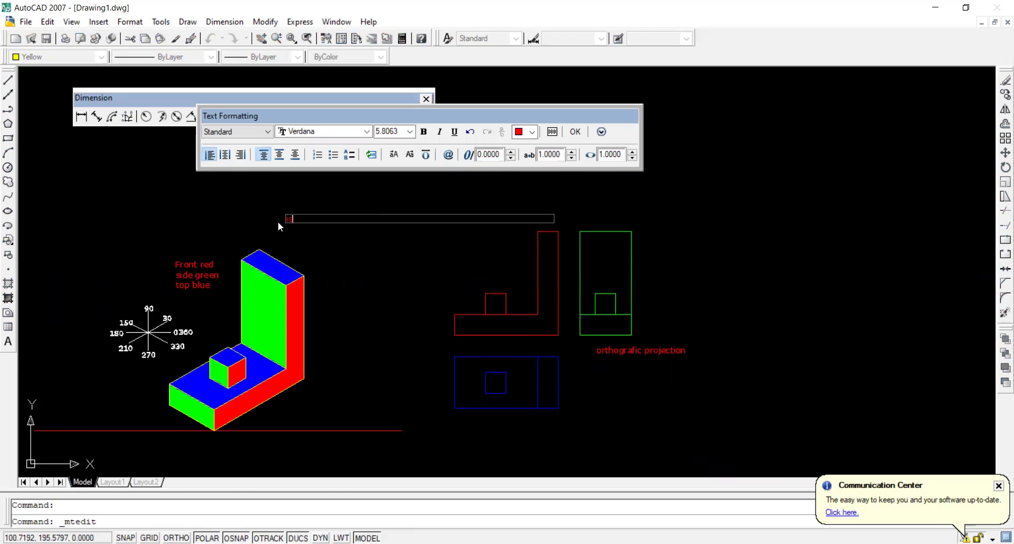
pyautogui.write('ometric view , model')
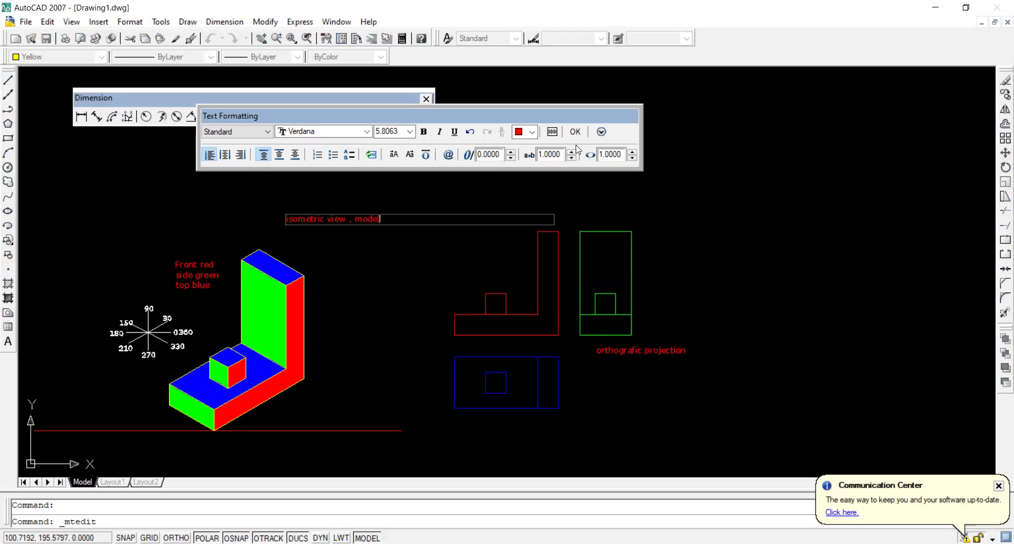
pyautogui.click(486, 227)
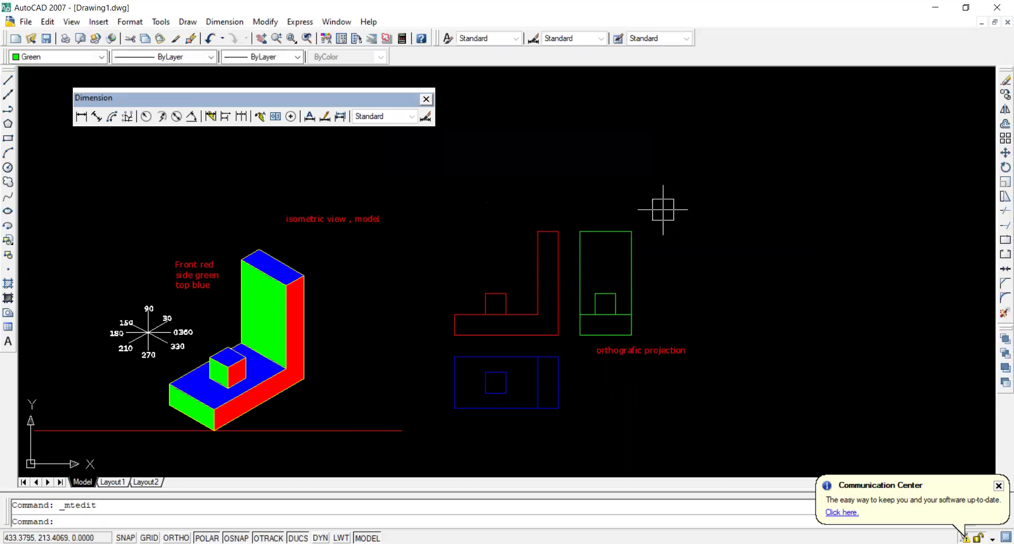